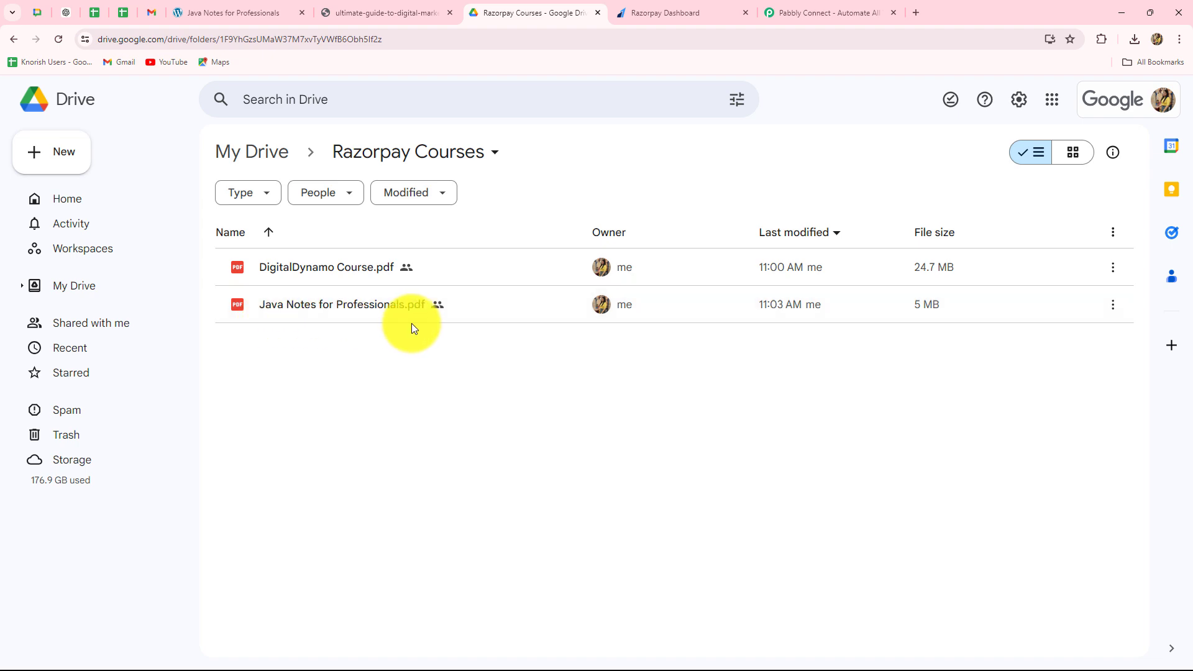
# - Check the payment pages in the Razorpay dashboard, then return to the Razorpay Courses folder in Google Drive
pyautogui.click(644, 10)
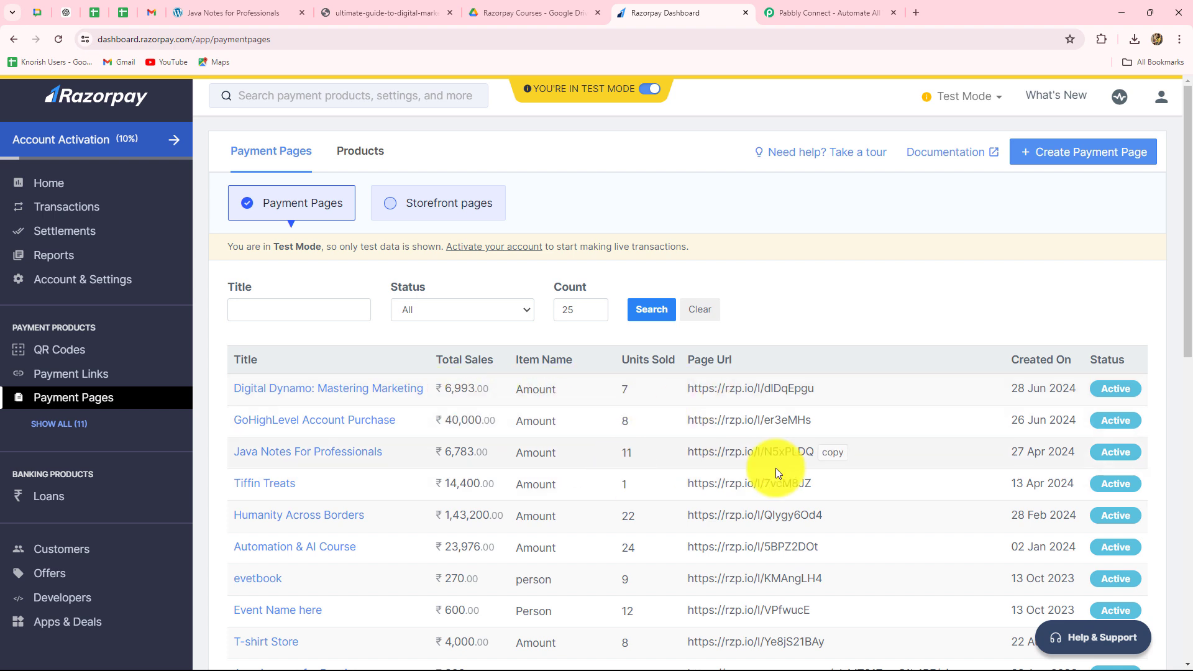
pyautogui.click(509, 9)
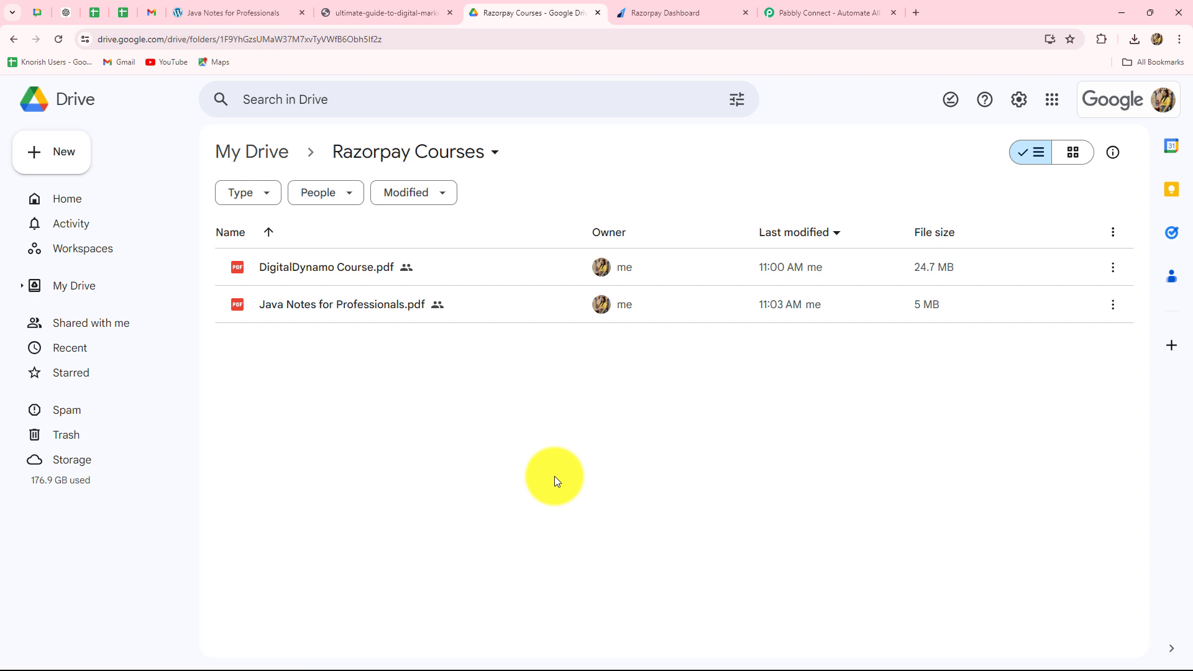
# - Switch to the Pabbly Connect website, sign in and access Pabbly Connect from the list of Pabbly apps
pyautogui.click(833, 16)
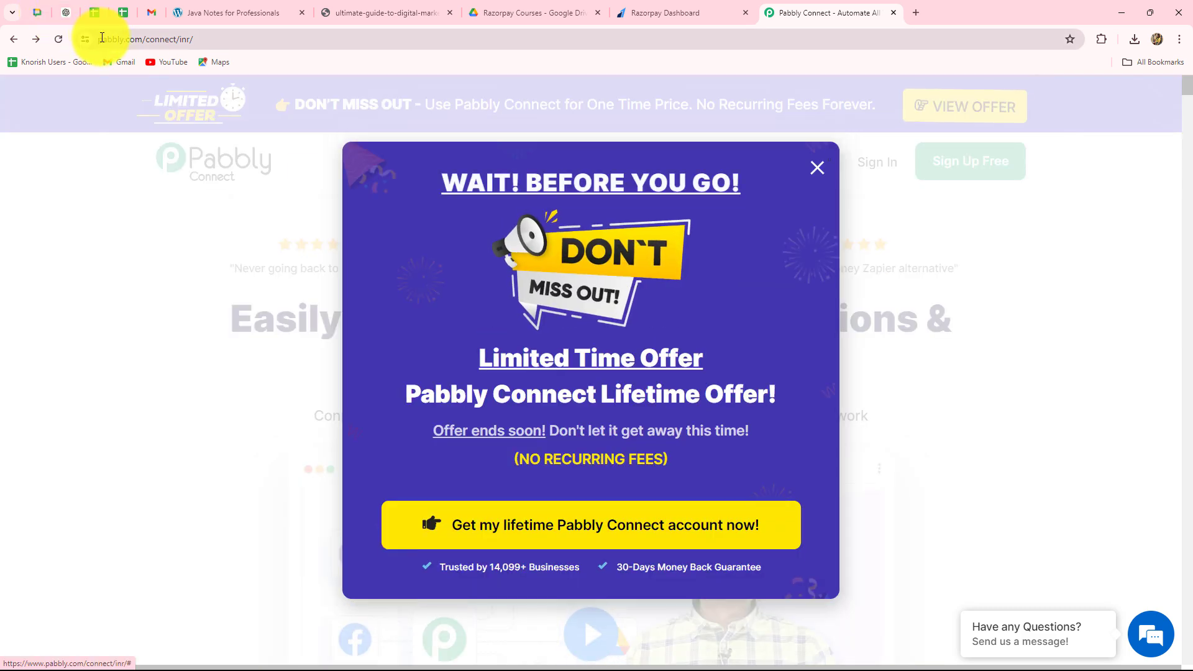
pyautogui.click(257, 35)
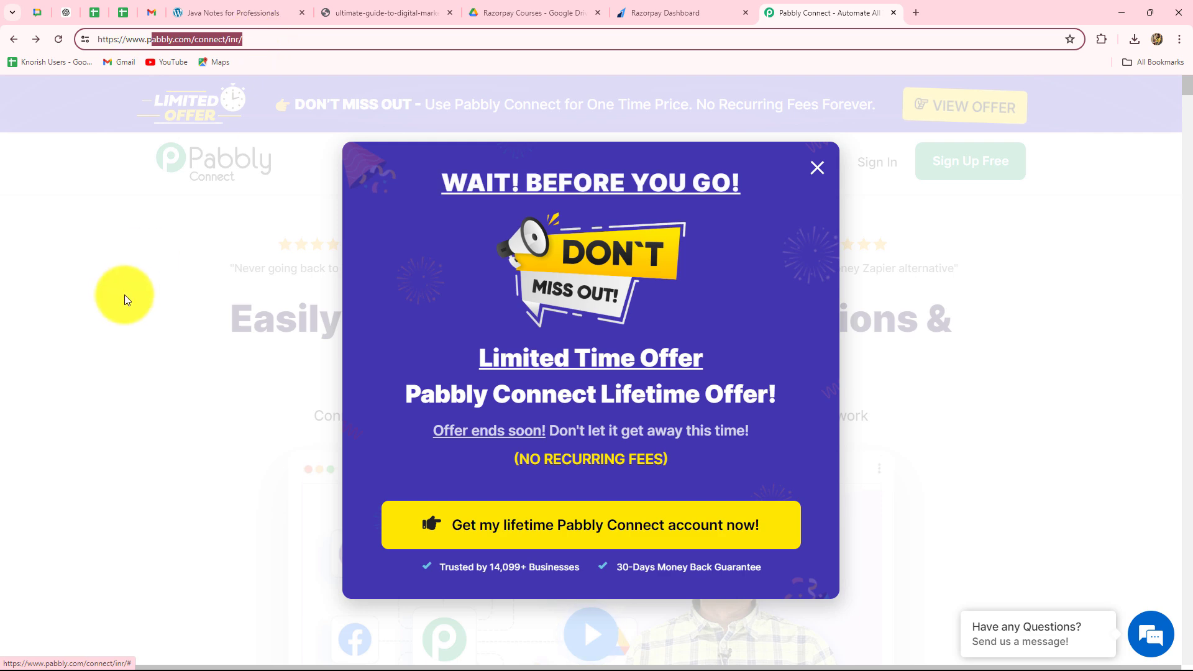
pyautogui.click(124, 296)
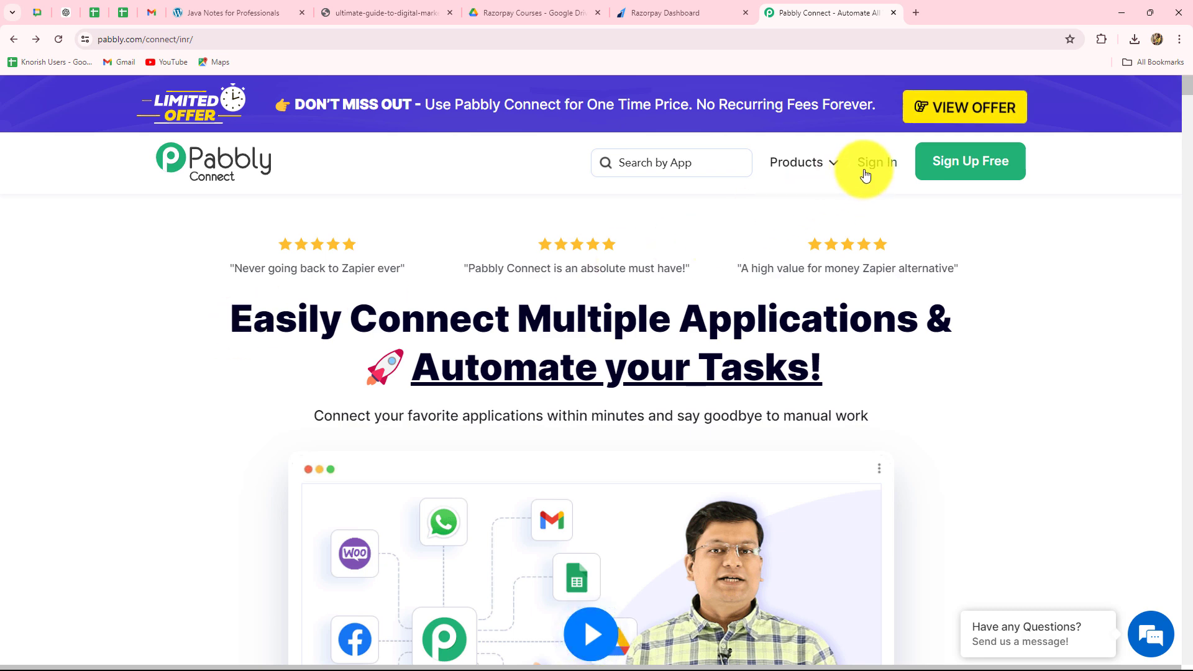
pyautogui.moveTo(229, 322); pyautogui.dragTo(912, 402)
pyautogui.click(913, 402)
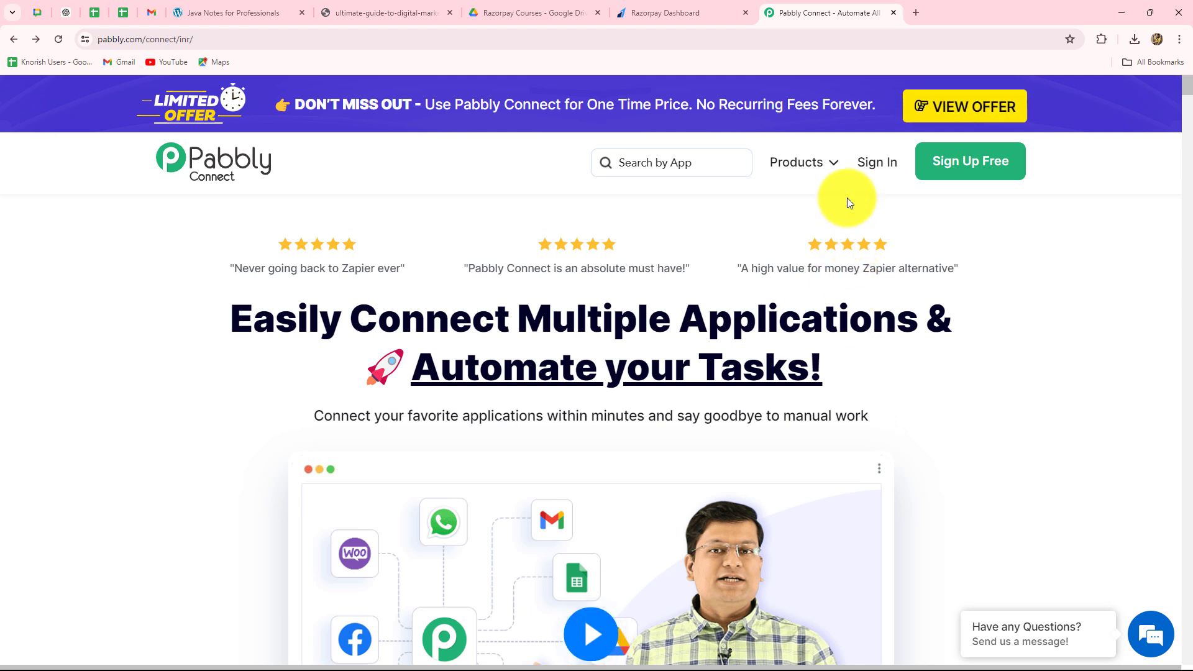
pyautogui.click(874, 165)
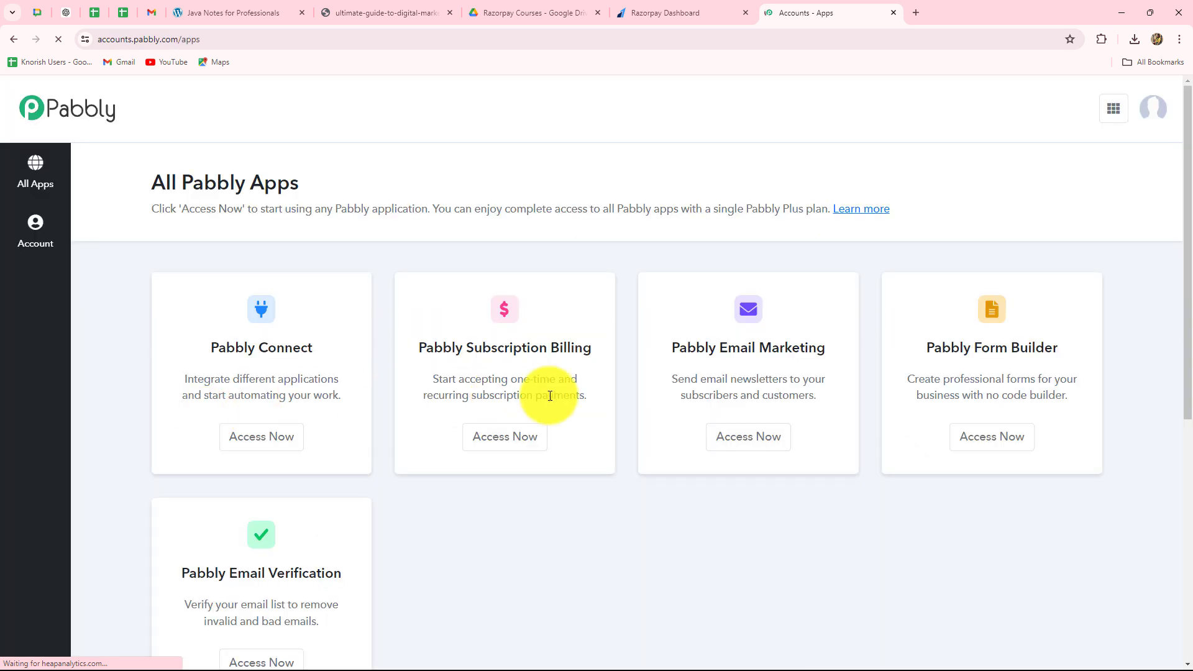
pyautogui.scroll(-3, 715, 546)
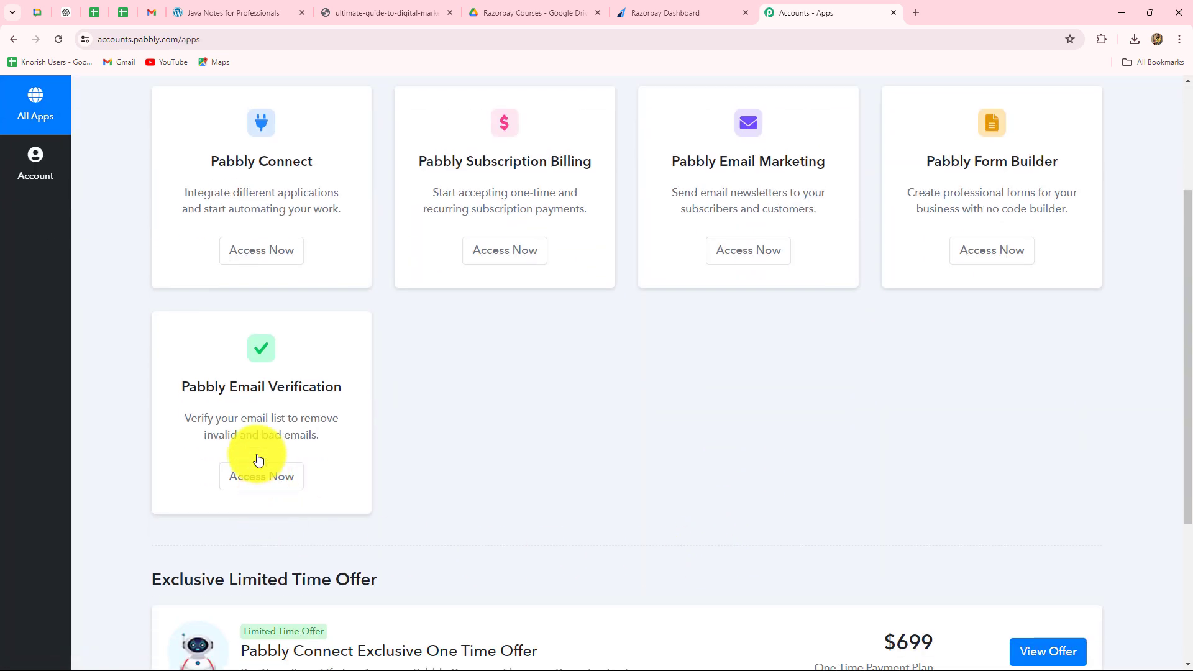
pyautogui.scroll(2, 213, 299)
pyautogui.moveTo(213, 286); pyautogui.dragTo(319, 280)
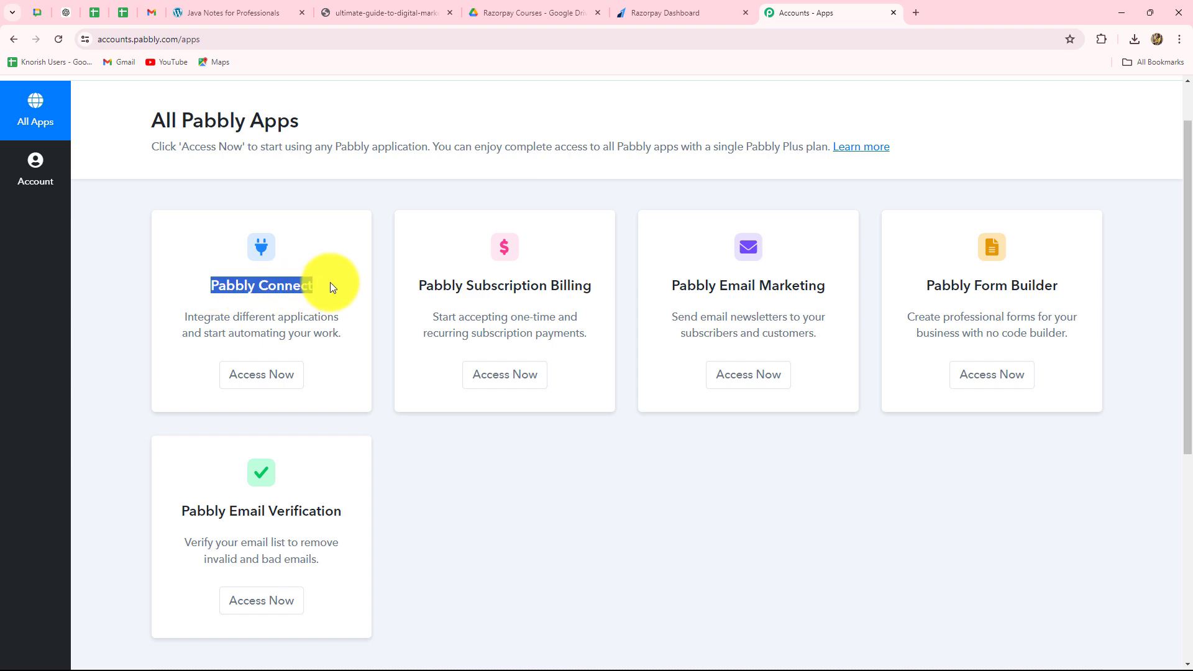
pyautogui.click(260, 376)
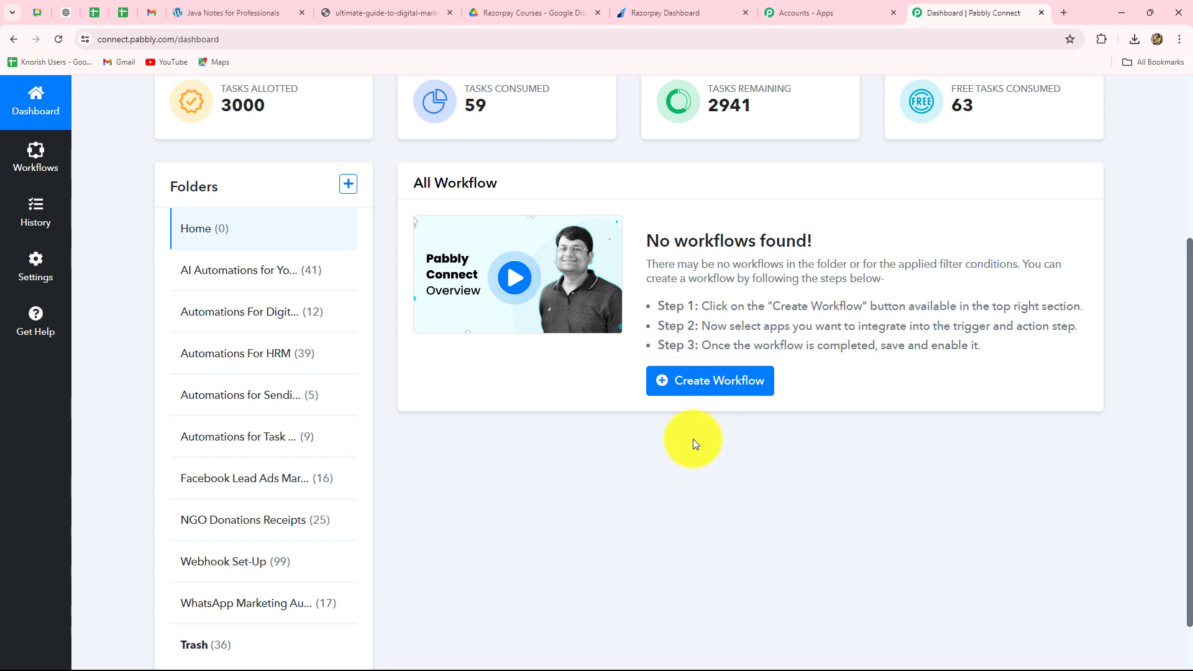
# - Look over the task summary, folders and workflow list on the Pabbly Connect dashboard
pyautogui.scroll(2, 692, 439)
pyautogui.scroll(-2, 785, 368)
pyautogui.scroll(-1, 784, 368)
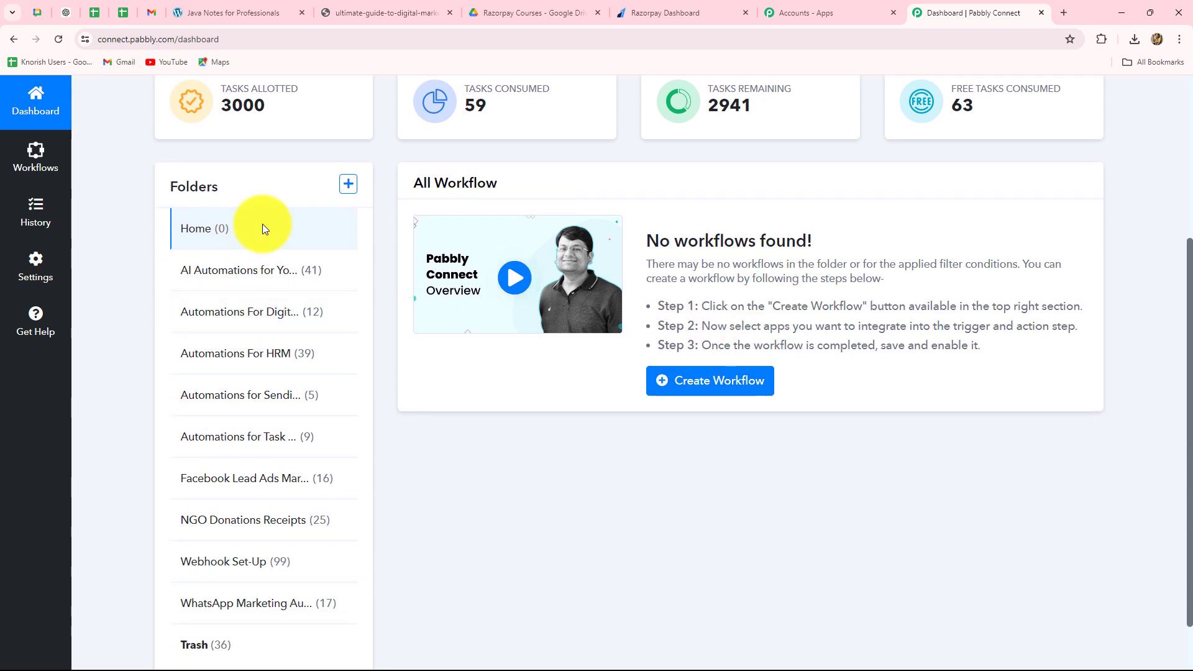
pyautogui.scroll(-1, 743, 526)
pyautogui.scroll(3, 742, 524)
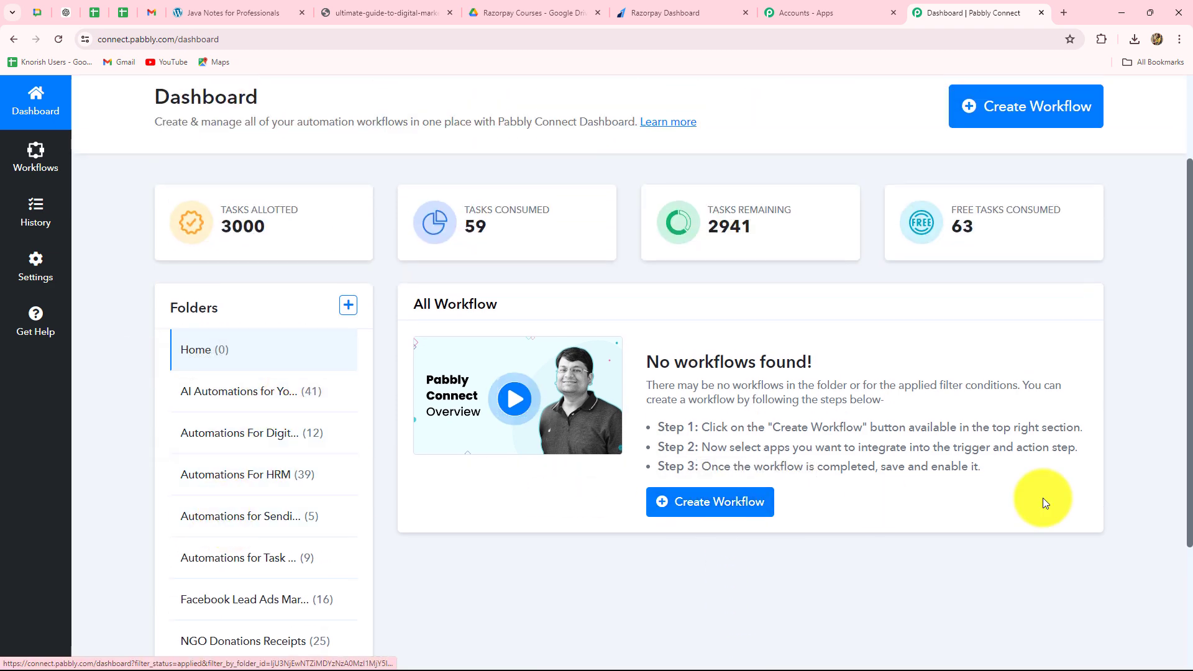
pyautogui.scroll(-1, 1042, 497)
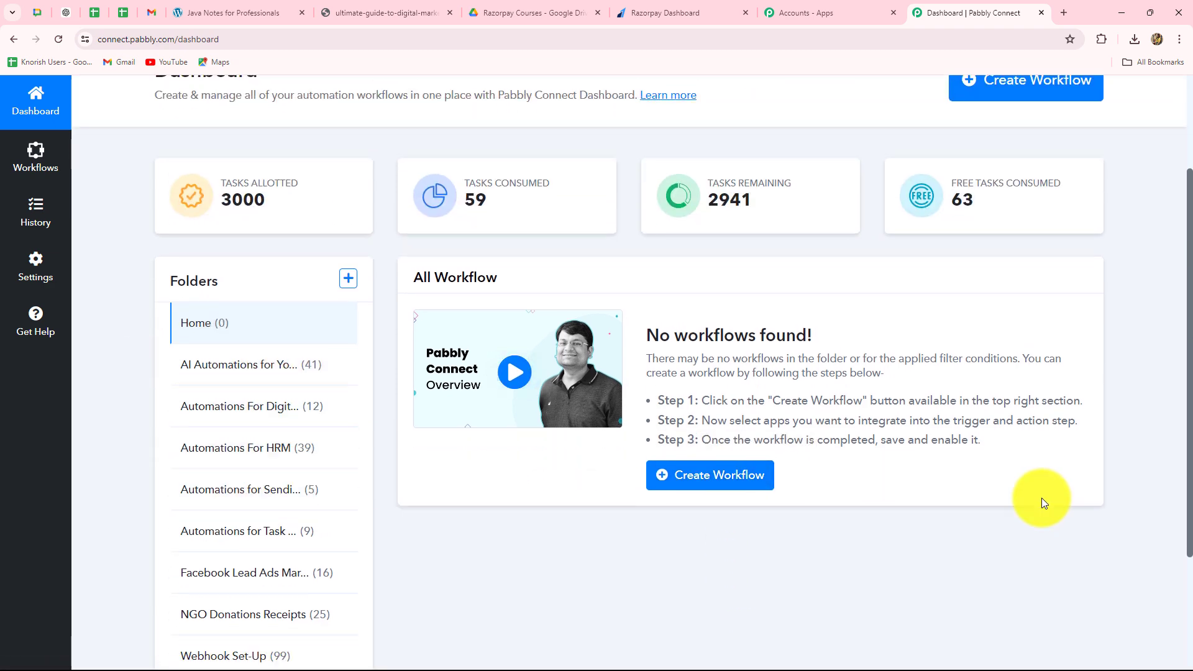
pyautogui.scroll(2, 1033, 290)
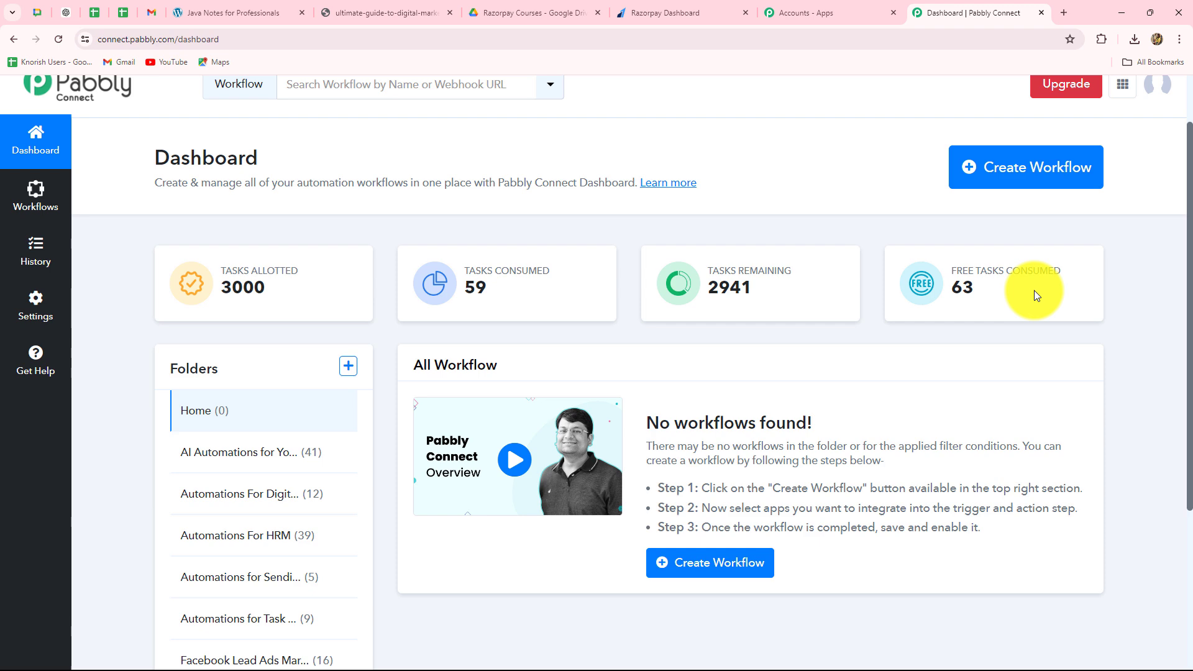
# - Create a workflow named "Set Up Automation for Multiple Products in Razorpay" in the Automations For Digital Courses folder
pyautogui.click(1012, 179)
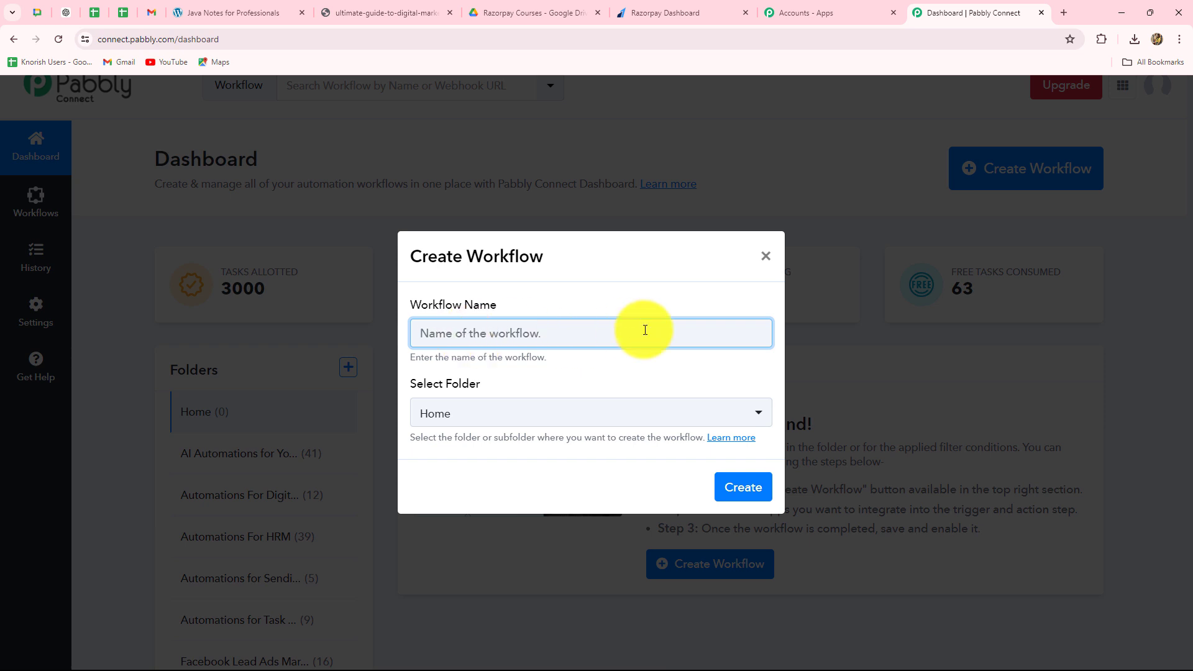
pyautogui.write('Set Up Automation for Multiple Products in Razorpay')
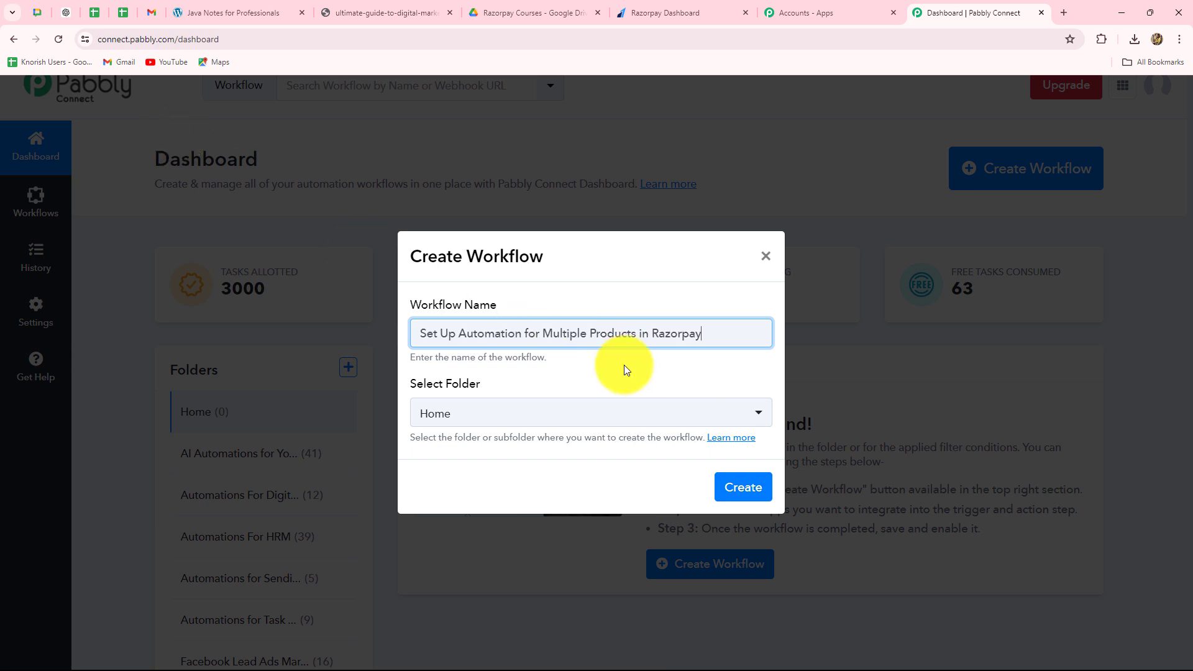
pyautogui.click(618, 382)
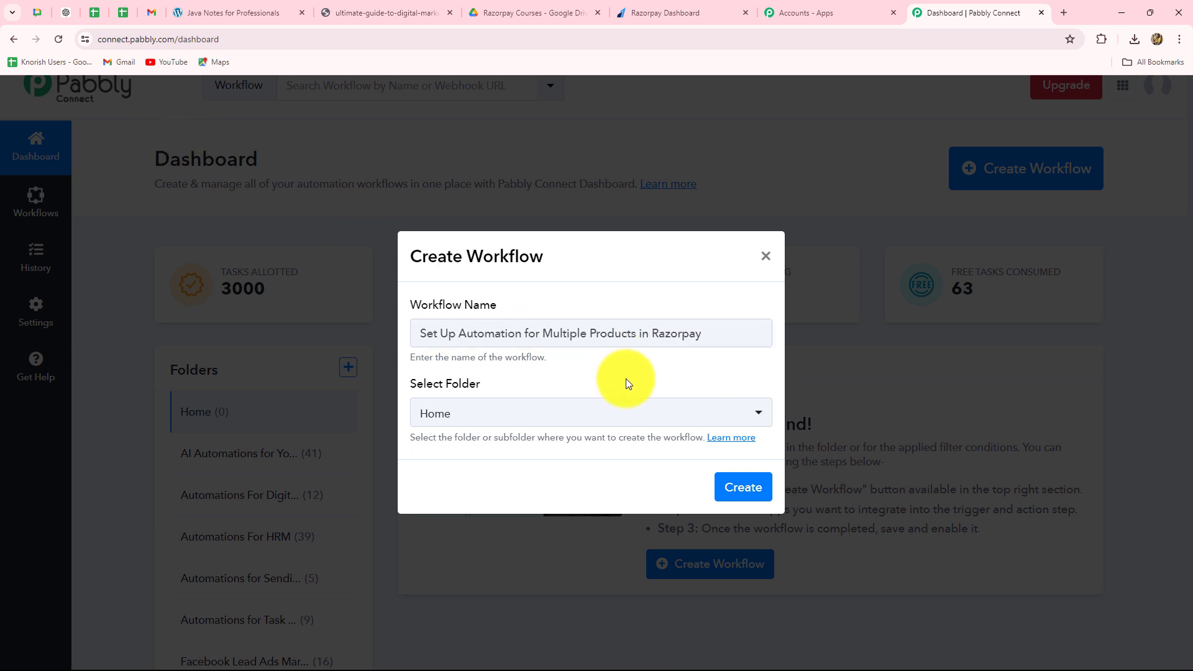
pyautogui.click(626, 415)
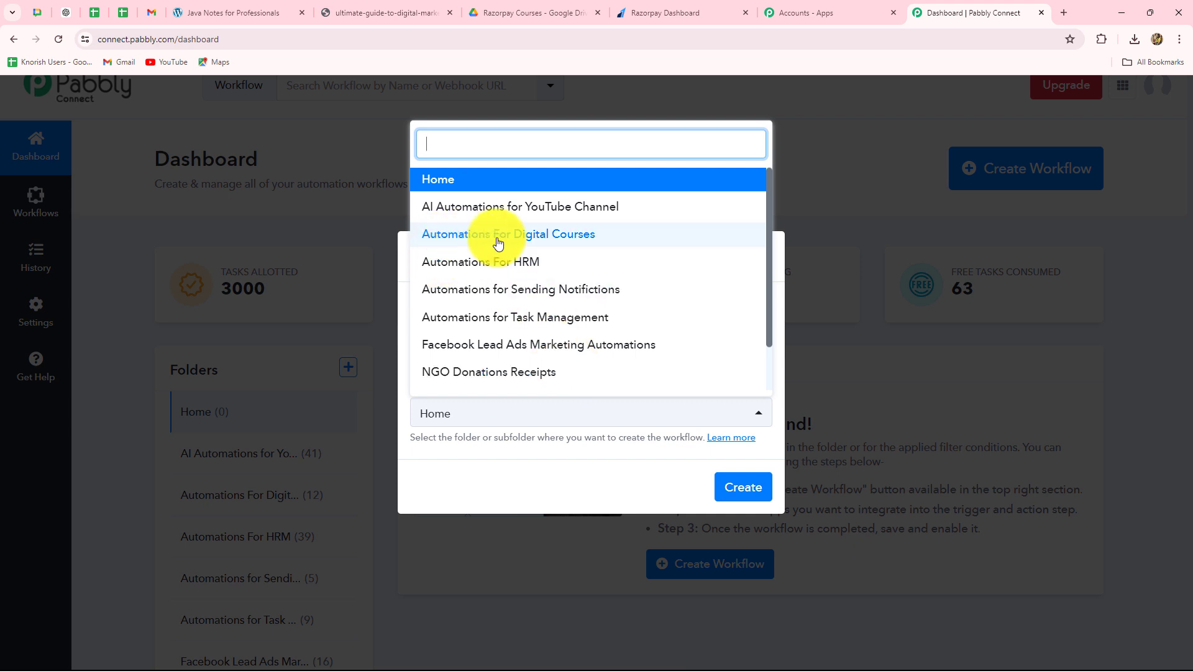
pyautogui.click(559, 235)
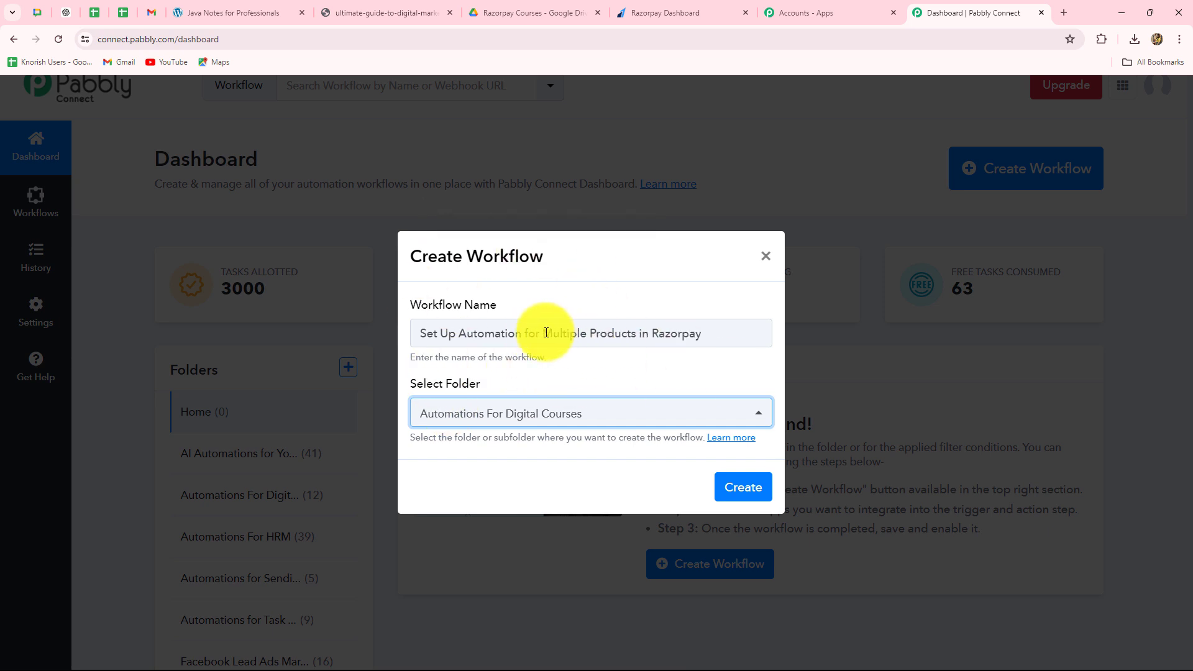
pyautogui.moveTo(543, 334); pyautogui.dragTo(716, 333)
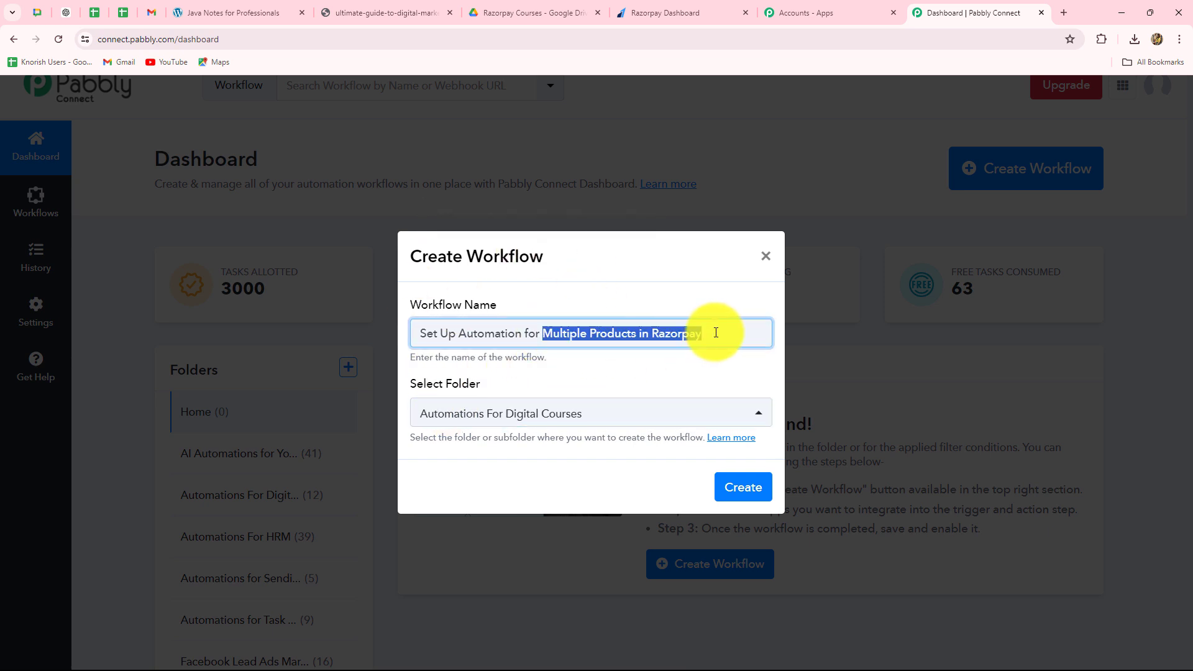
pyautogui.click(744, 487)
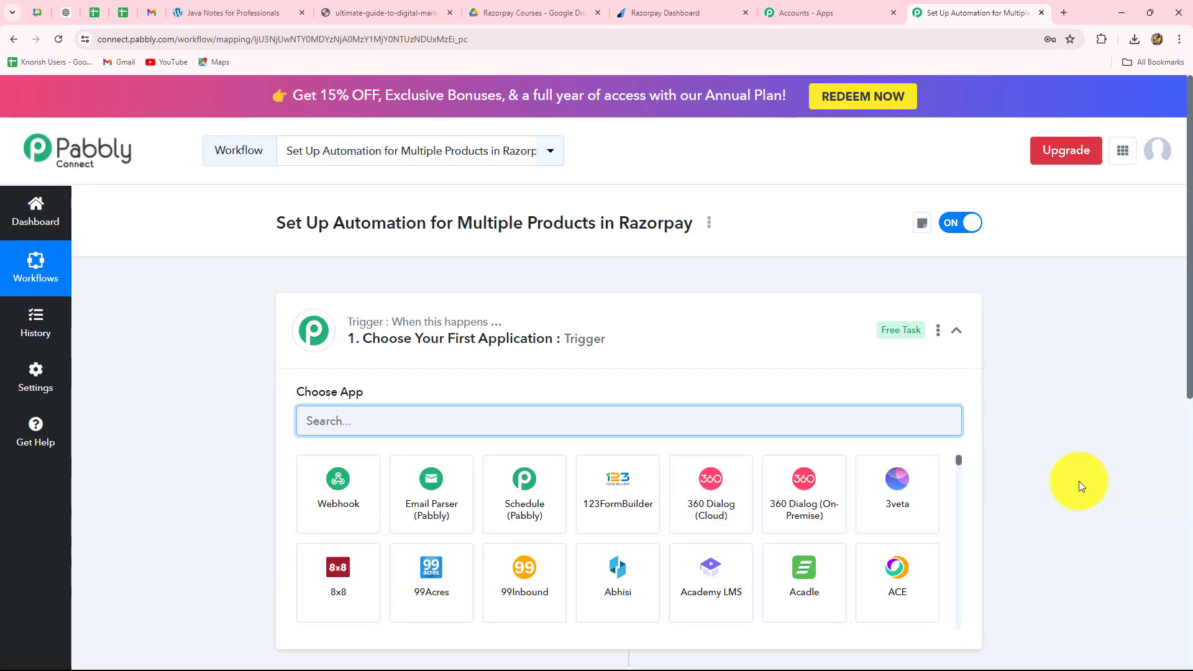
# - Search the trigger apps for "Raz" and choose Razorpay as the workflow's trigger application
pyautogui.click(956, 330)
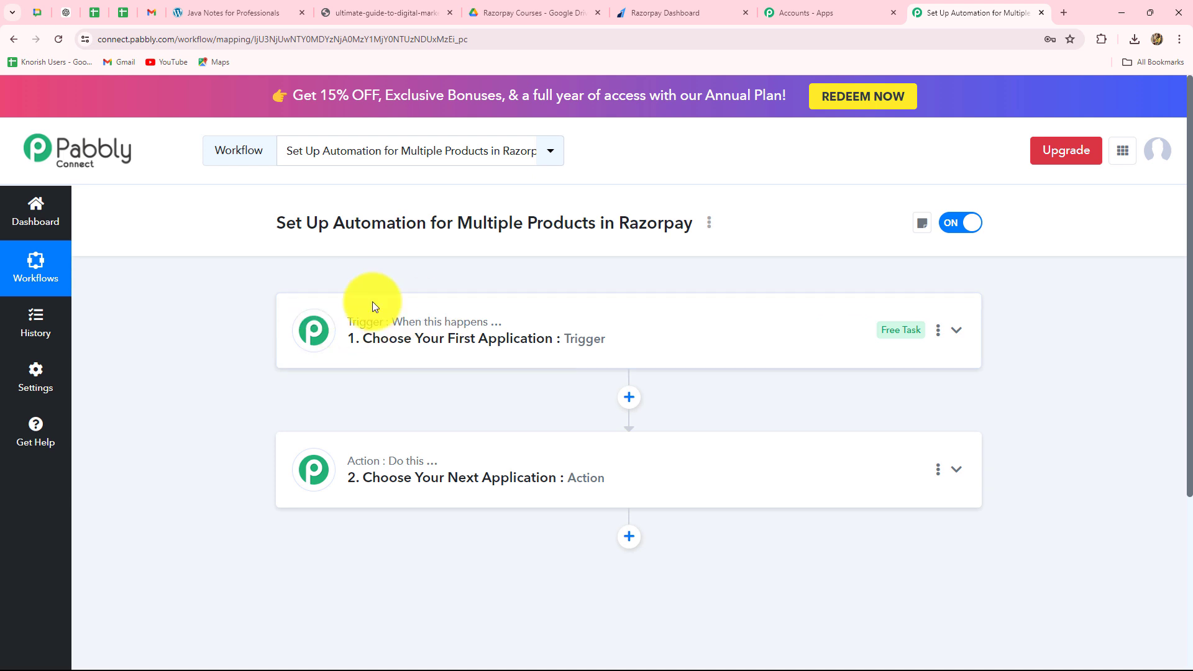
pyautogui.click(416, 336)
pyautogui.click(342, 428)
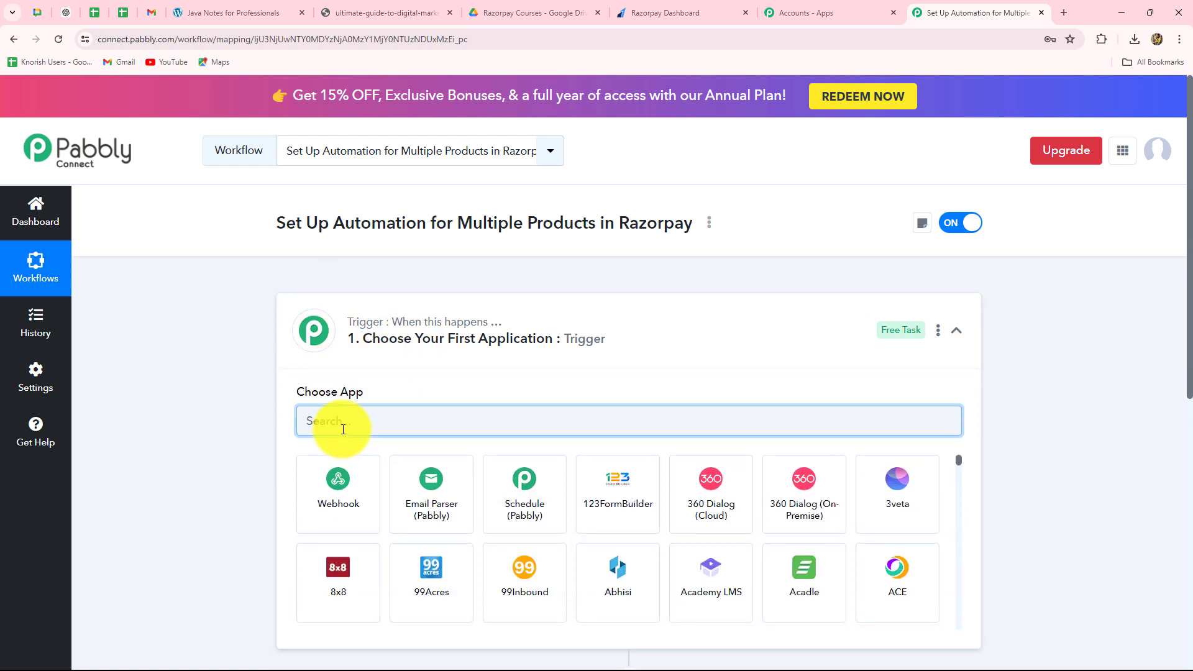
pyautogui.write('Raz')
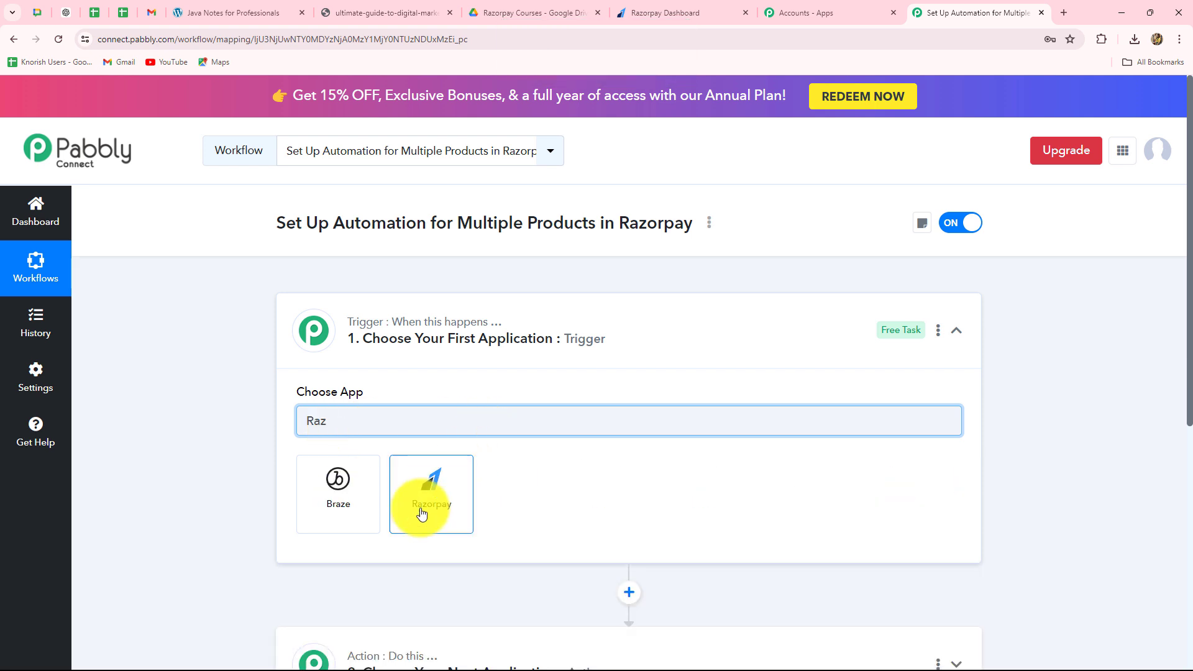
pyautogui.click(420, 513)
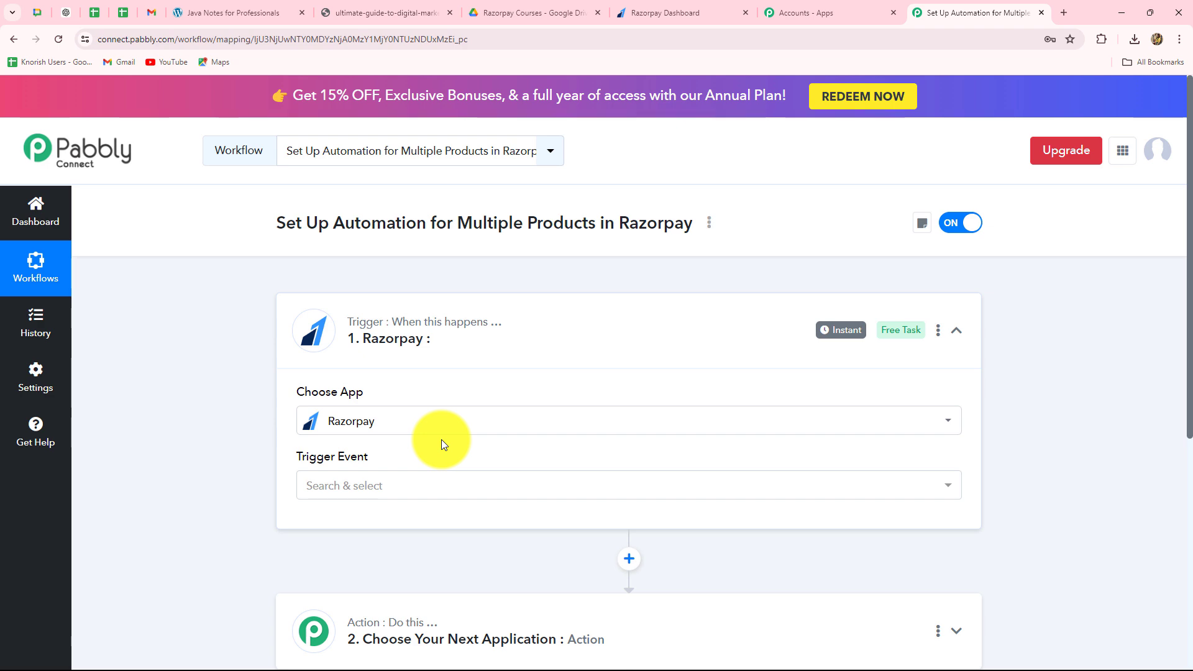
# - Check the Razorpay payment pages, then set the Razorpay trigger event to Payment Captured
pyautogui.scroll(-3, 442, 439)
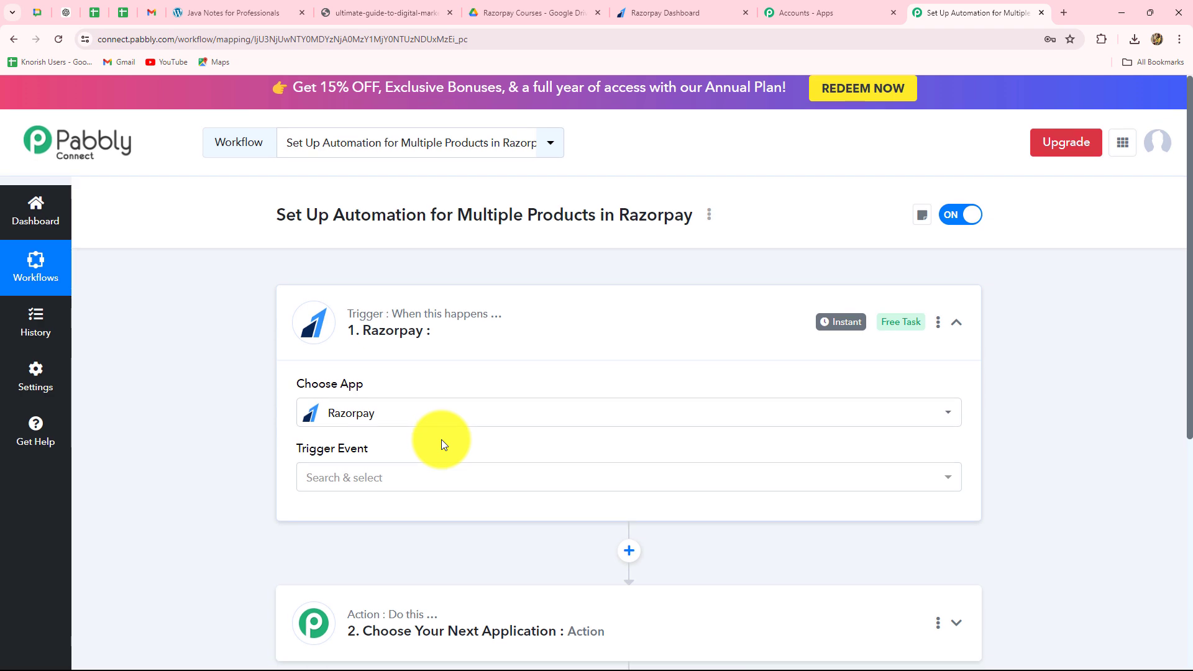
pyautogui.click(668, 12)
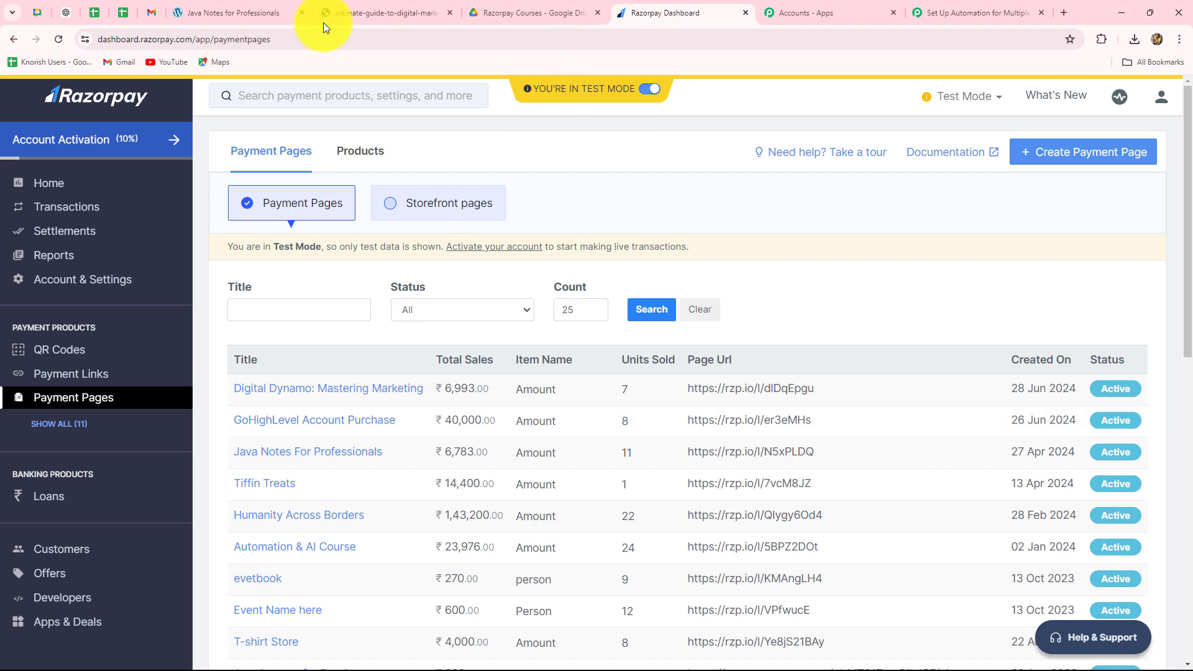
pyautogui.click(973, 12)
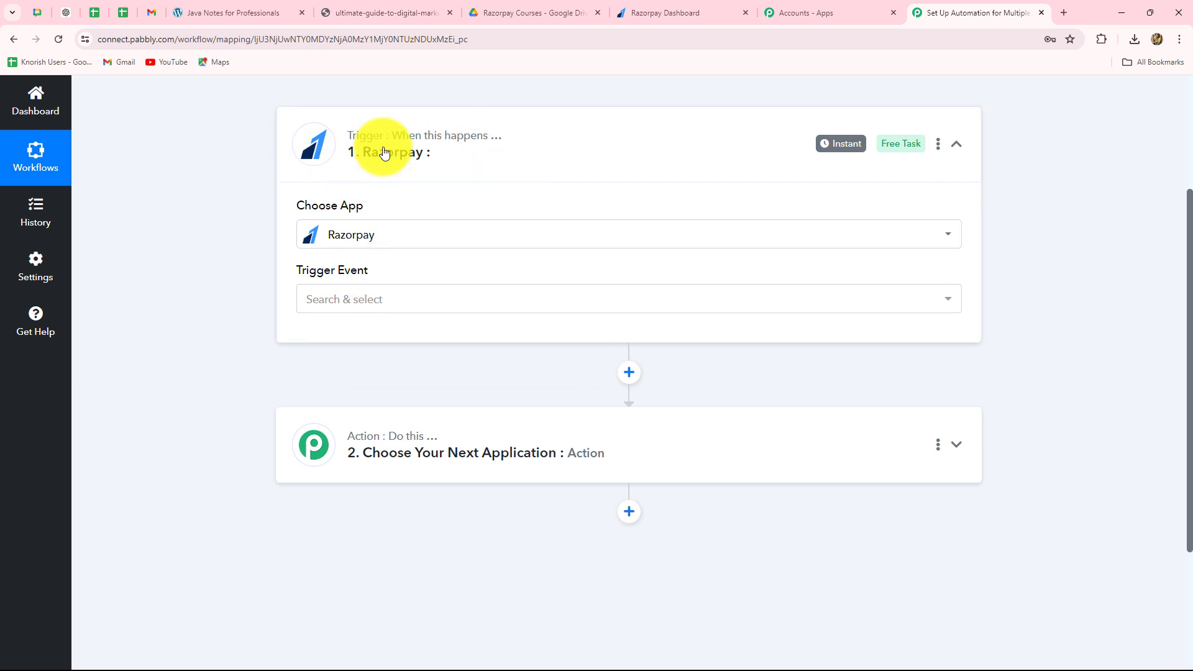
pyautogui.click(346, 300)
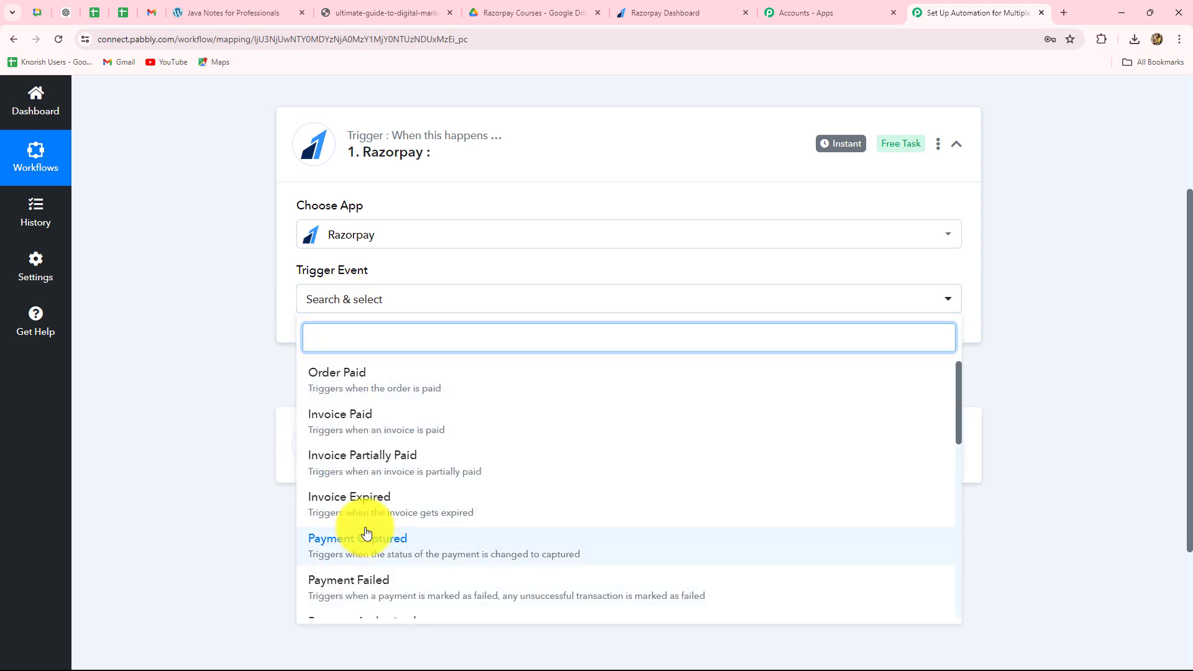
pyautogui.scroll(-4, 366, 533)
pyautogui.scroll(4, 366, 532)
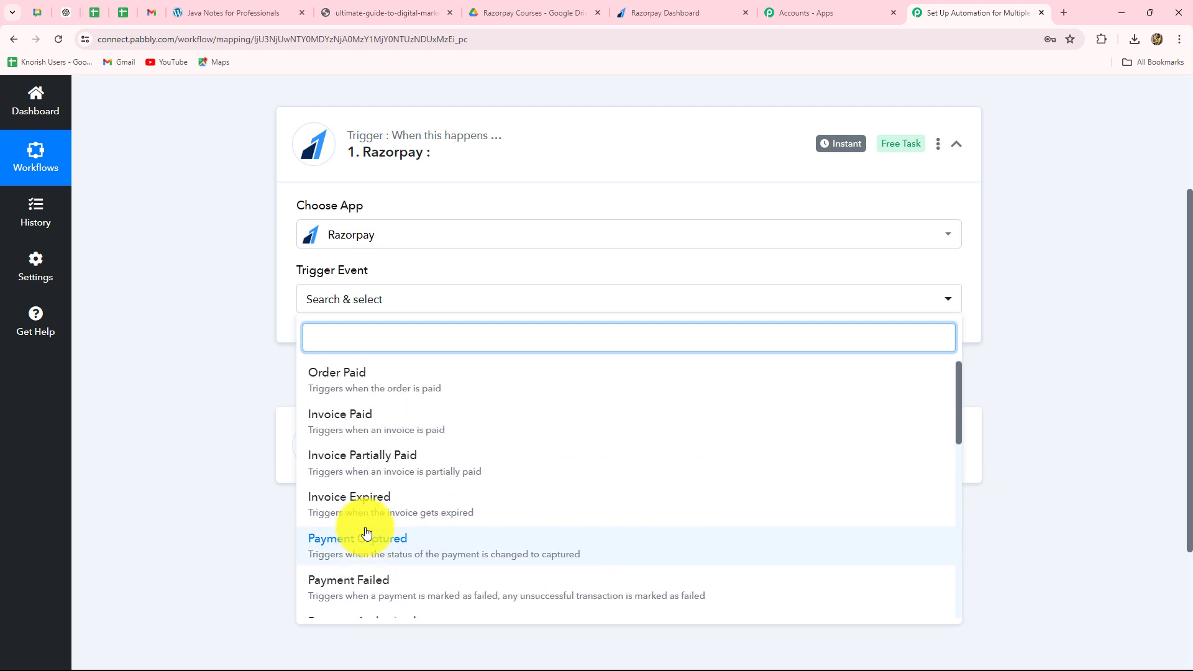
pyautogui.click(336, 551)
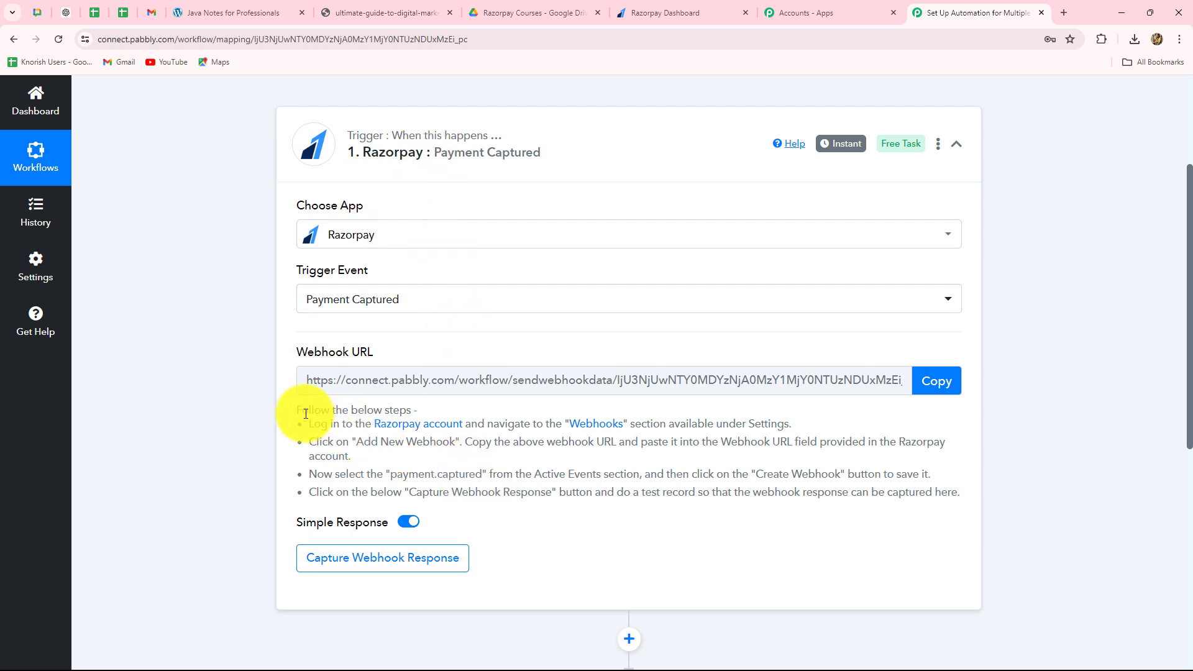
# - Read the webhook setup instructions of the Razorpay trigger and copy its webhook URL
pyautogui.moveTo(298, 411); pyautogui.dragTo(960, 497)
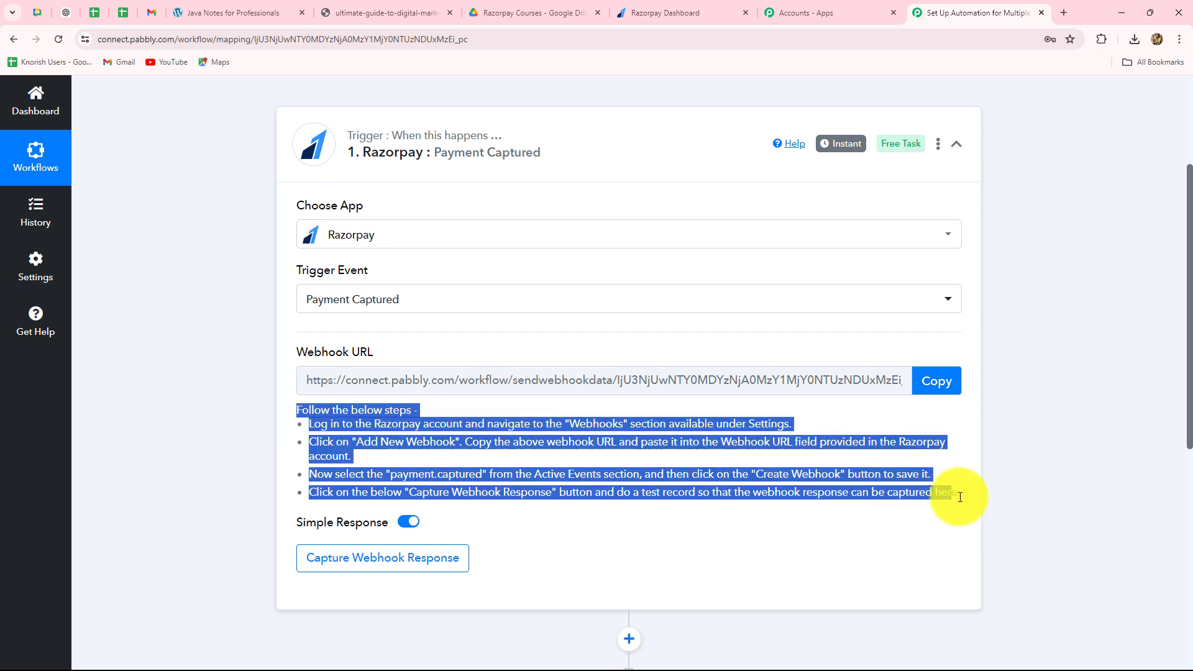
pyautogui.click(661, 491)
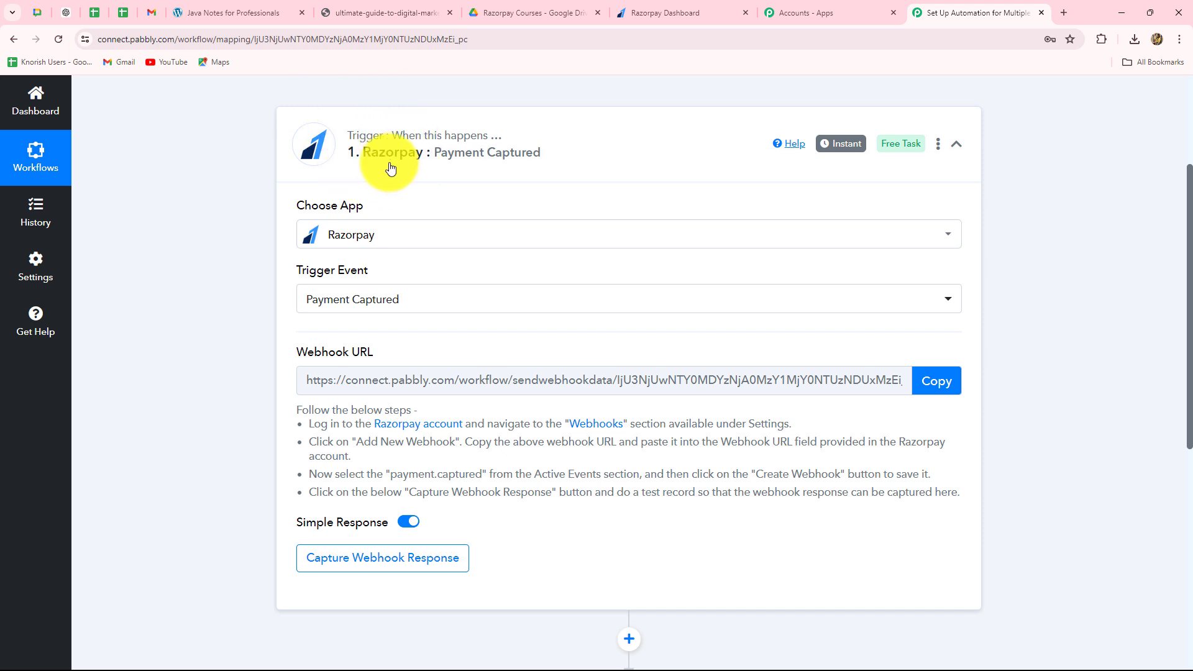
pyautogui.scroll(-1, 387, 427)
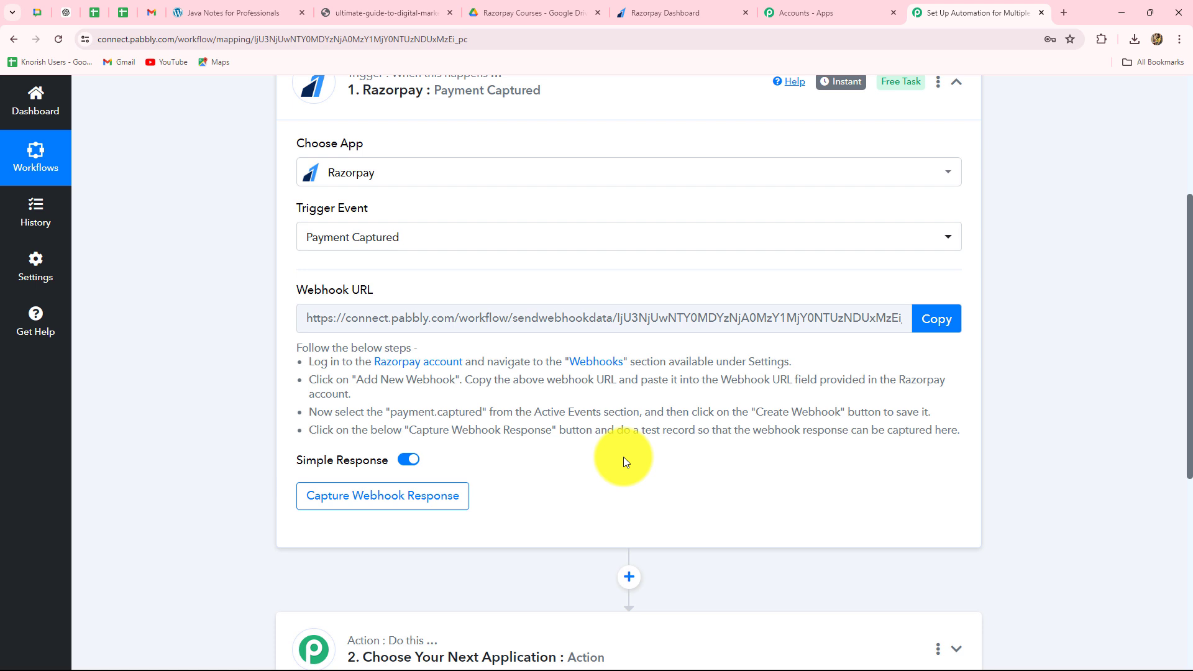
pyautogui.click(936, 318)
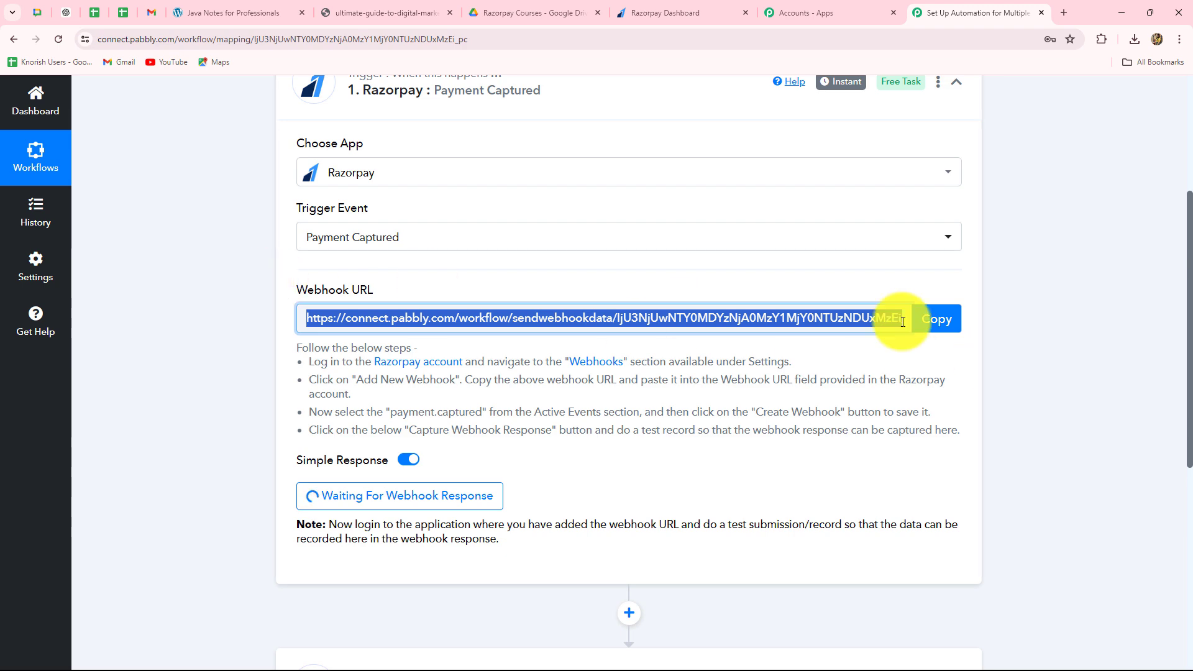
# - Switch to the Razorpay Dashboard and open the webhook settings of the account
pyautogui.click(691, 13)
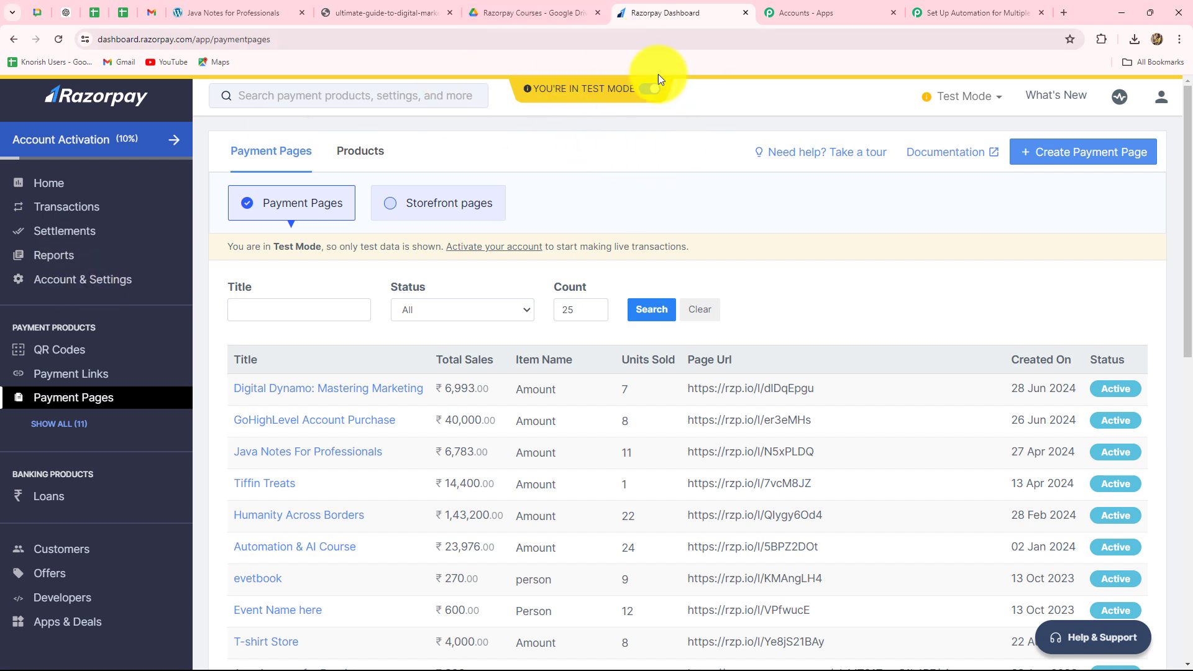
pyautogui.moveTo(527, 90)
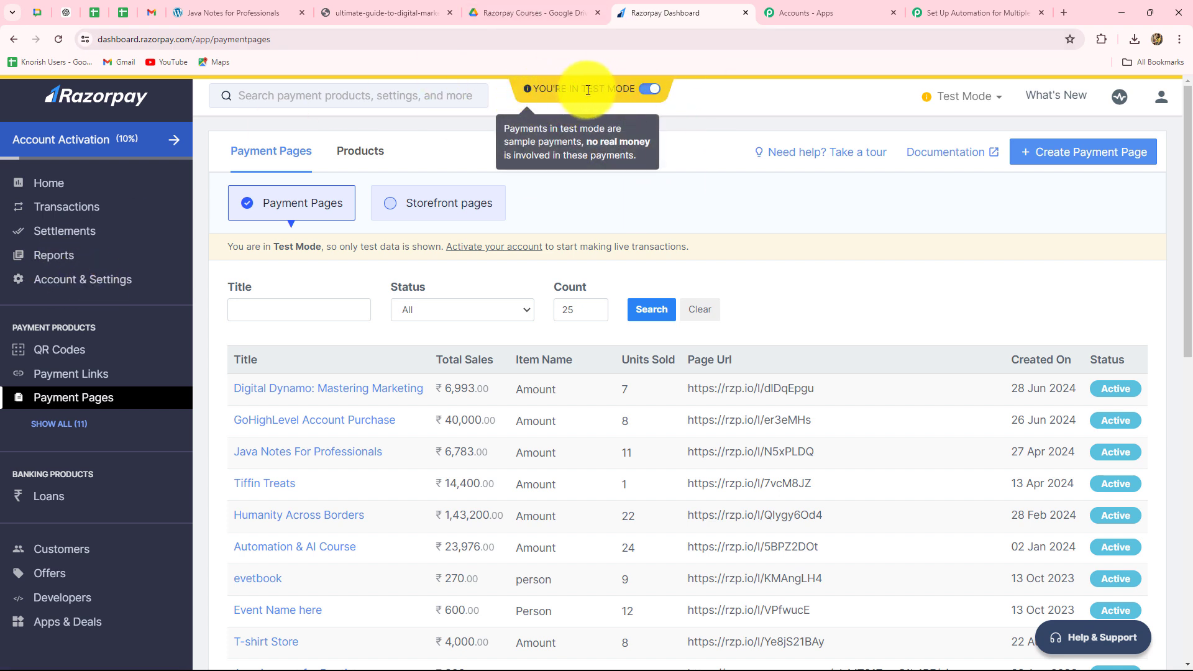
pyautogui.scroll(-4, 453, 458)
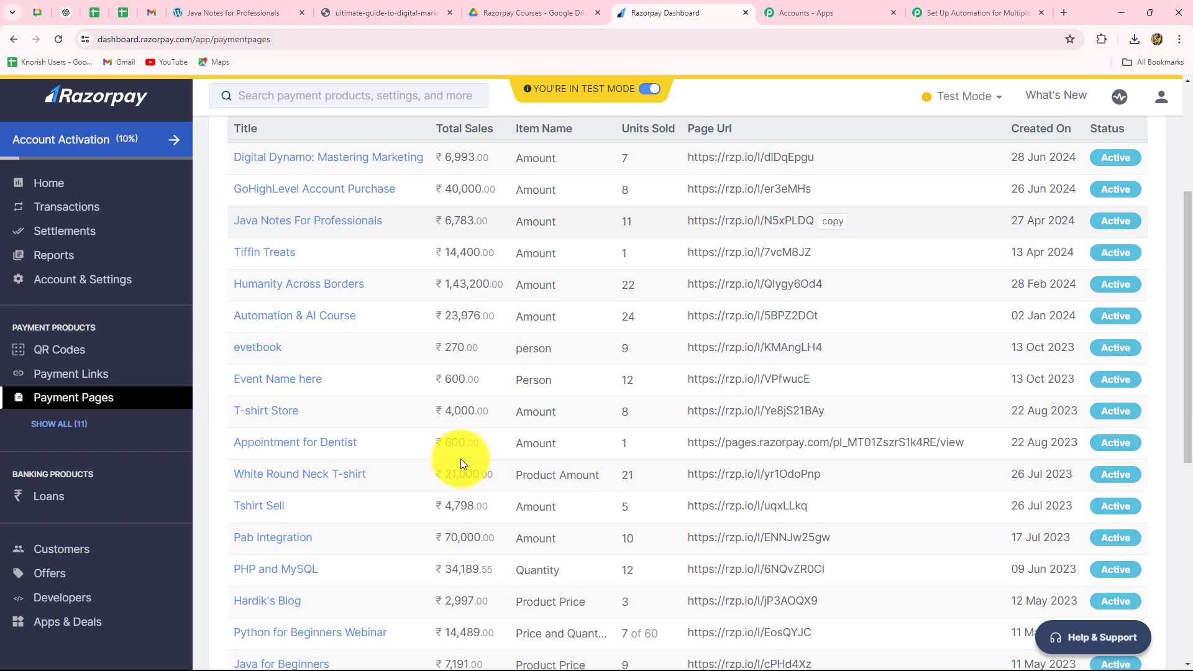
pyautogui.scroll(3, 344, 435)
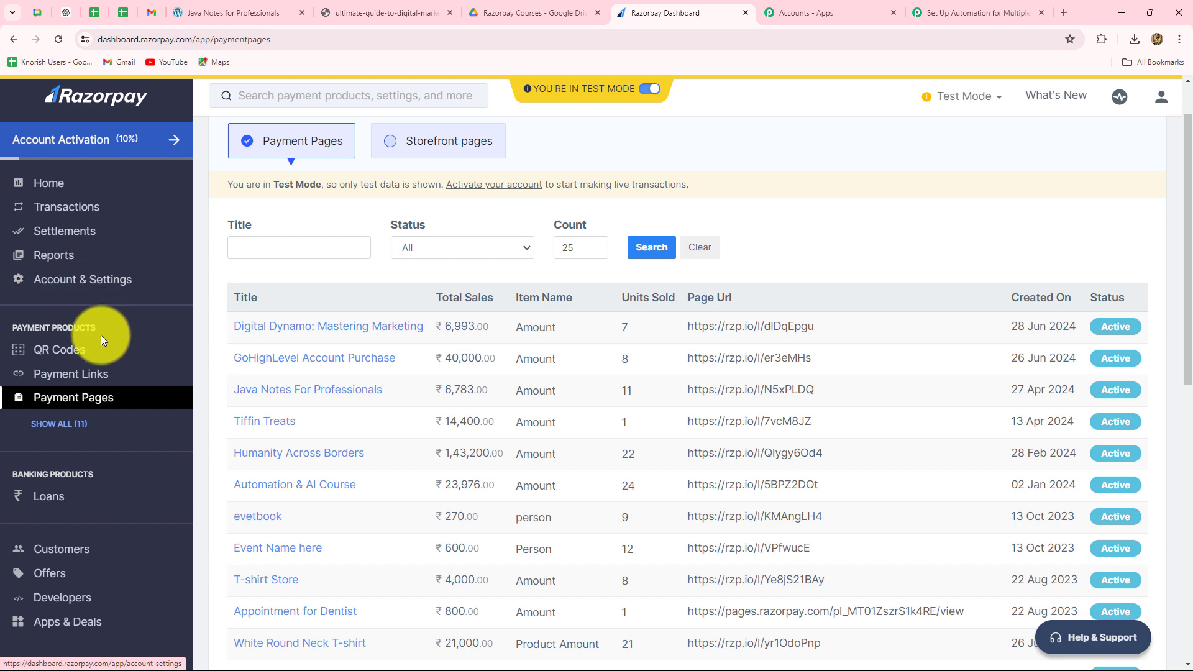
pyautogui.click(100, 279)
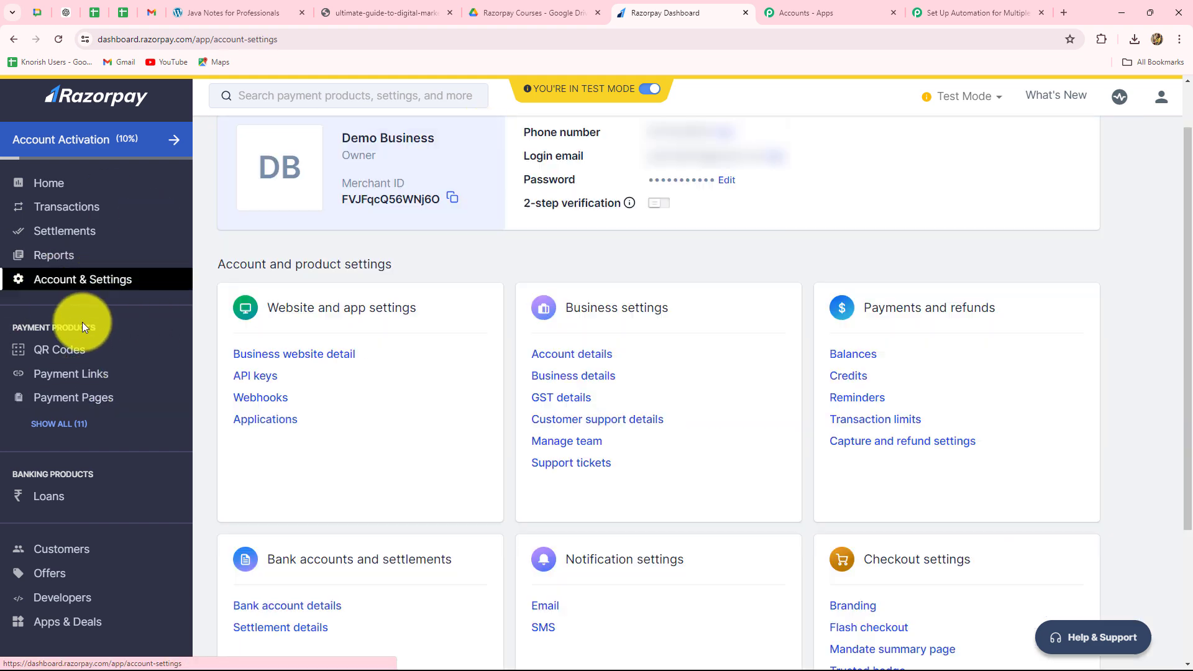
pyautogui.click(264, 398)
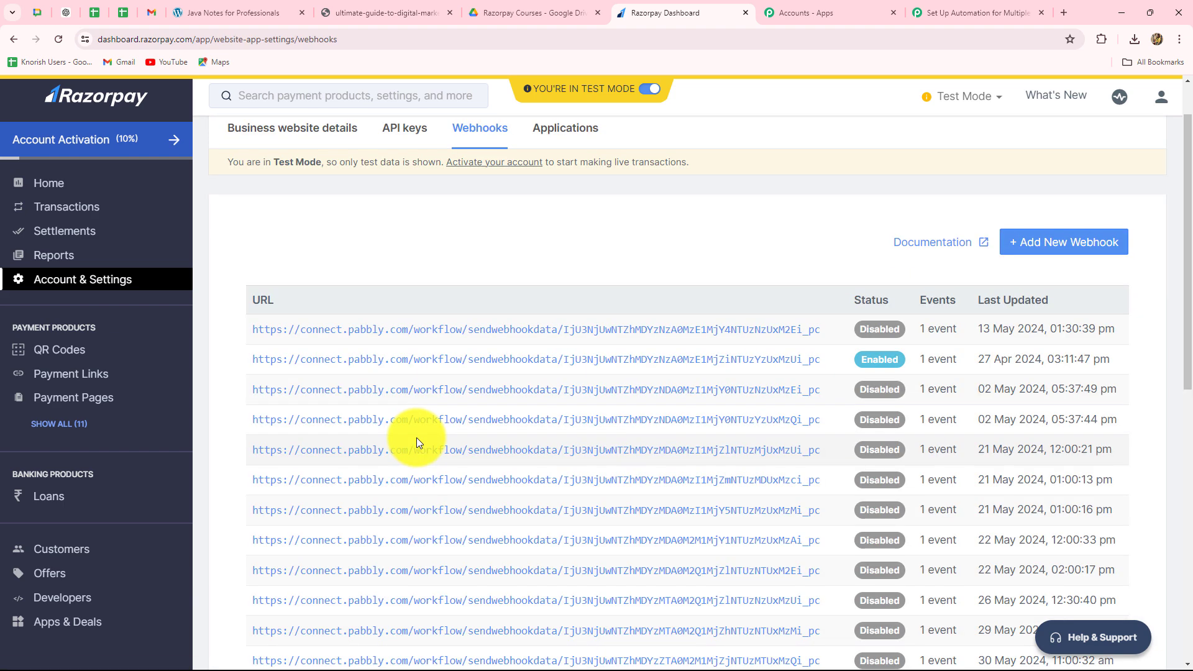
# - Create a new webhook with the copied Pabbly Connect webhook URL and payment.captured as its active event
pyautogui.click(1025, 248)
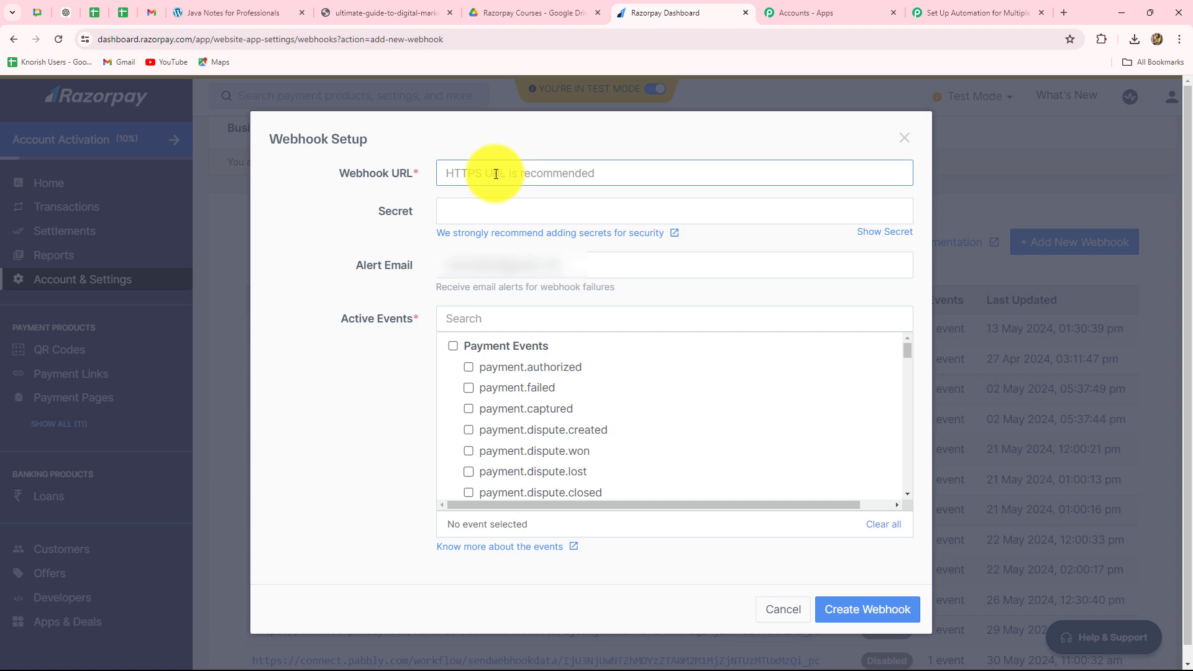
pyautogui.hotkey('ctrl', 'v')
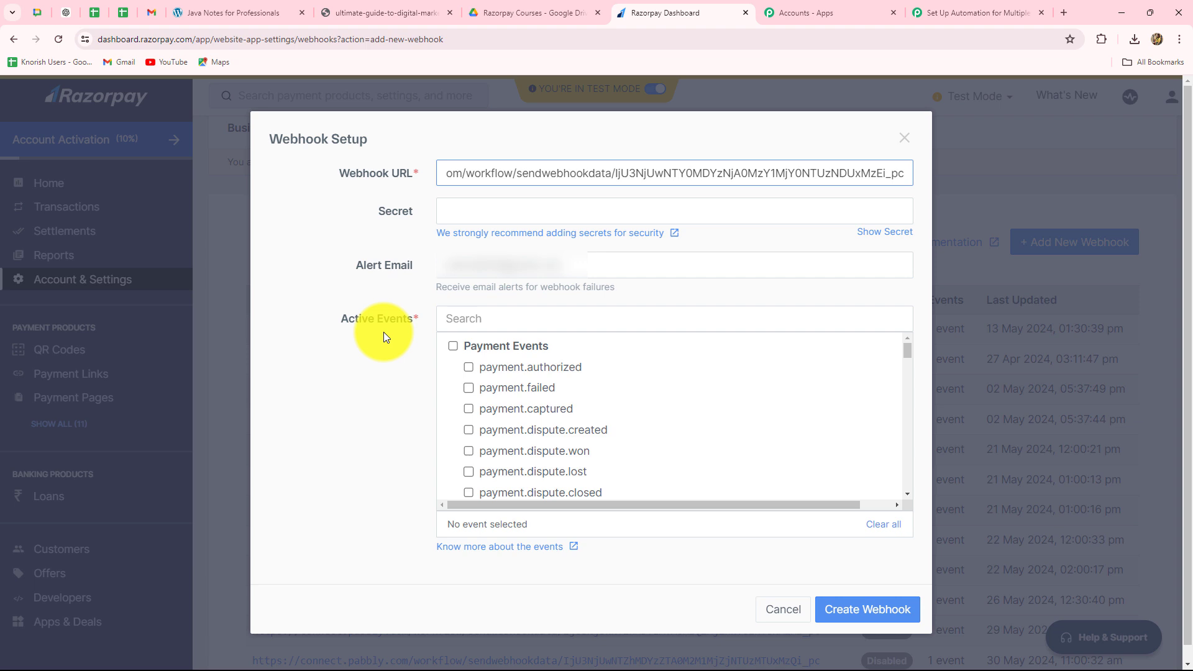
pyautogui.scroll(-3, 493, 394)
pyautogui.scroll(3, 501, 404)
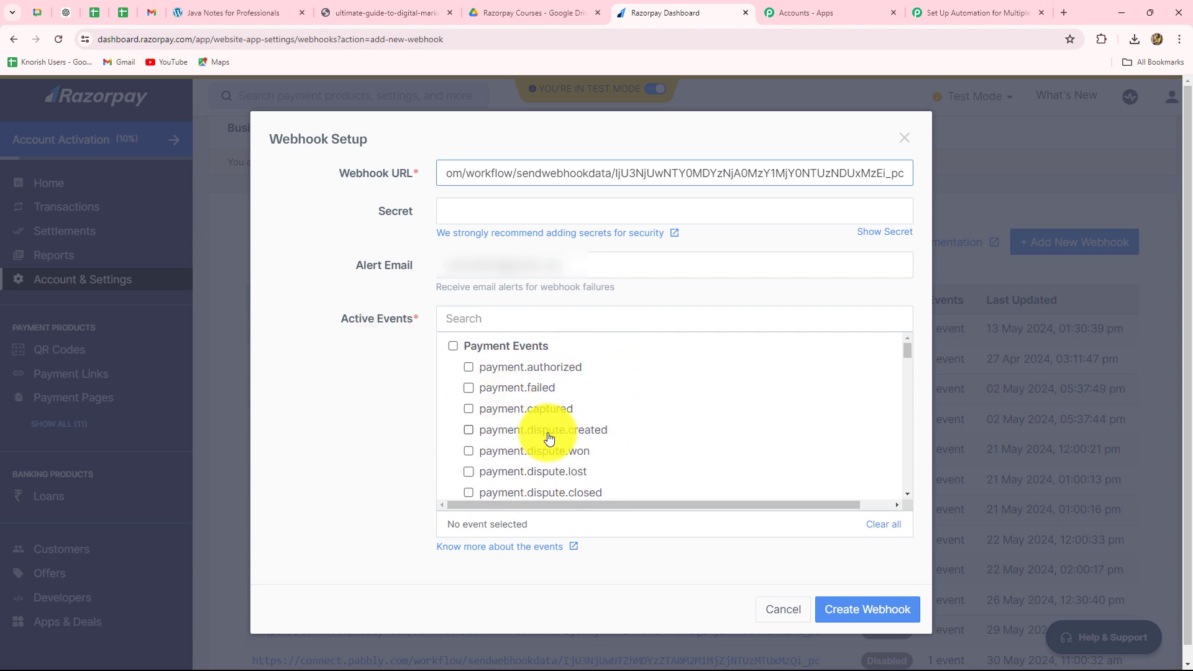
pyautogui.click(467, 411)
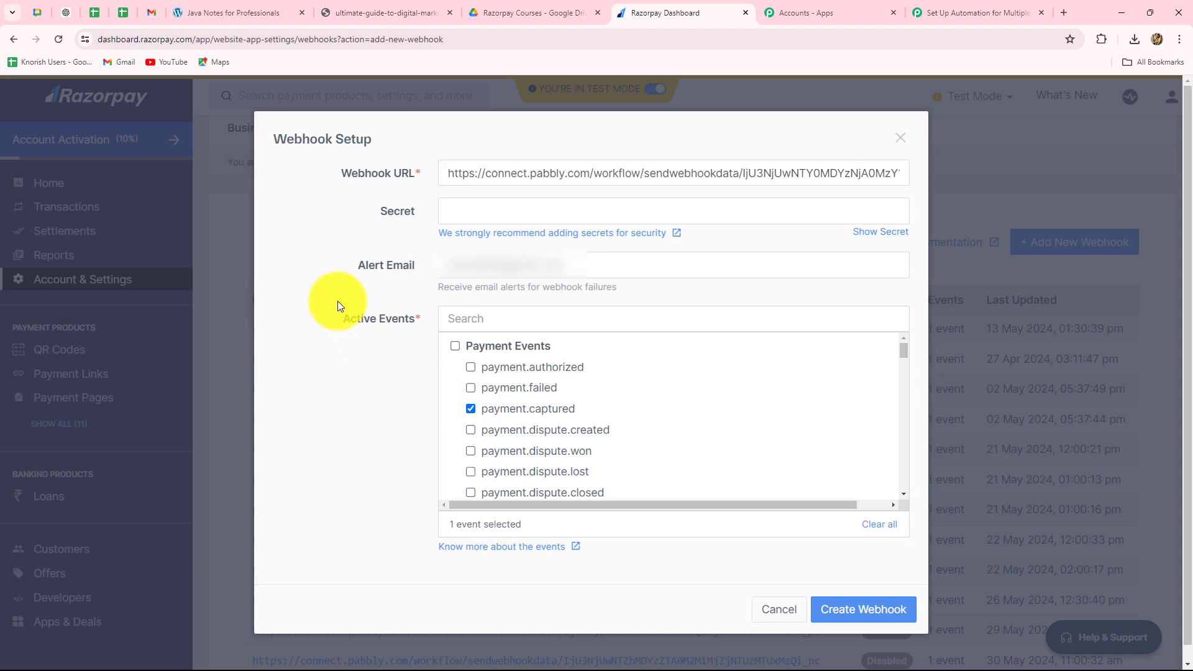
pyautogui.click(840, 610)
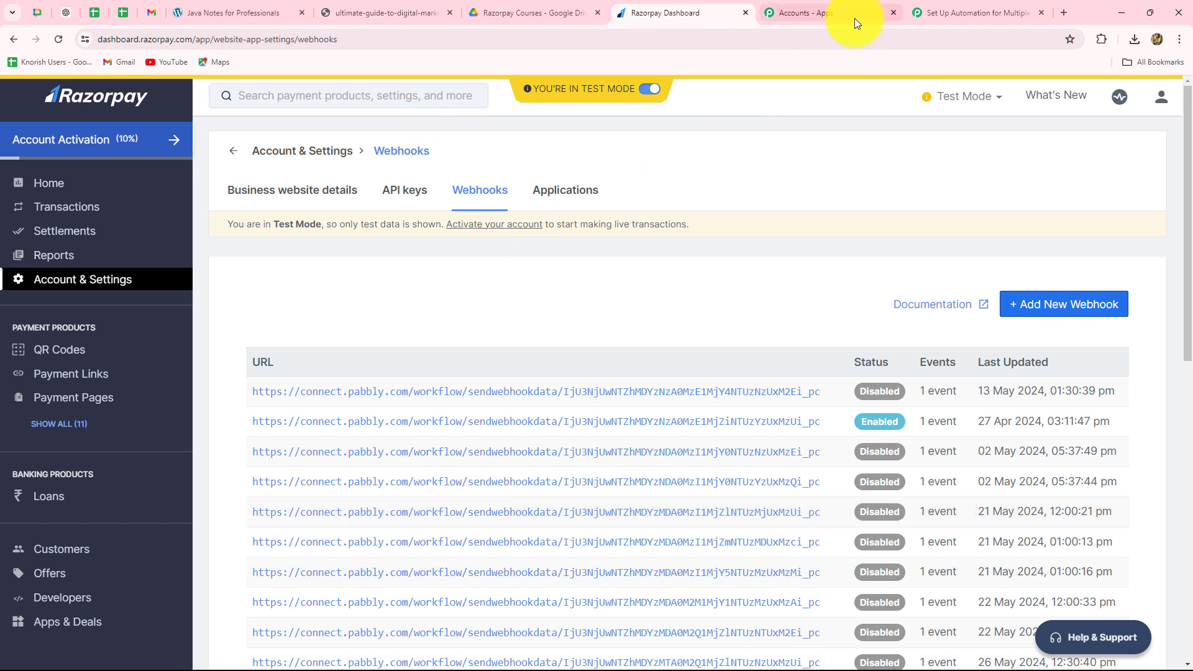
# - Return to the Pabbly Connect workflow and read the Razorpay trigger's note about making a test submission
pyautogui.click(936, 17)
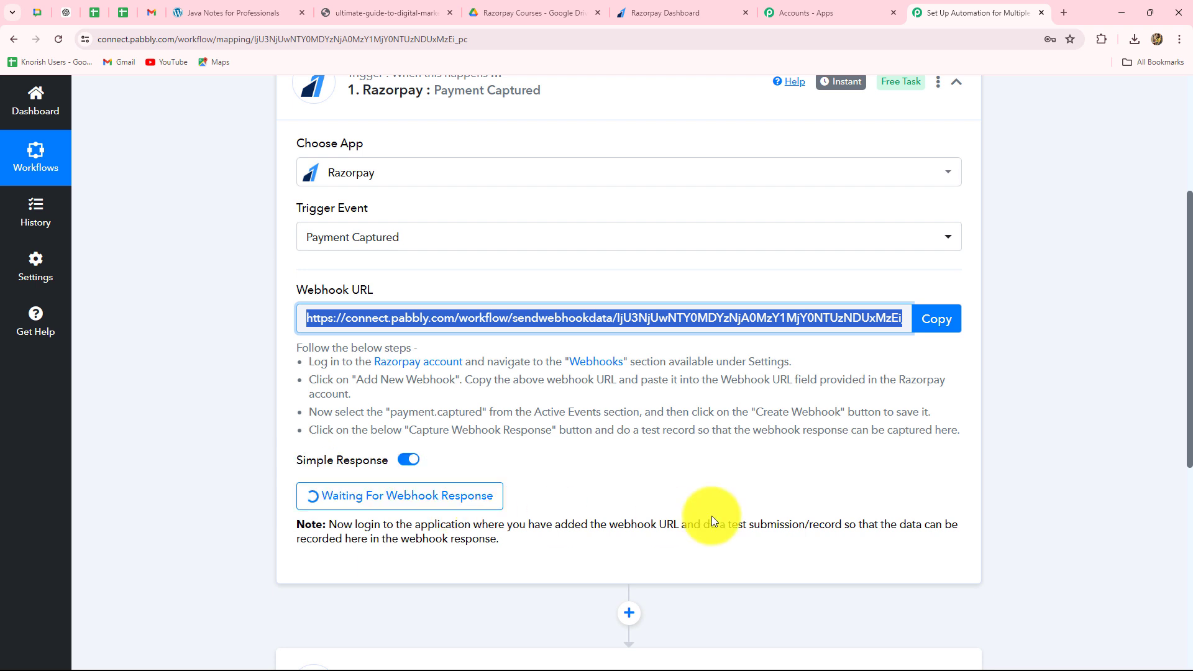
pyautogui.scroll(-4, 711, 516)
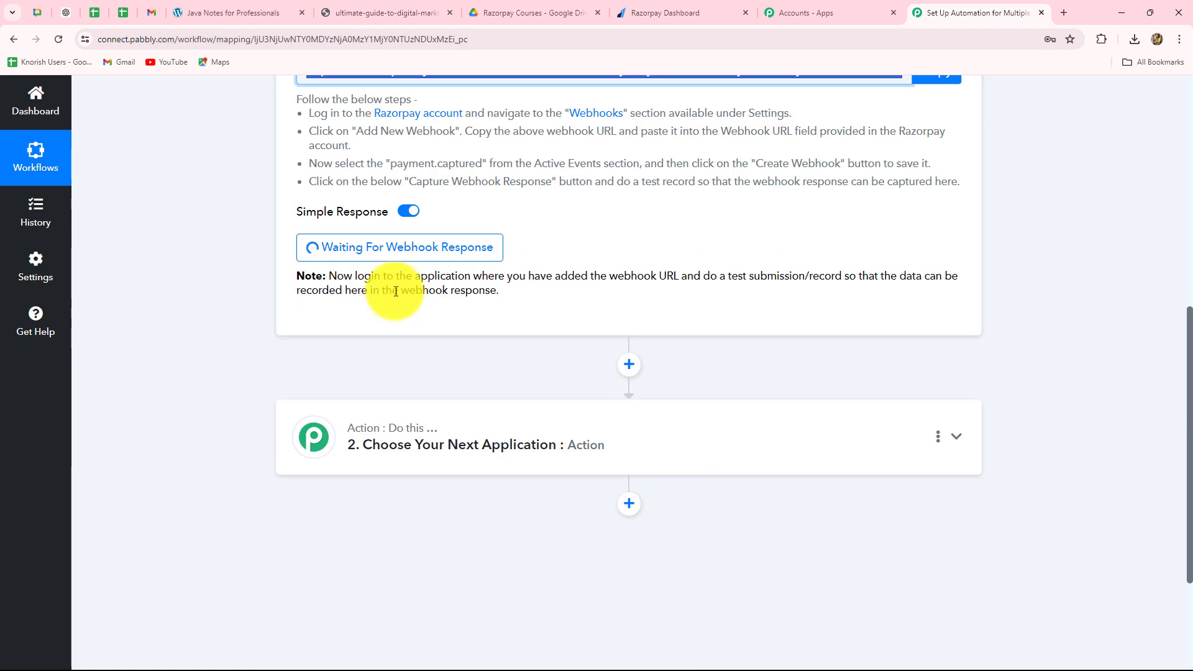
pyautogui.moveTo(336, 276); pyautogui.dragTo(527, 307)
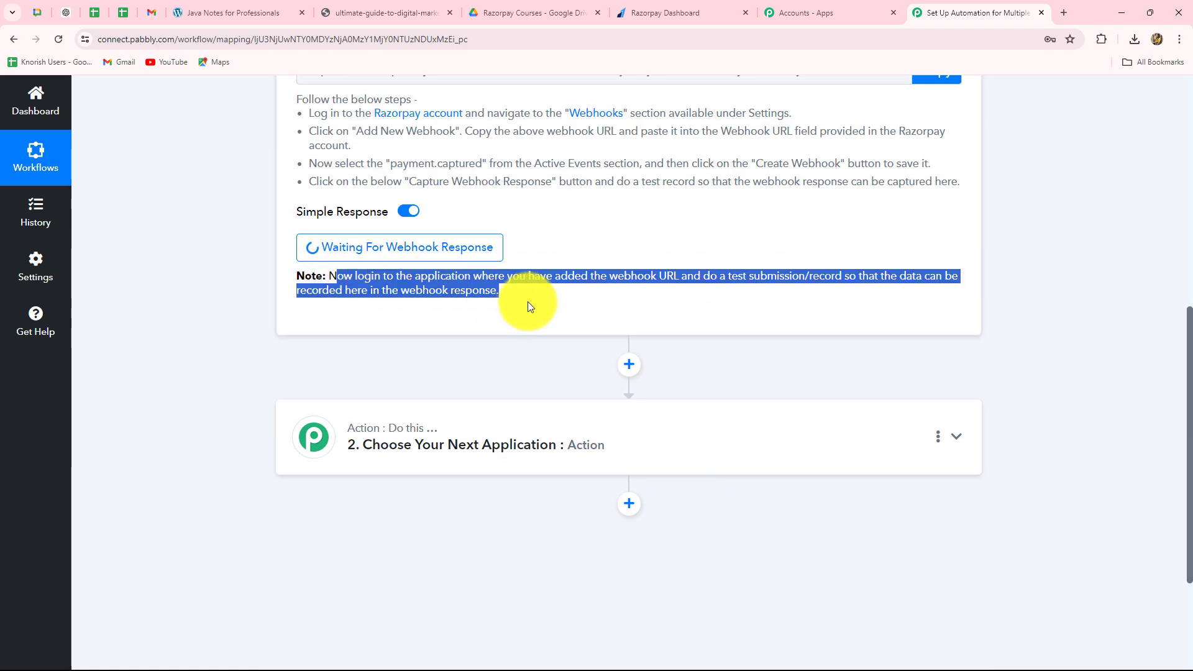
pyautogui.scroll(3, 401, 126)
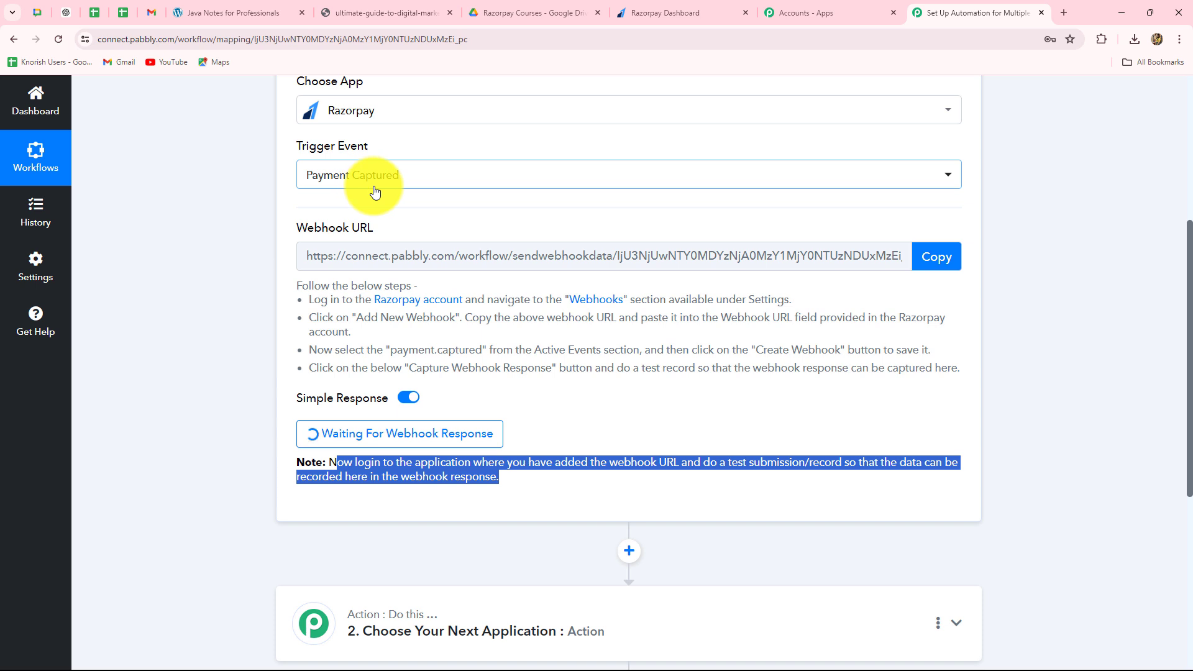
pyautogui.click(564, 510)
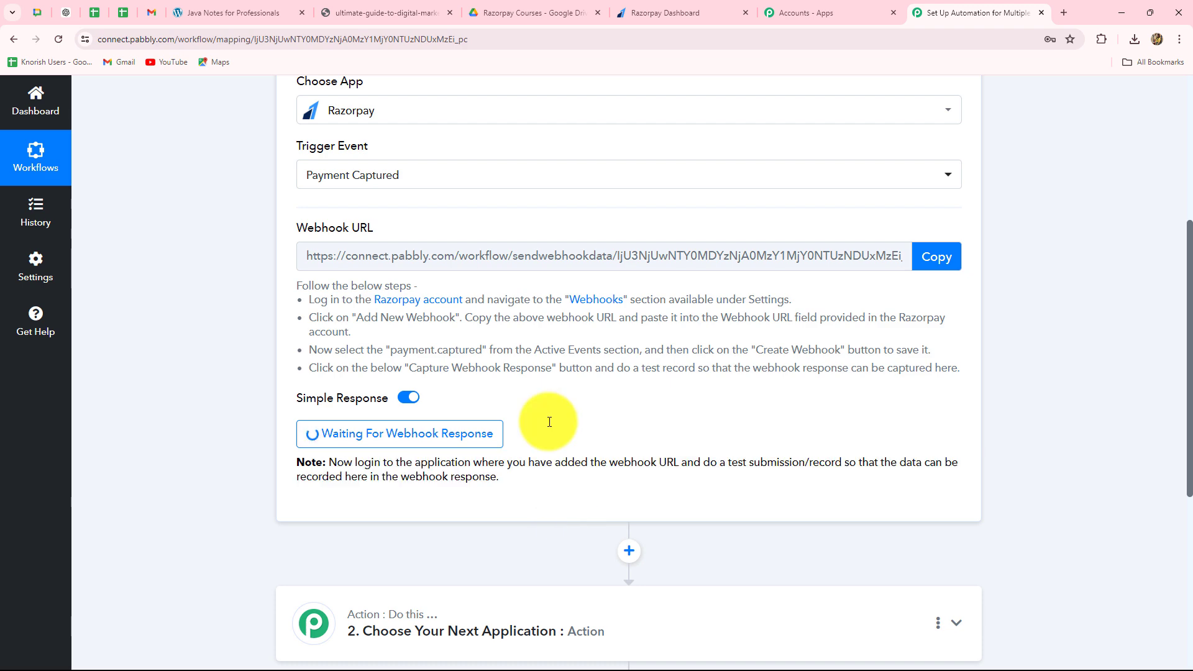
# - Copy the Digital Dynamo: Mastering Marketing payment page URL from Razorpay and open it in a new browser tab
pyautogui.click(662, 15)
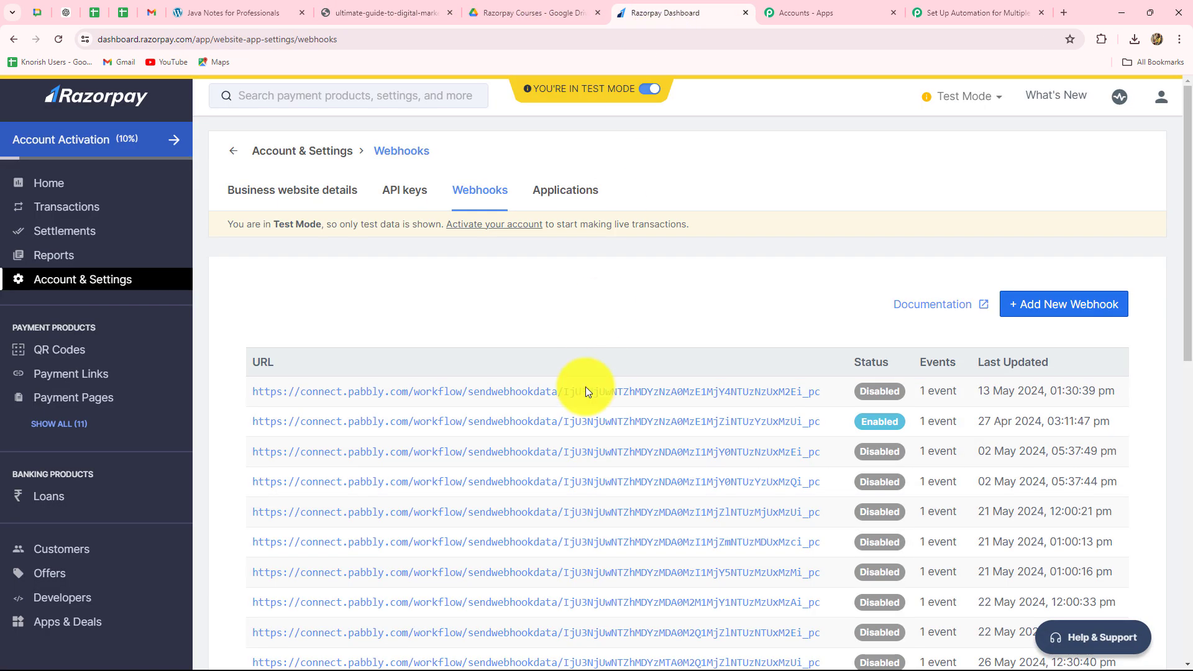
pyautogui.click(70, 399)
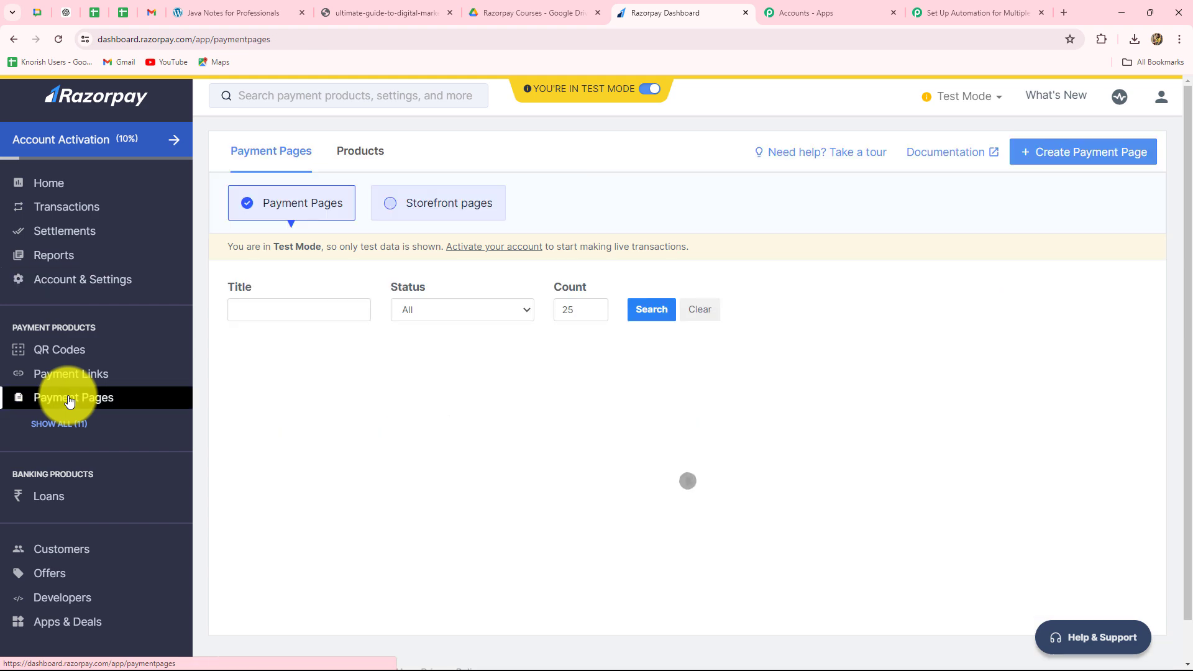
pyautogui.scroll(-2, 248, 373)
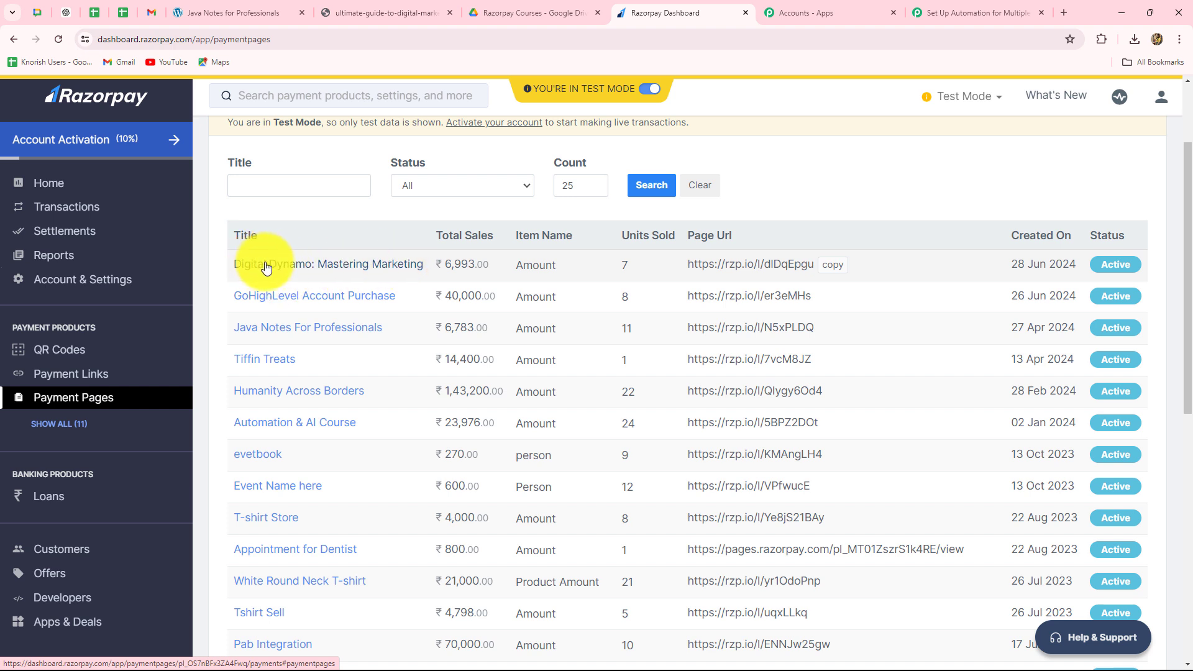
pyautogui.click(834, 265)
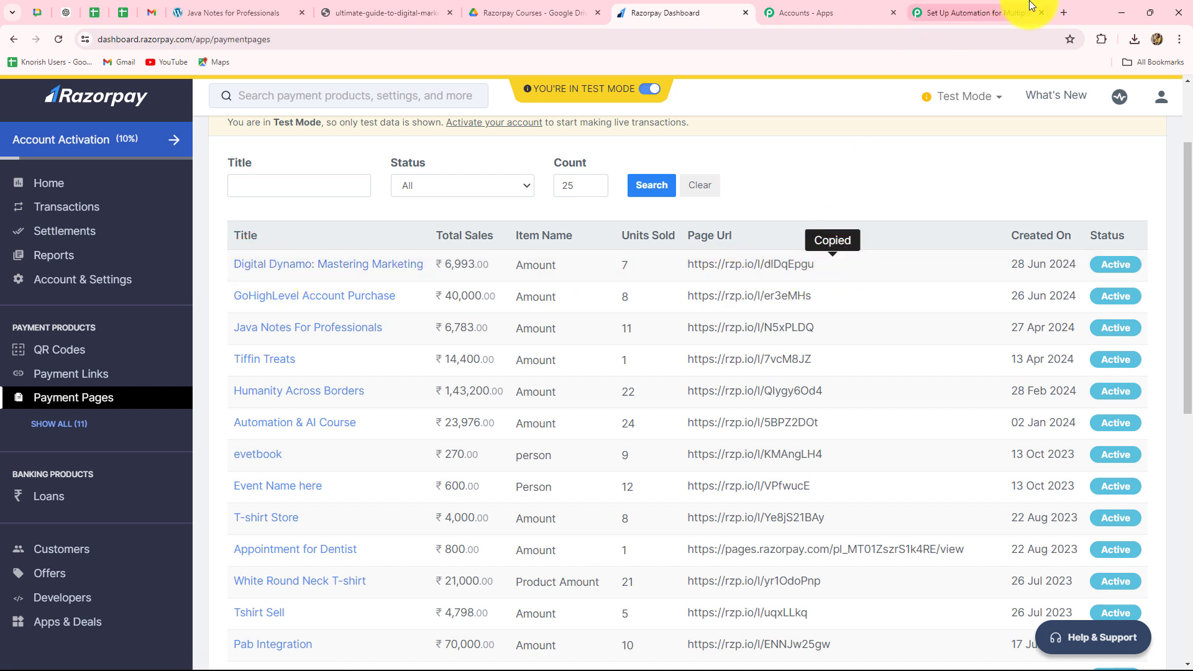
pyautogui.click(1064, 16)
pyautogui.hotkey('ctrl', 'v')
pyautogui.press('Return')
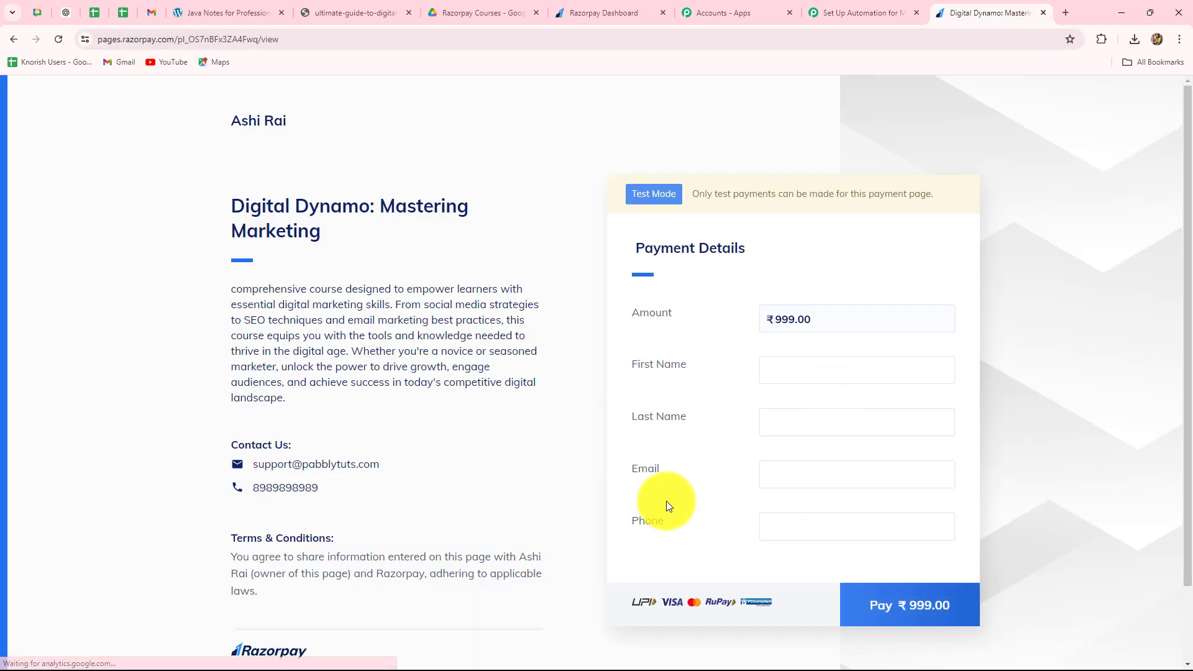
# - Review the course title, description and payment form on the Digital Dynamo: Mastering Marketing page
pyautogui.scroll(-1, 1045, 489)
pyautogui.scroll(1, 1046, 488)
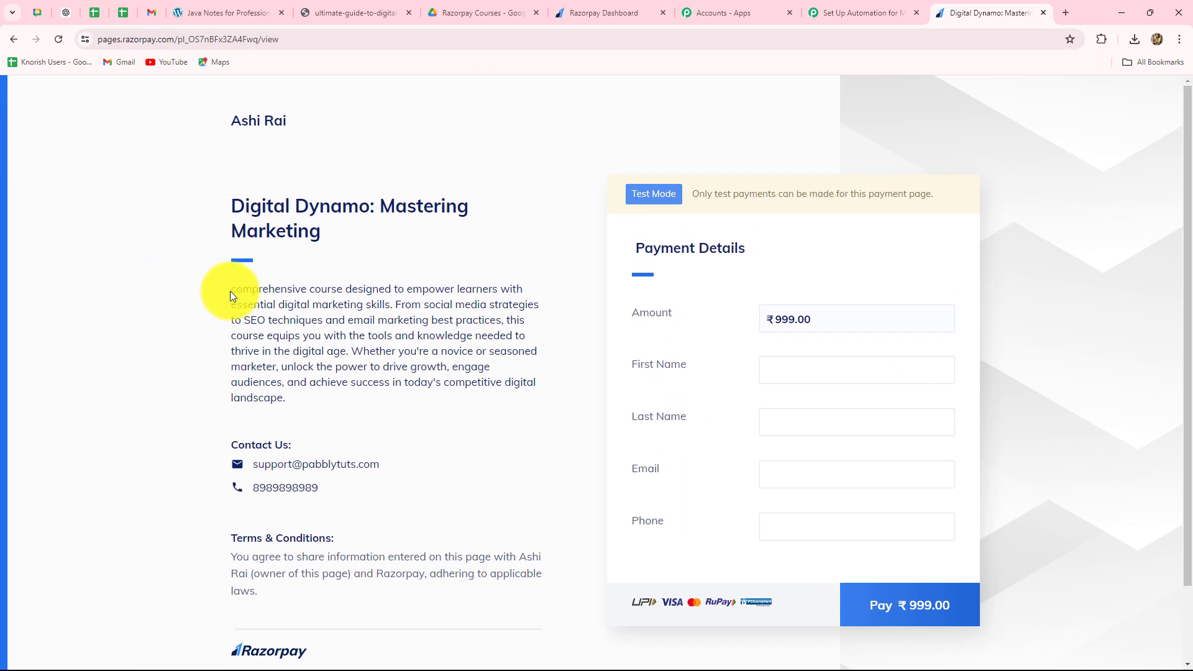
pyautogui.moveTo(230, 291); pyautogui.dragTo(356, 420)
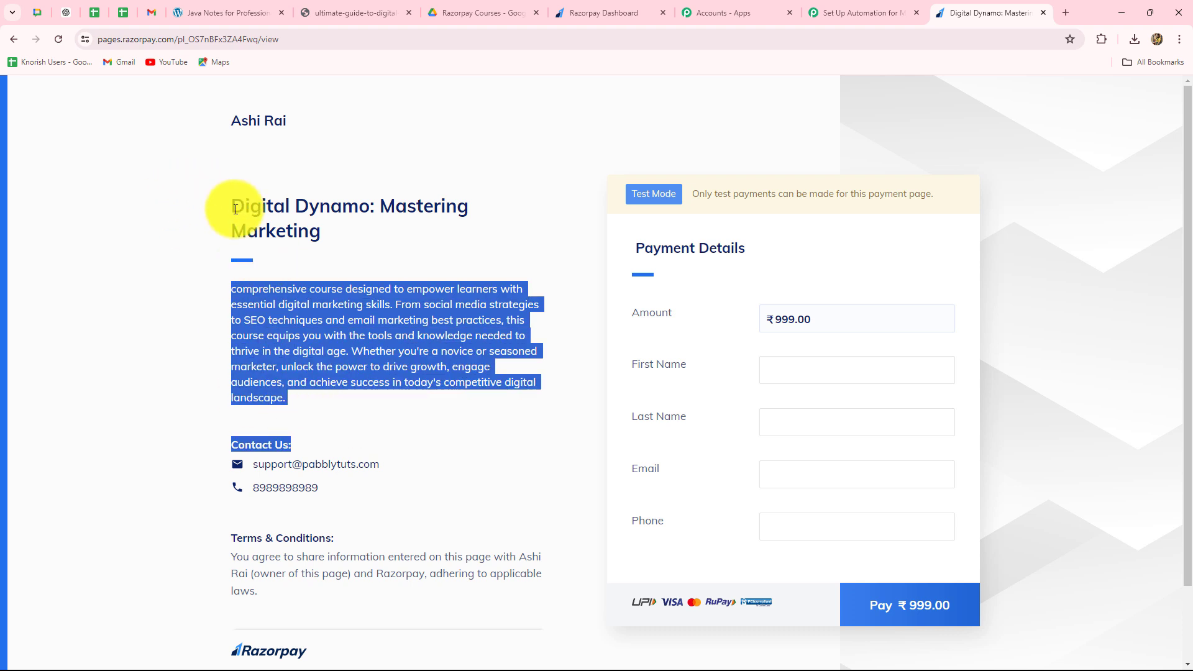
pyautogui.moveTo(235, 208); pyautogui.dragTo(367, 254)
# - Fill in the payment details with the test customer's first name, last name, email and phone number
pyautogui.scroll(-1, 861, 461)
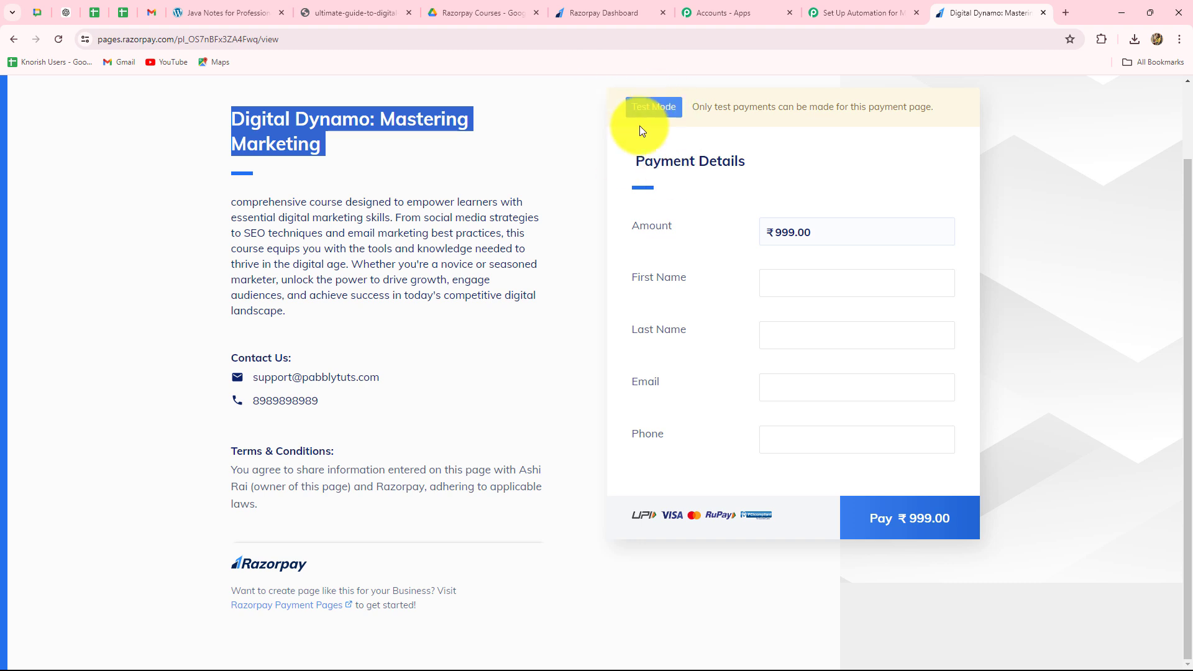
pyautogui.click(769, 287)
pyautogui.click(833, 314)
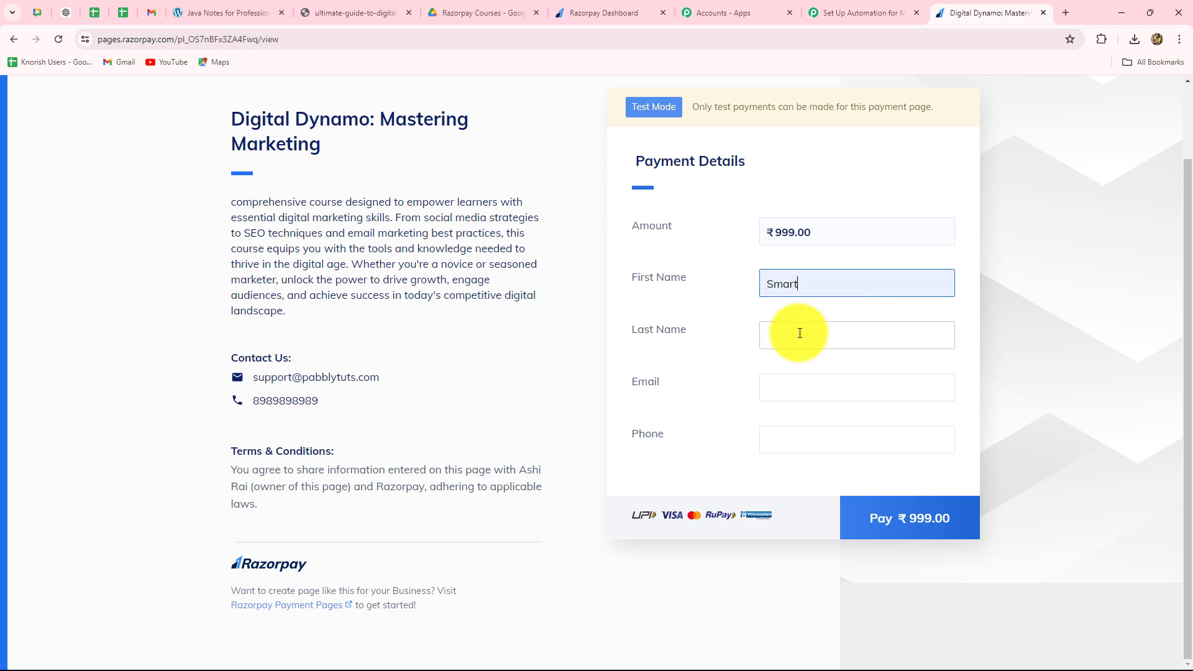
pyautogui.click(799, 334)
pyautogui.click(839, 372)
pyautogui.click(773, 390)
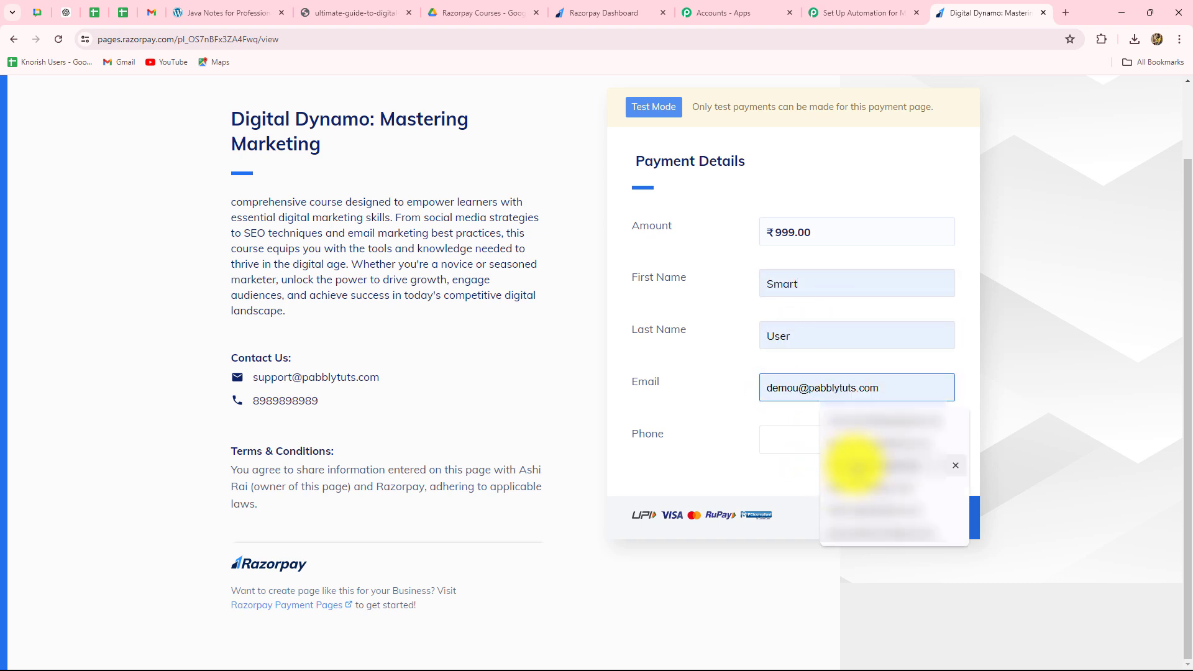
pyautogui.click(858, 425)
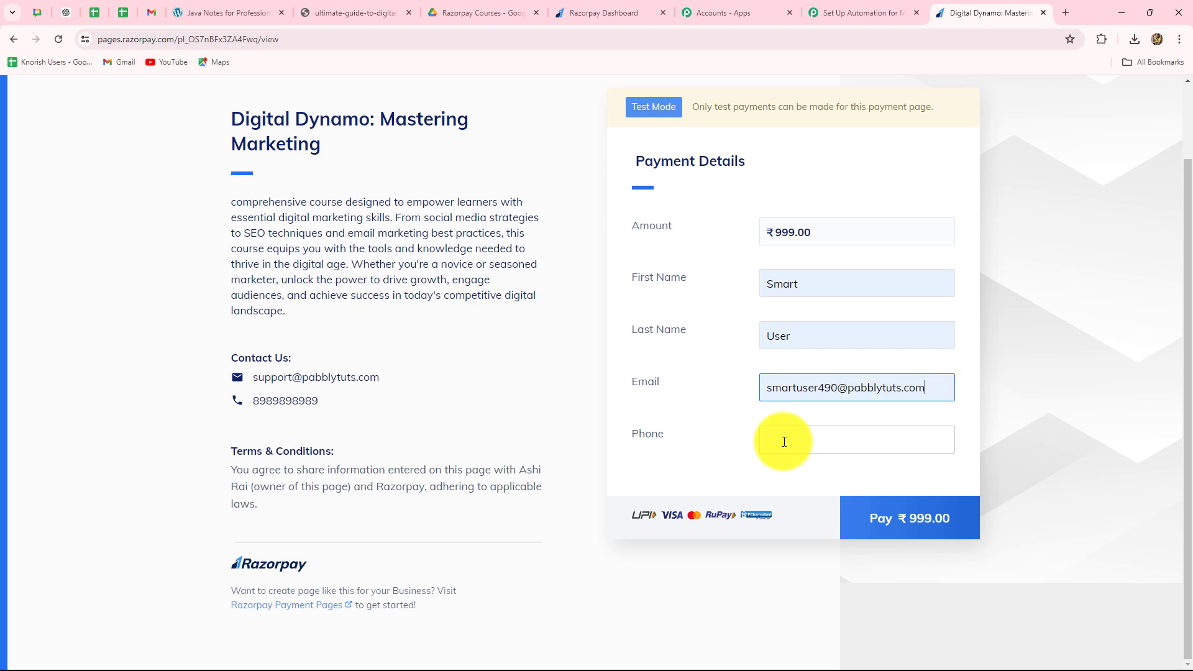
pyautogui.click(784, 441)
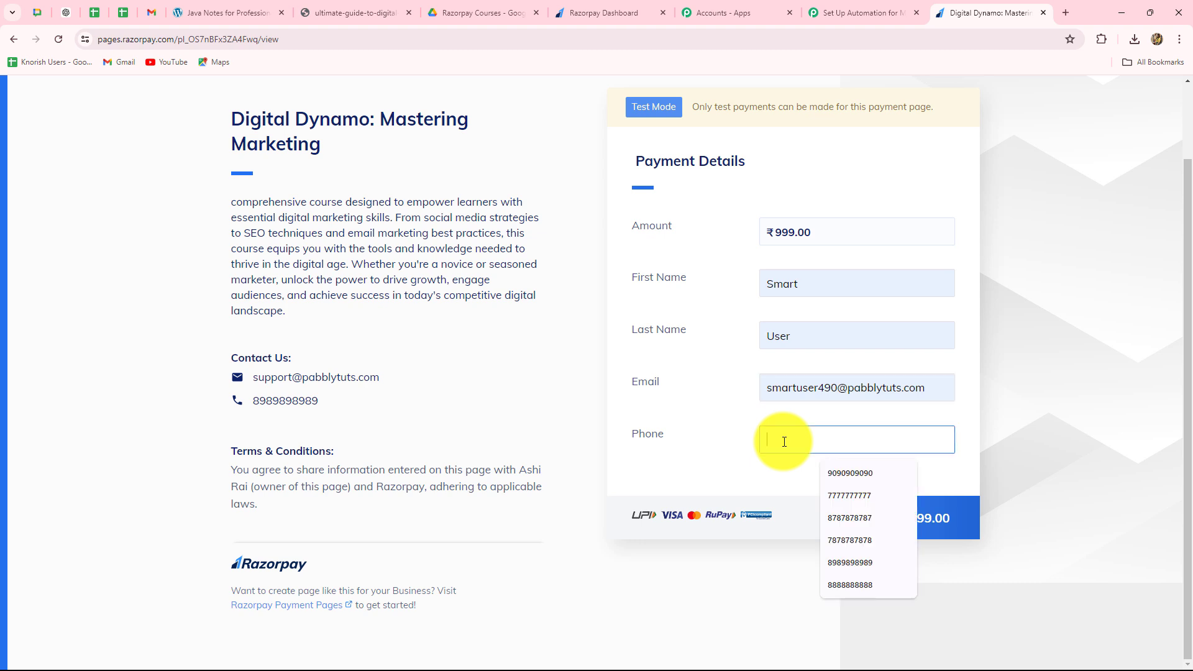
pyautogui.click(849, 536)
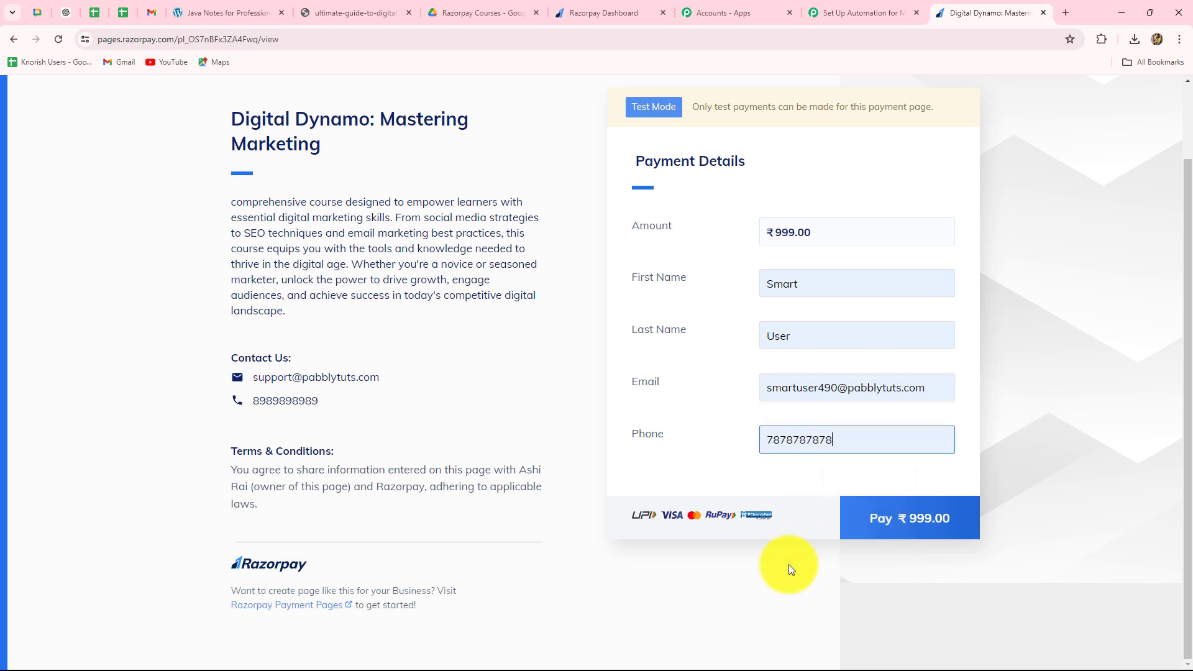
# - Pay the ₹999 course amount by UPI, using Razorpay's test UPI ID for successful payments
pyautogui.click(888, 535)
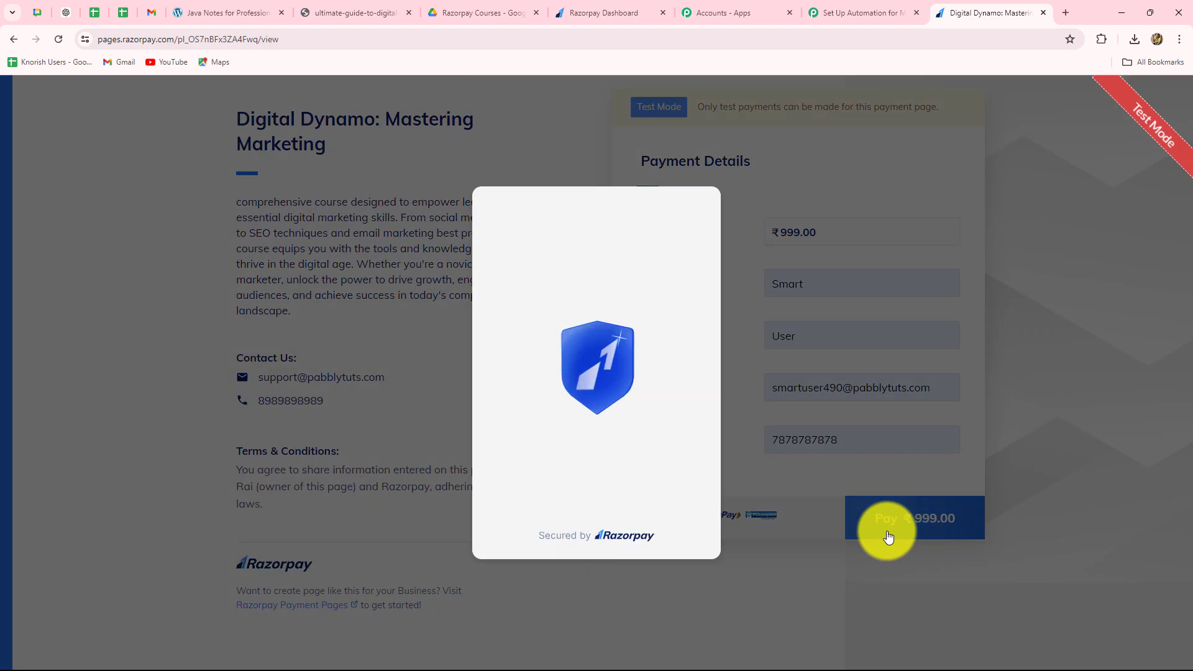
pyautogui.scroll(-3, 720, 430)
pyautogui.click(525, 349)
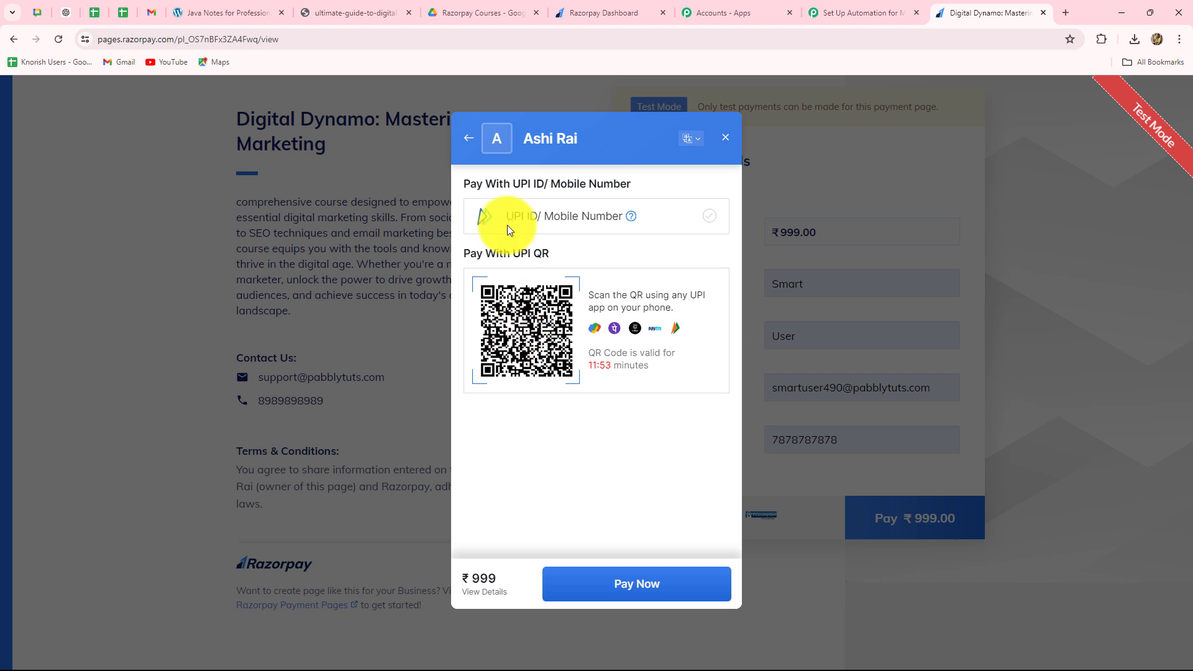
pyautogui.click(692, 220)
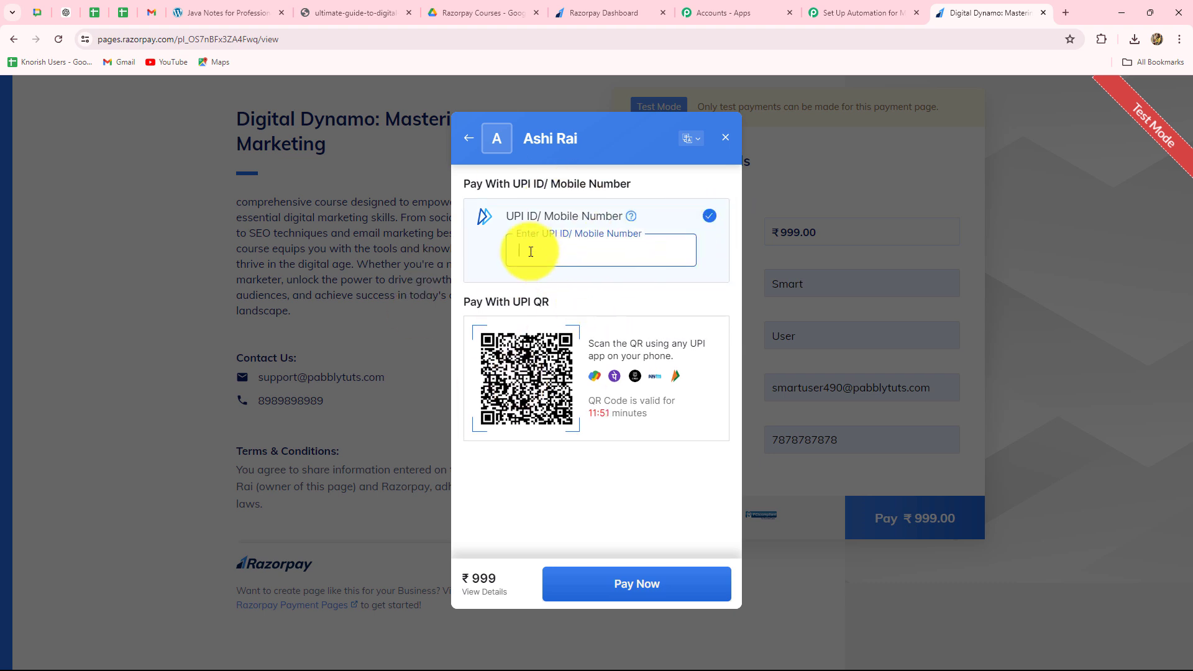
pyautogui.hotkey('ctrl', 'v')
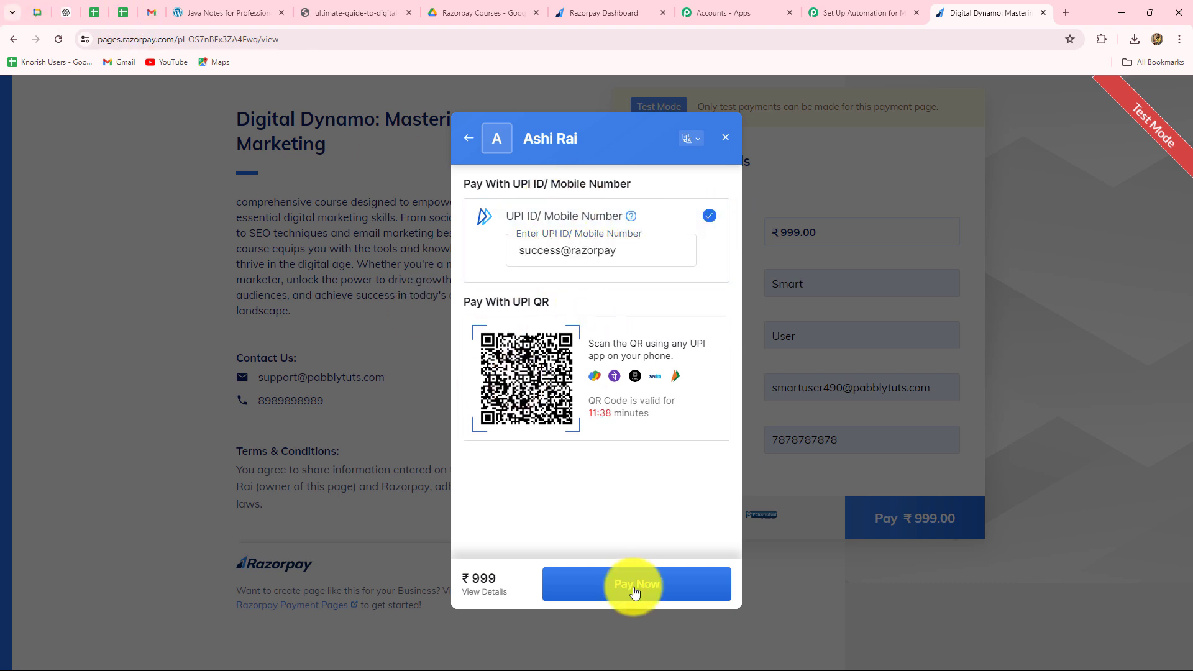
pyautogui.click(634, 584)
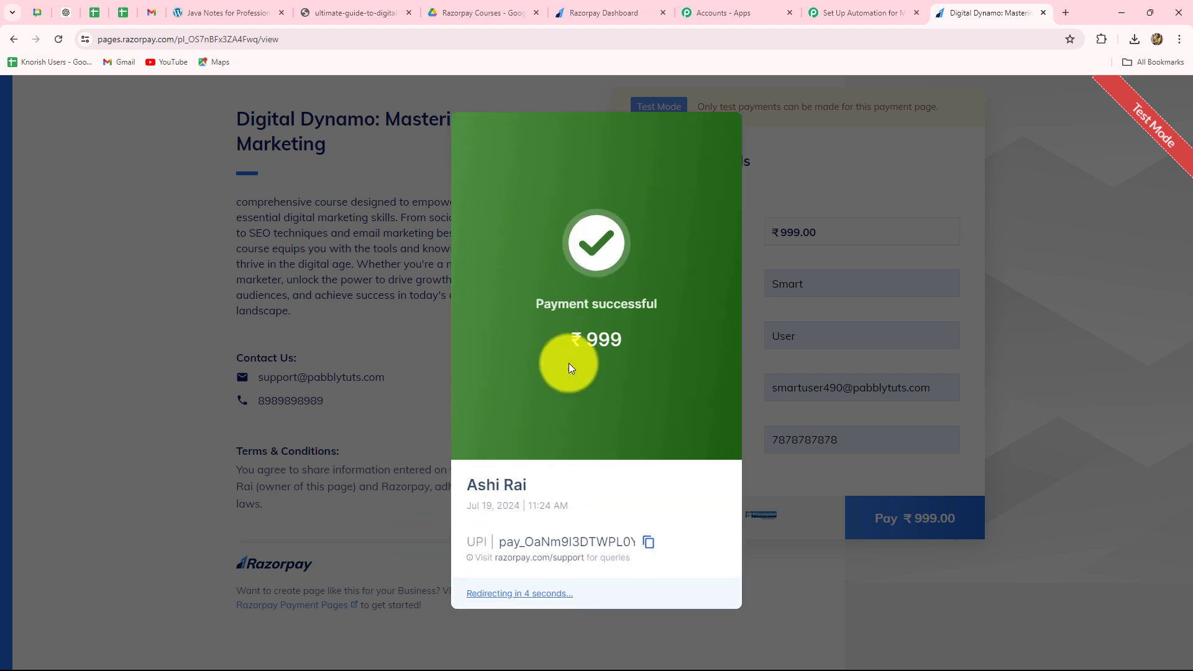
pyautogui.moveTo(572, 339); pyautogui.dragTo(619, 341)
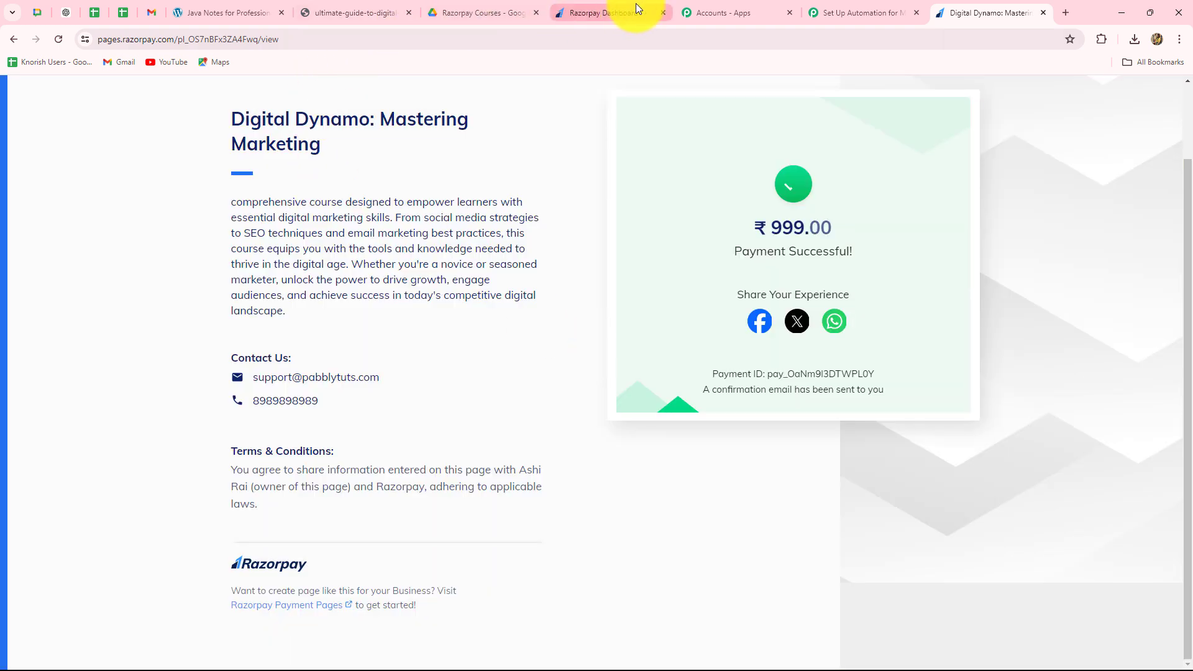
# - Switch to the Pabbly Connect workflow and review the captured Razorpay response's UPI ID, payment status, customer details and payment method
pyautogui.click(840, 8)
pyautogui.scroll(-5, 1080, 349)
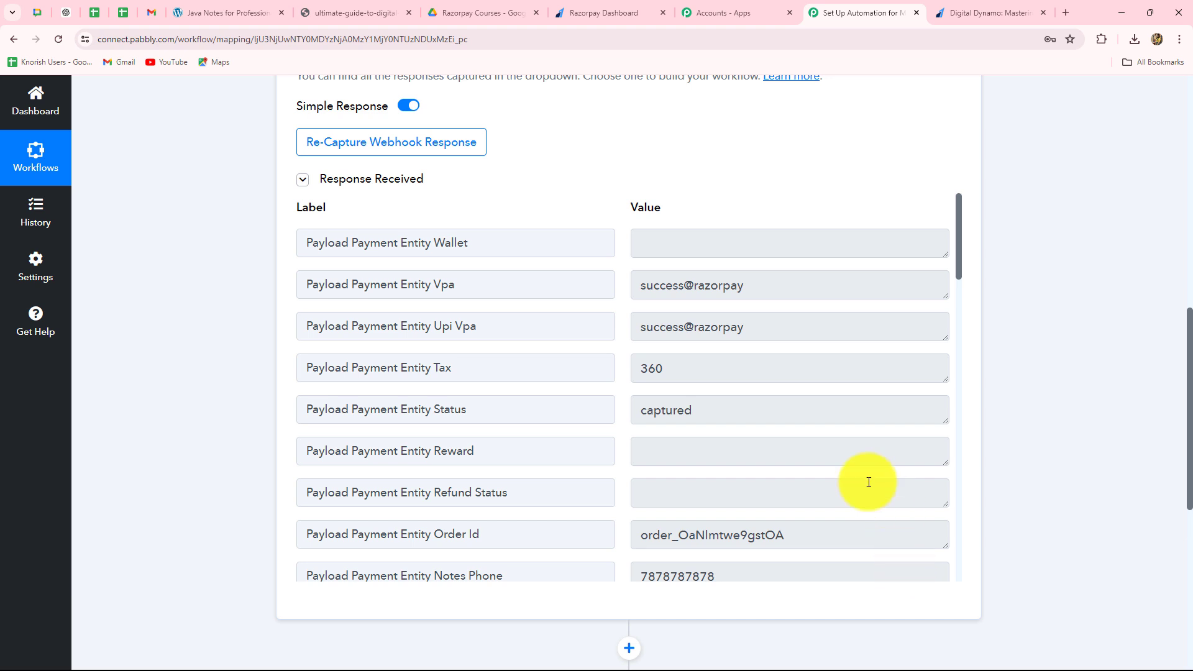
pyautogui.moveTo(772, 288); pyautogui.dragTo(652, 286)
pyautogui.moveTo(579, 287); pyautogui.dragTo(557, 288)
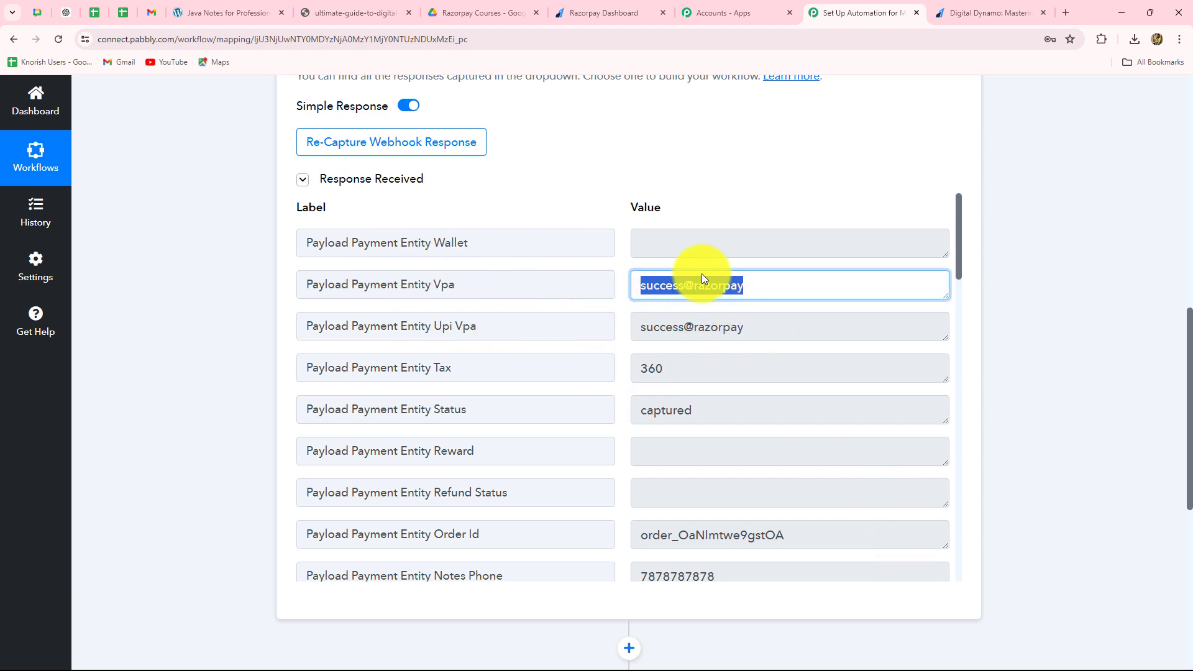
pyautogui.moveTo(708, 416); pyautogui.dragTo(567, 418)
pyautogui.scroll(-2, 684, 466)
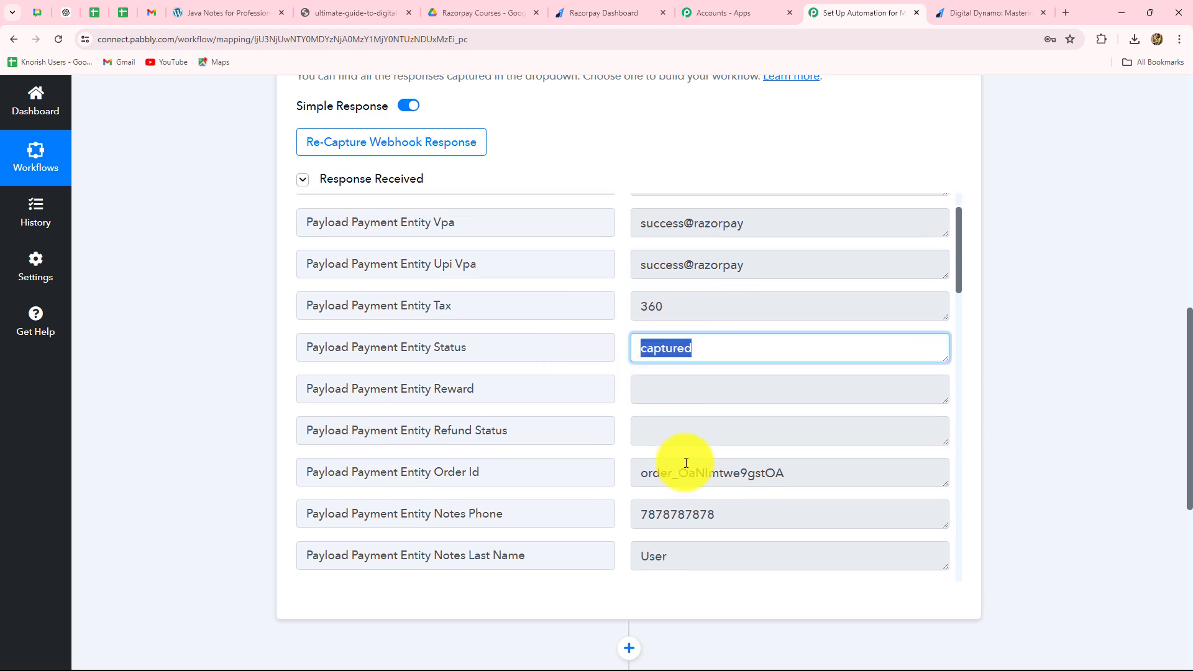
pyautogui.moveTo(772, 407); pyautogui.dragTo(569, 408)
pyautogui.moveTo(736, 460); pyautogui.dragTo(559, 464)
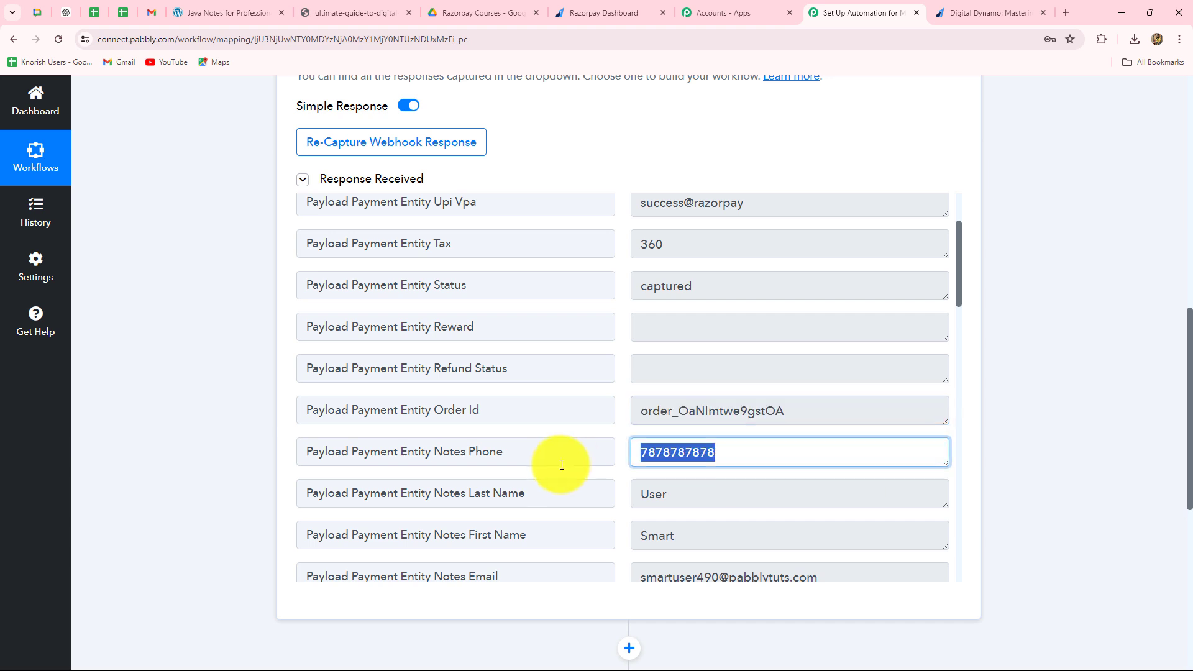
pyautogui.scroll(-3, 764, 477)
pyautogui.scroll(-1, 750, 444)
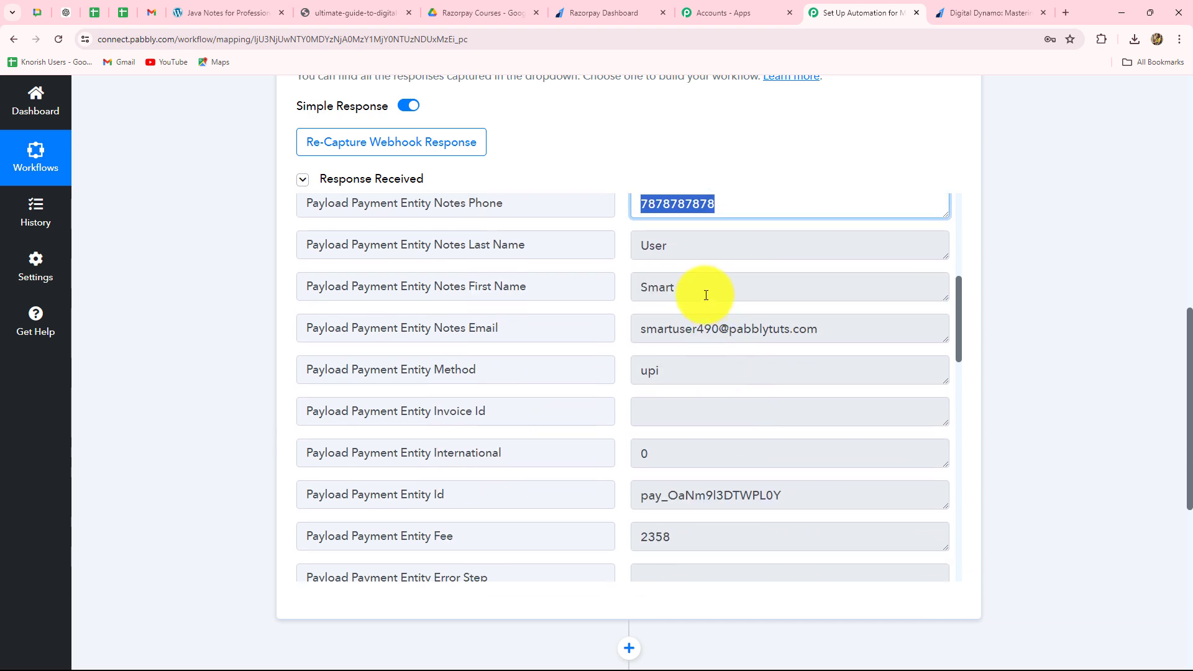
pyautogui.moveTo(683, 378); pyautogui.dragTo(607, 375)
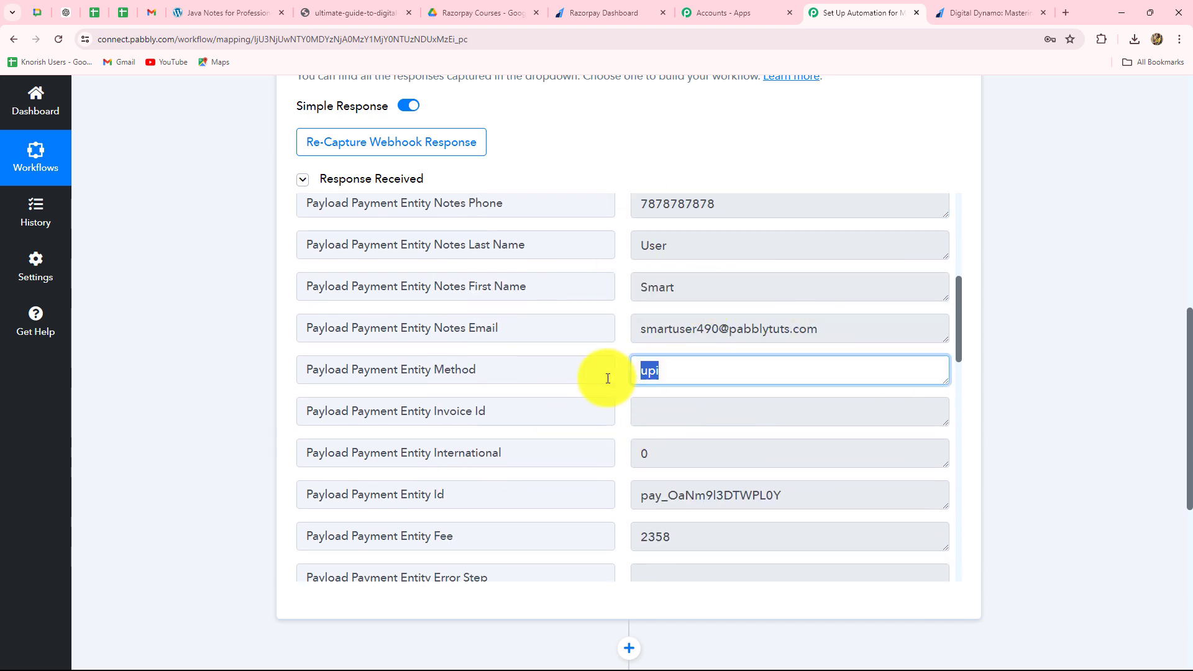
pyautogui.scroll(-3, 793, 354)
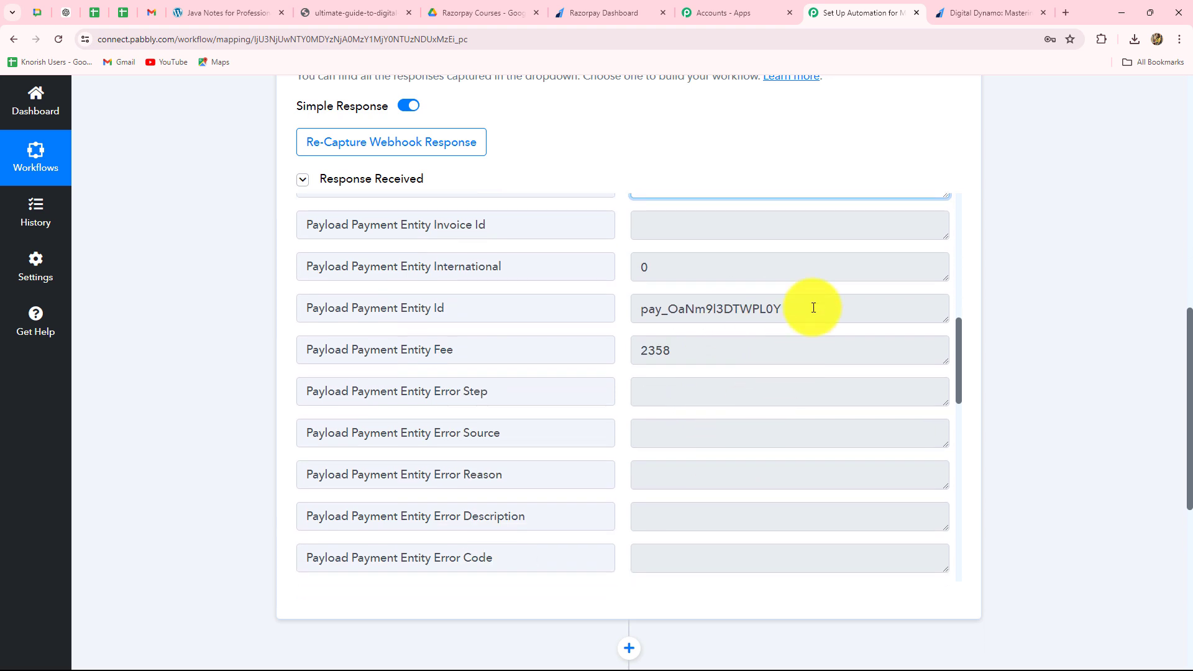
# - Examine the response's payment ID, fee and currency, and compare its base amount with the amount paid on the Digital Dynamo page
pyautogui.moveTo(812, 307); pyautogui.dragTo(591, 333)
pyautogui.moveTo(706, 348); pyautogui.dragTo(573, 399)
pyautogui.scroll(-8, 632, 426)
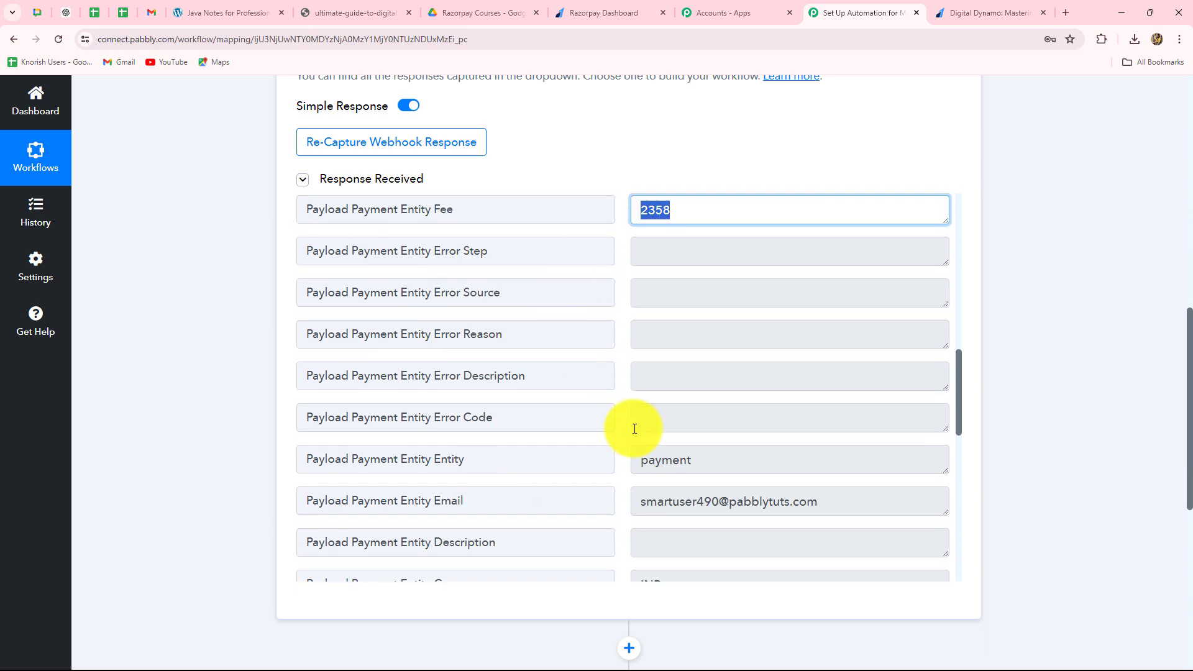
pyautogui.scroll(3, 675, 329)
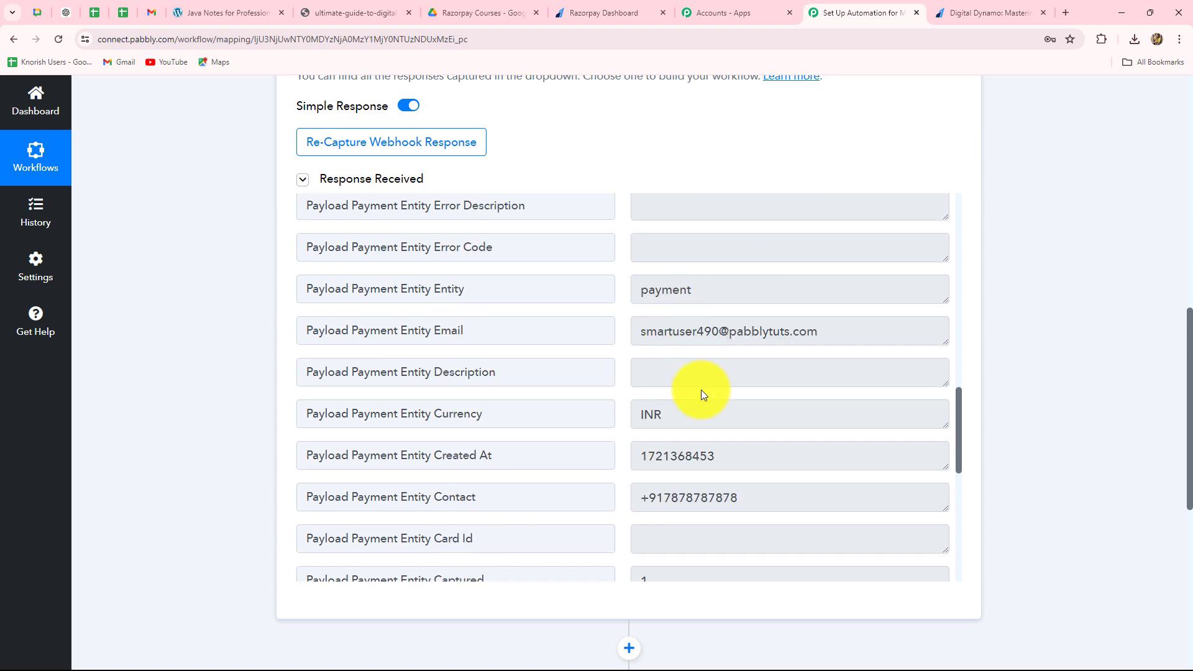
pyautogui.moveTo(684, 413); pyautogui.dragTo(636, 349)
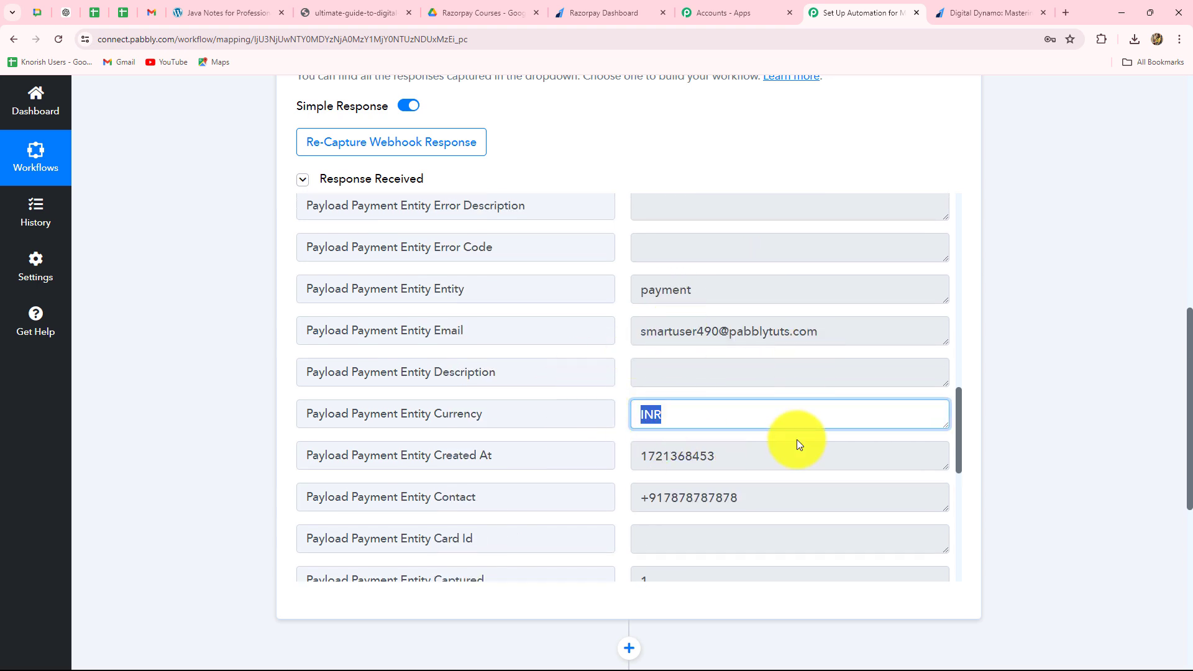
pyautogui.scroll(-6, 796, 443)
pyautogui.moveTo(715, 251); pyautogui.dragTo(587, 244)
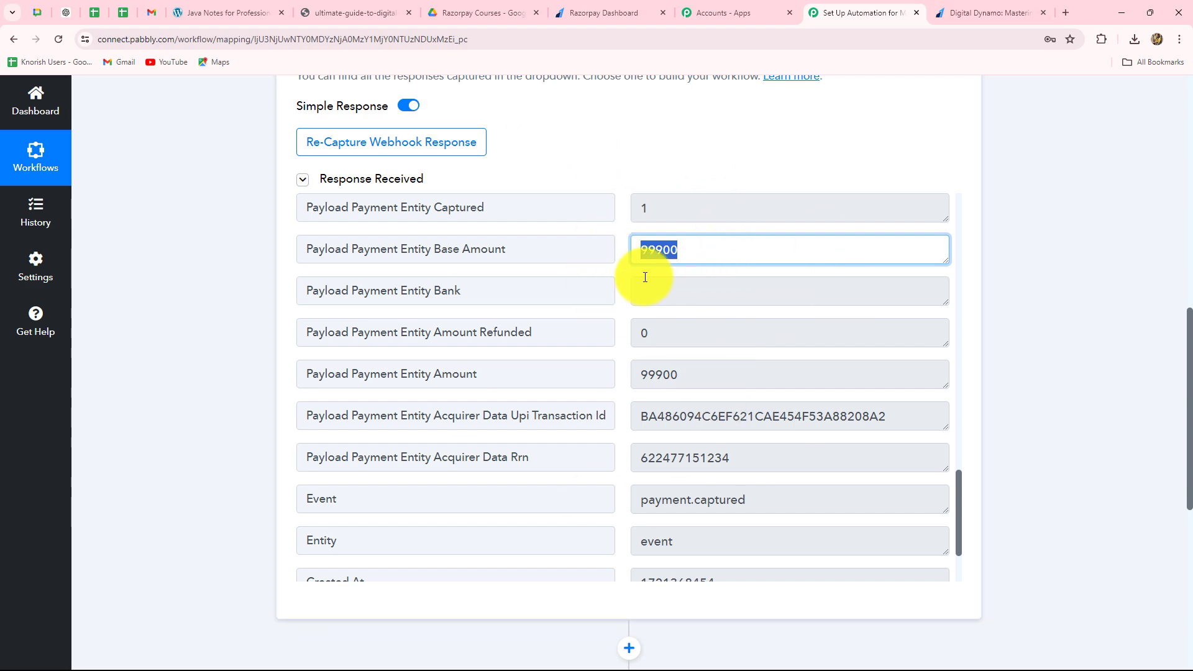
pyautogui.click(687, 257)
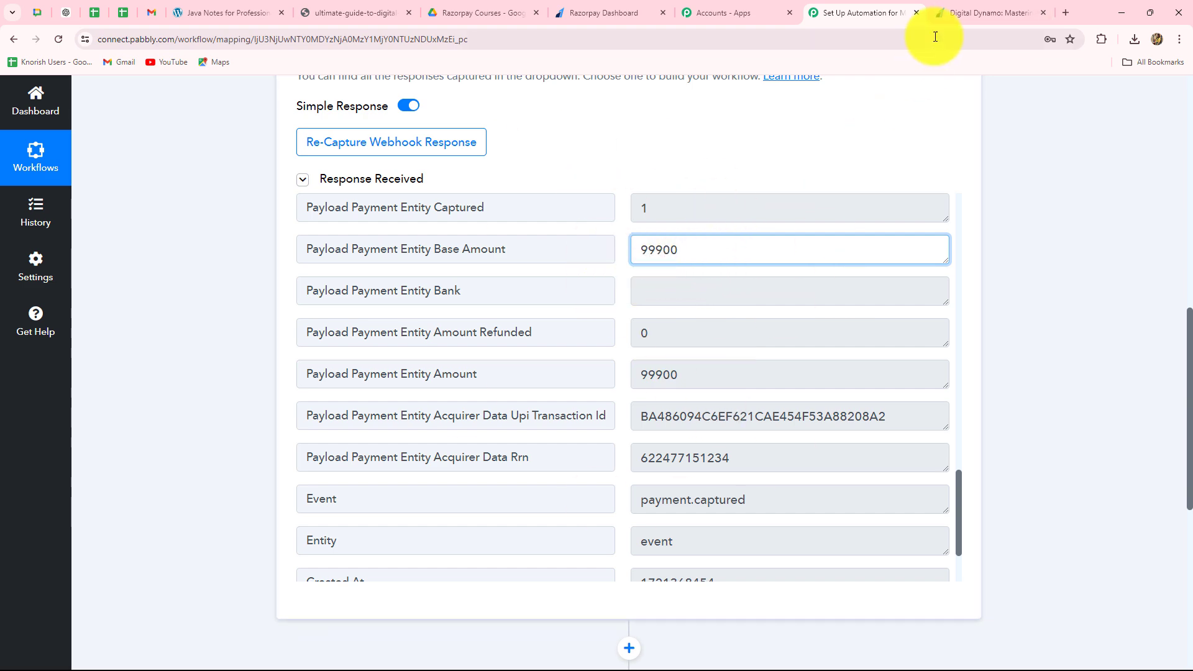
pyautogui.click(950, 12)
pyautogui.moveTo(775, 240); pyautogui.dragTo(805, 240)
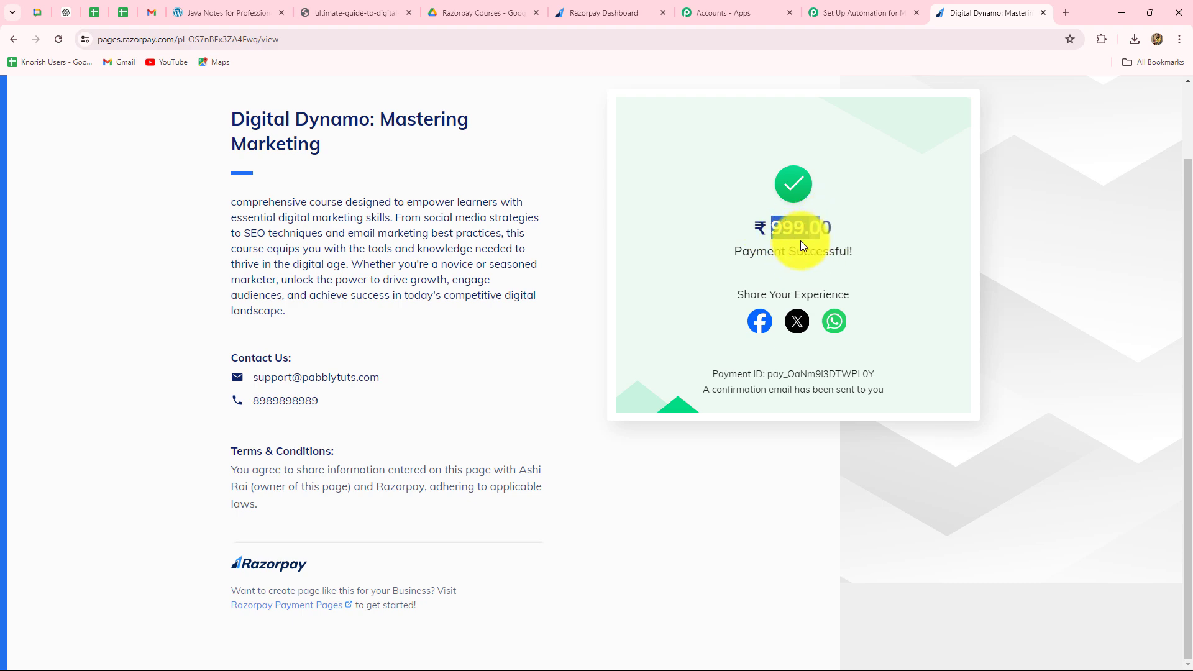
pyautogui.click(815, 15)
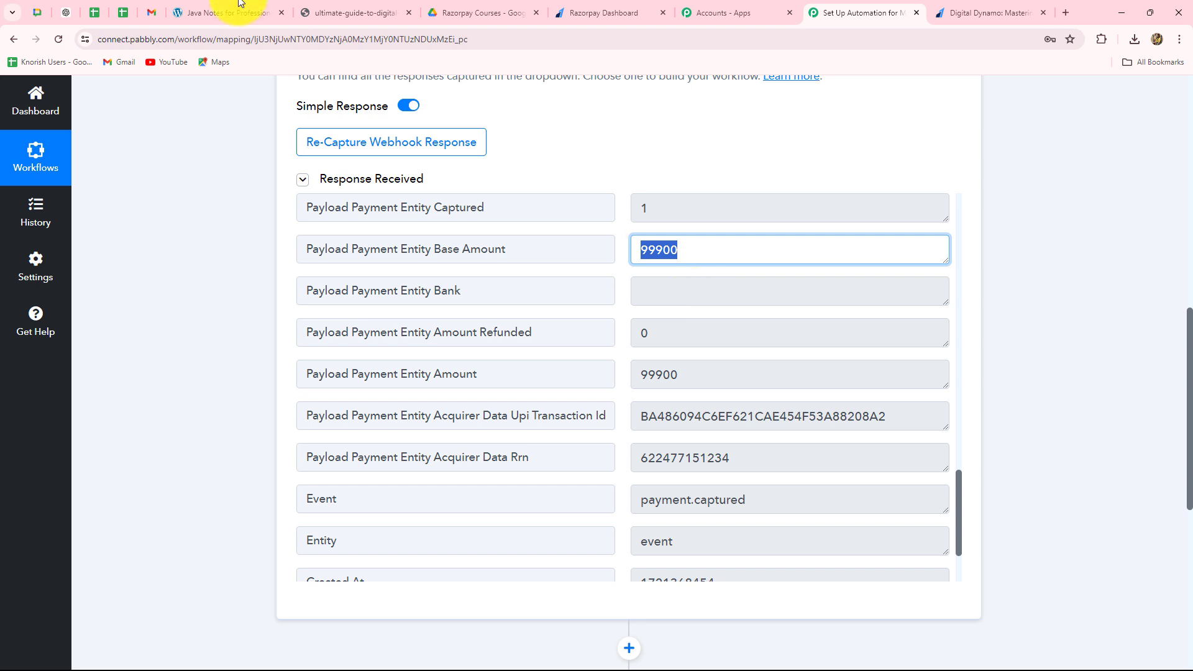
# - Review the remaining response fields, including the payment entity amount, and look at the Java Notes for Professionals PDF
pyautogui.scroll(-1, 840, 497)
pyautogui.scroll(-2, 807, 539)
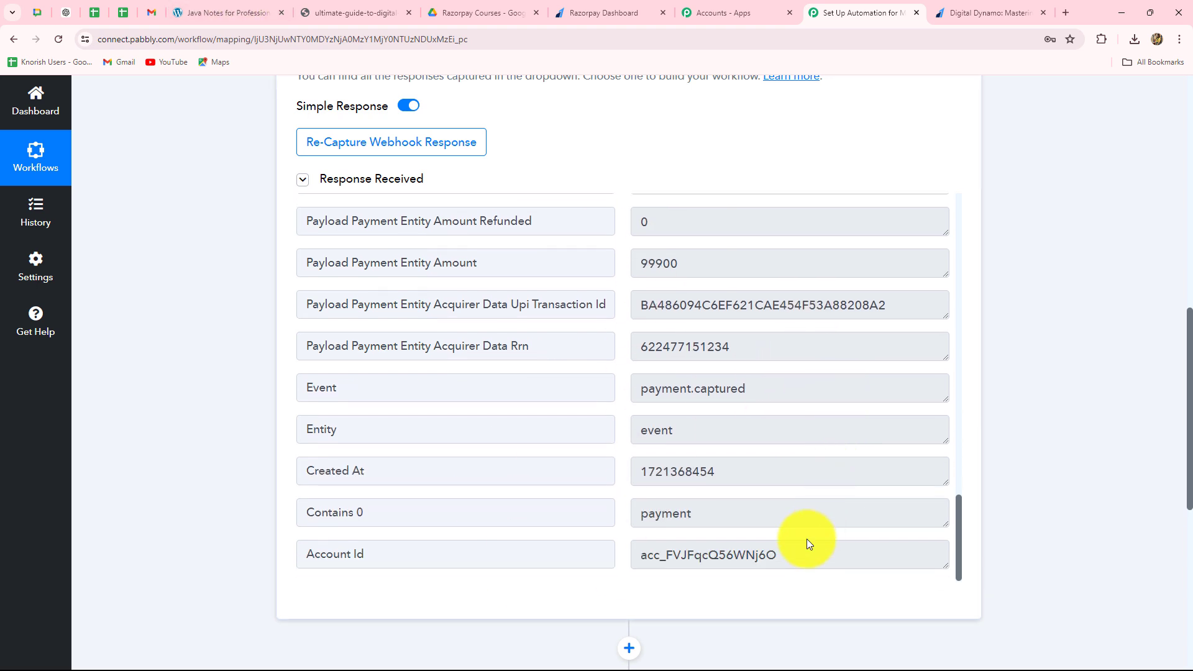
pyautogui.scroll(5, 806, 539)
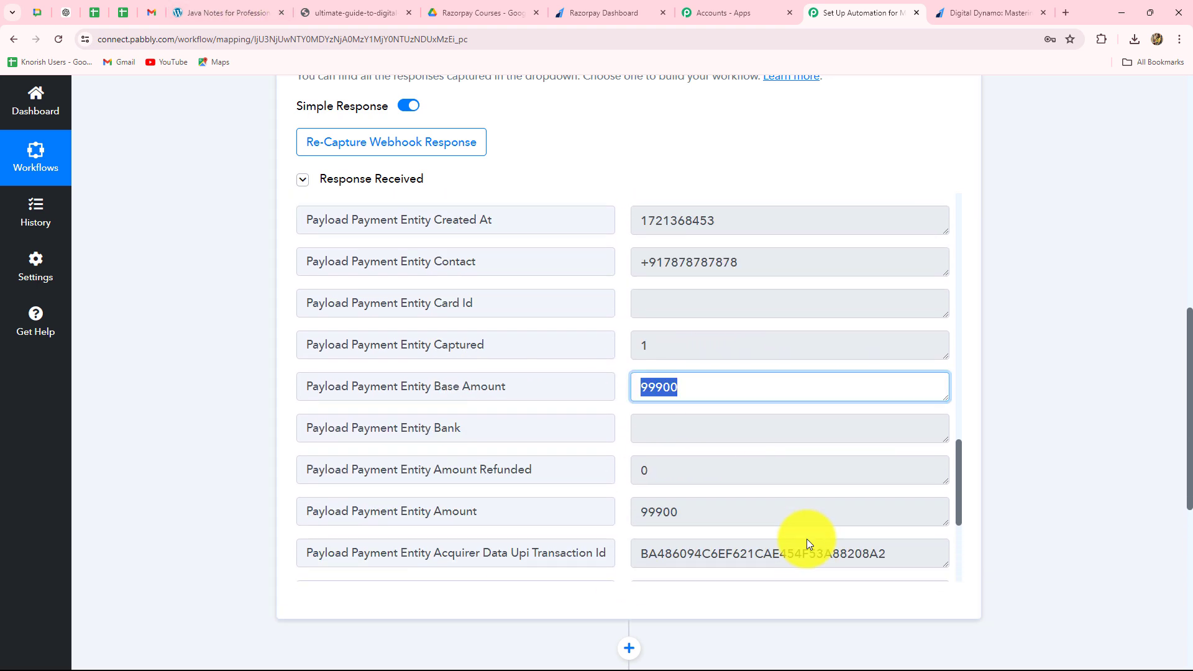
pyautogui.scroll(-4, 753, 479)
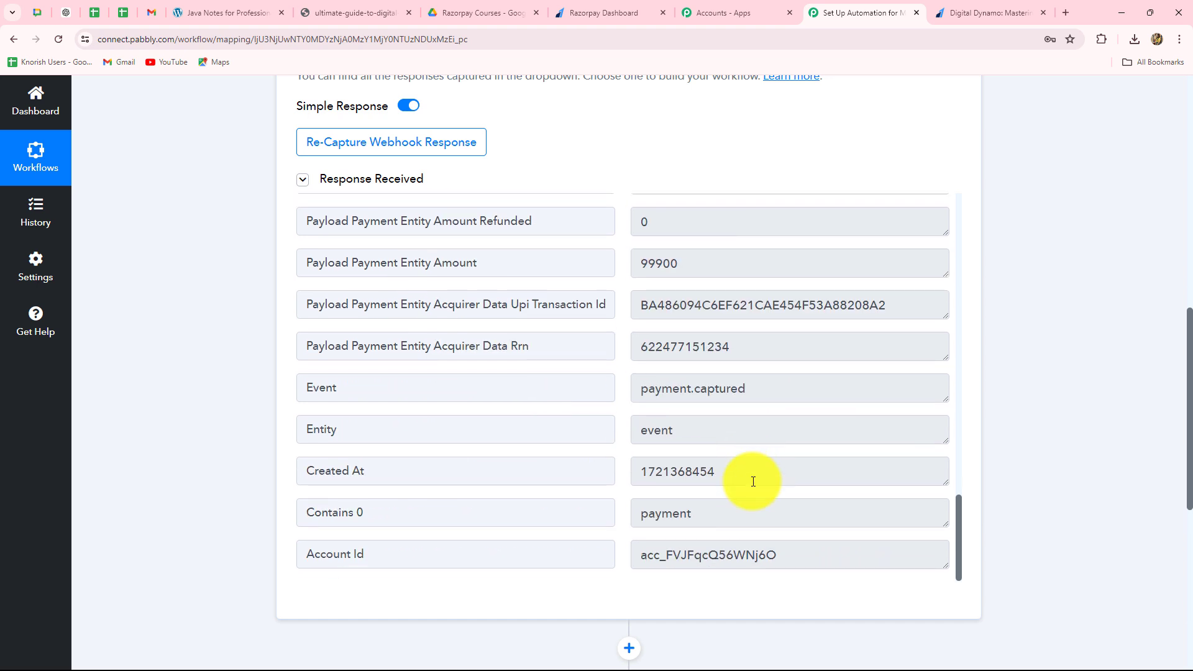
pyautogui.scroll(4, 753, 482)
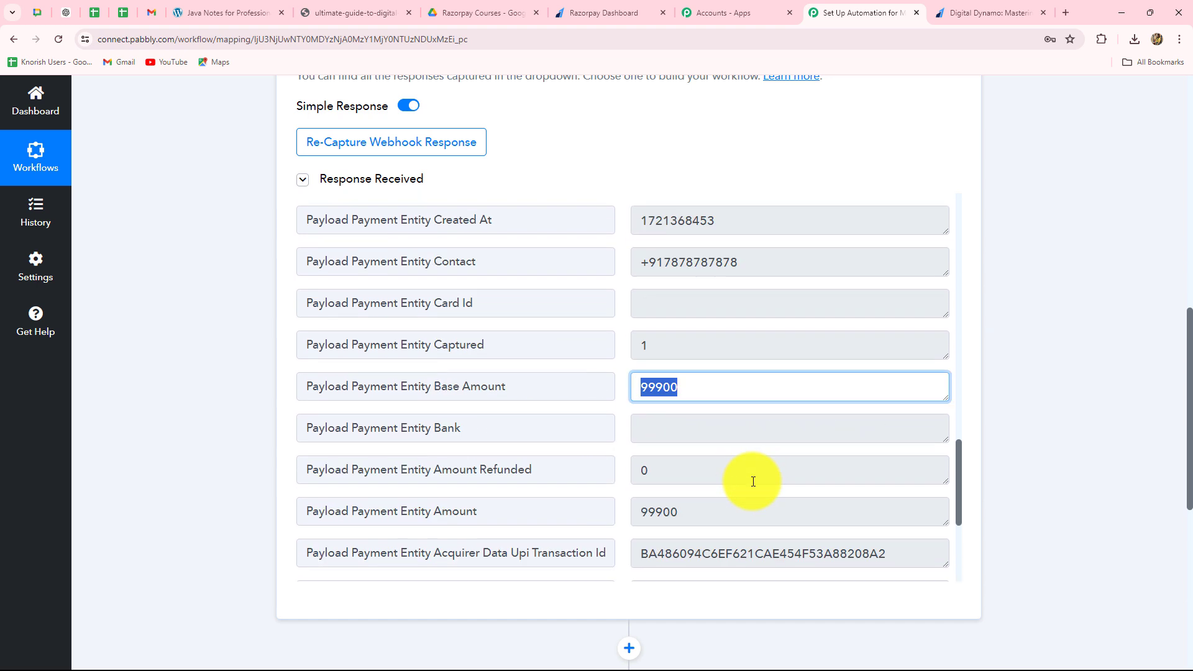
pyautogui.click(714, 430)
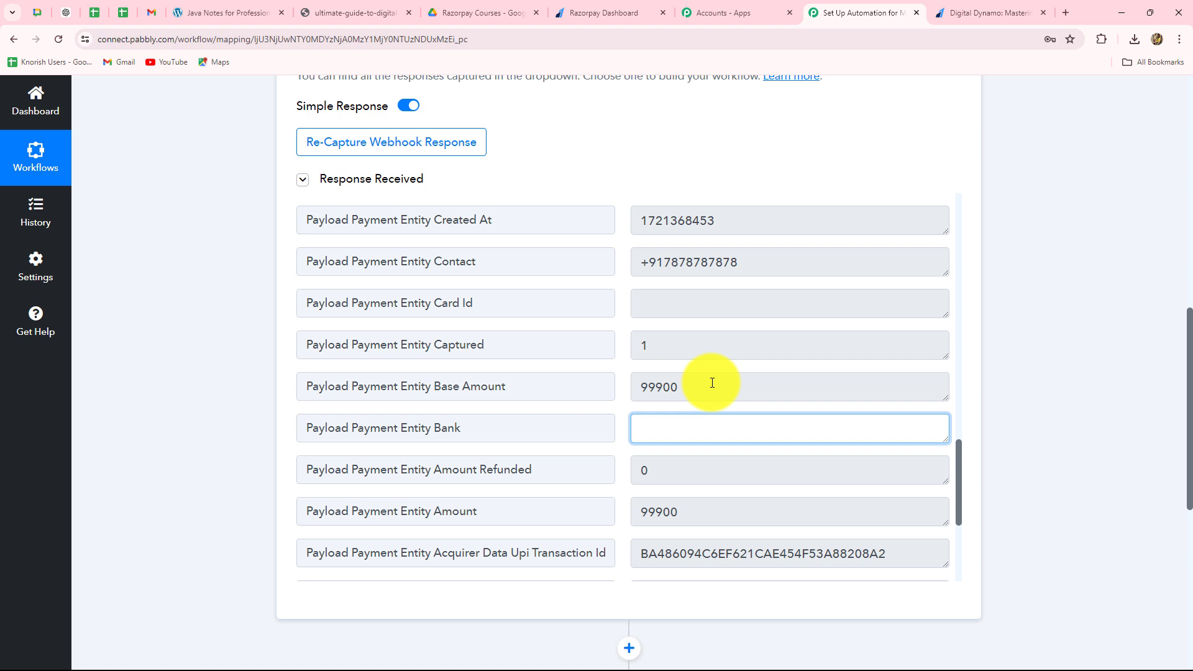
pyautogui.click(225, 8)
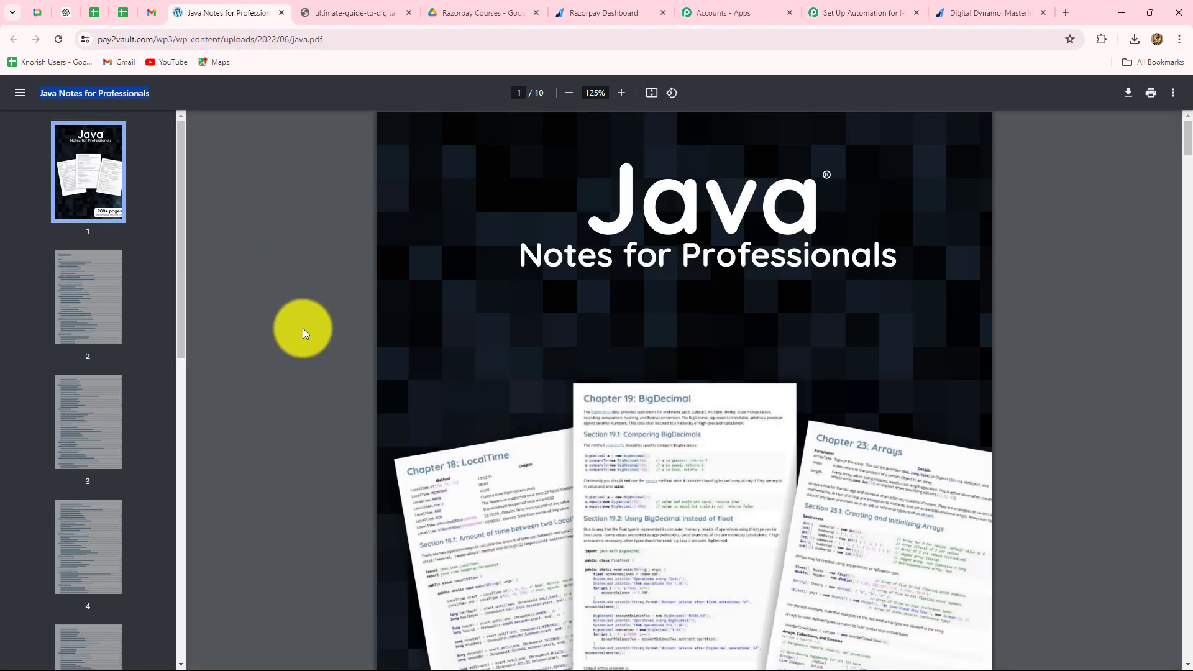
pyautogui.click(868, 11)
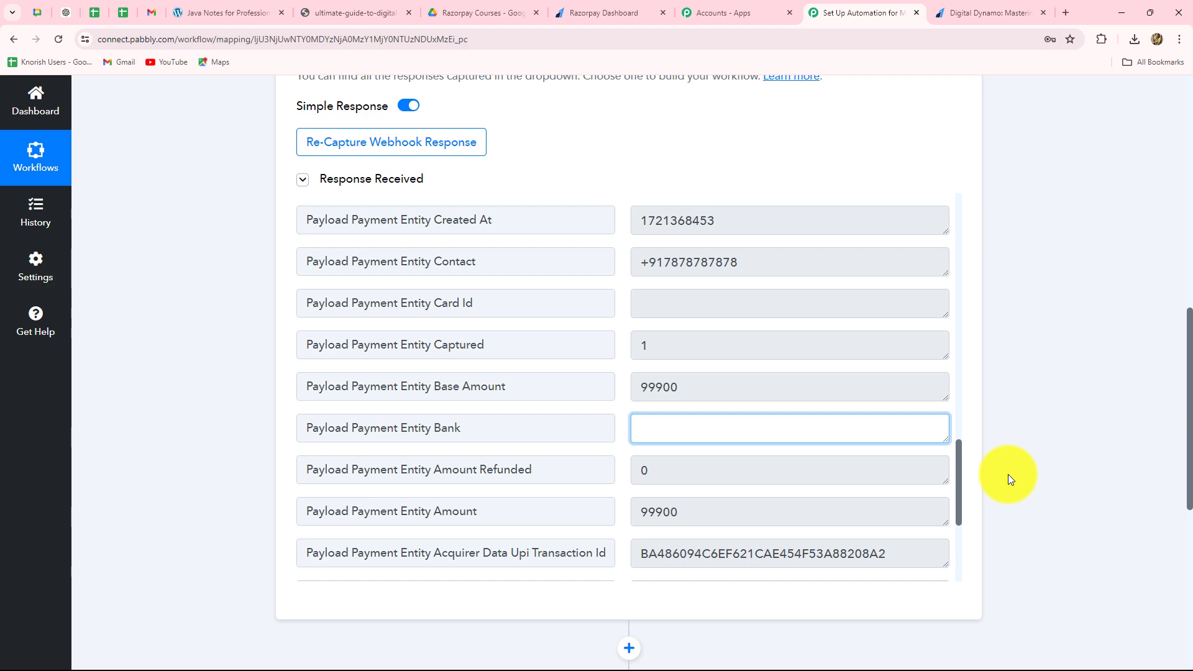
pyautogui.scroll(-7, 1056, 199)
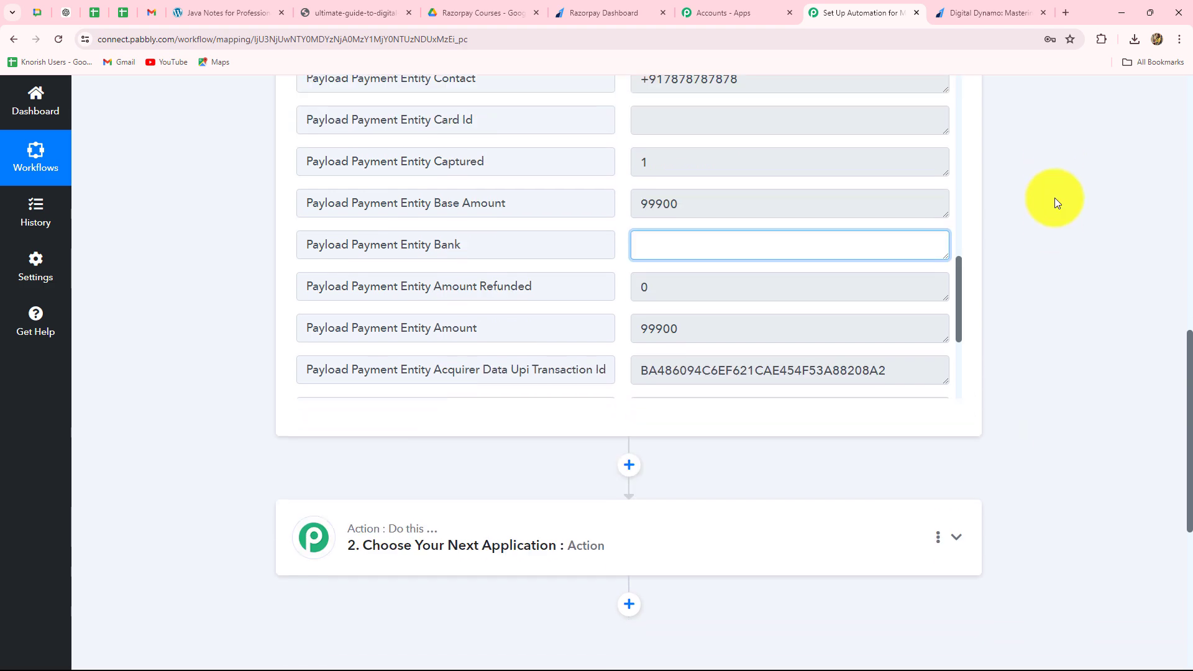
pyautogui.scroll(3, 673, 170)
pyautogui.doubleClick(674, 269)
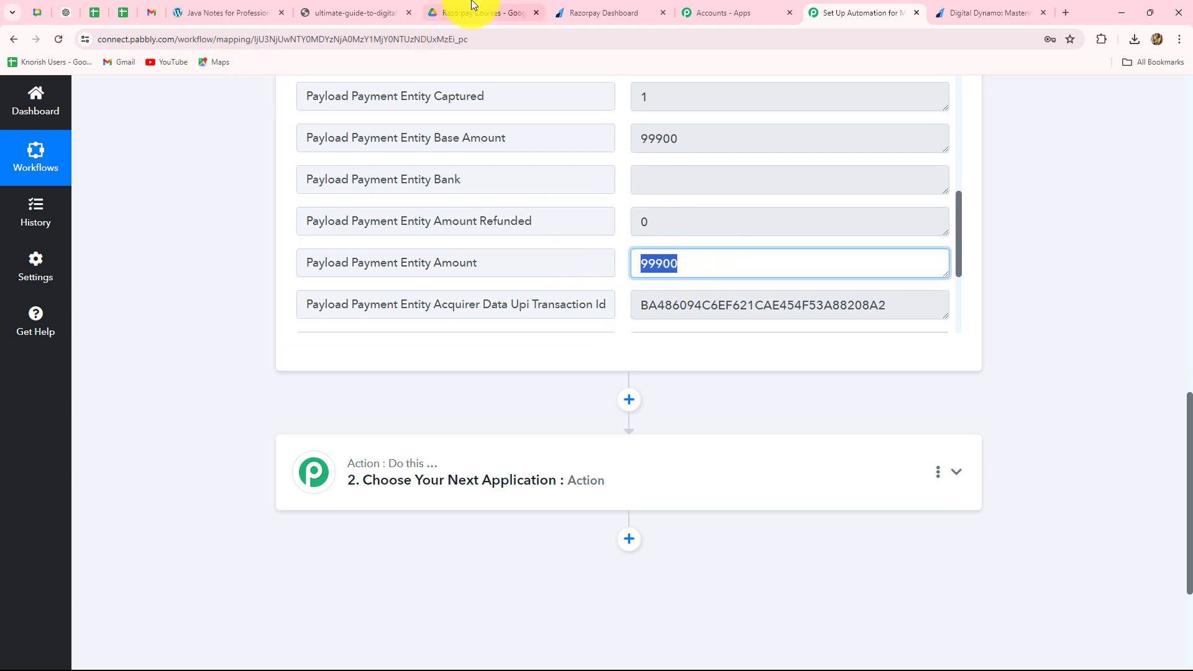
# - Open the Java Notes For Professionals payment page in a new tab using its copied Razorpay URL, and compare its price with the Digital Dynamo payment
pyautogui.click(599, 11)
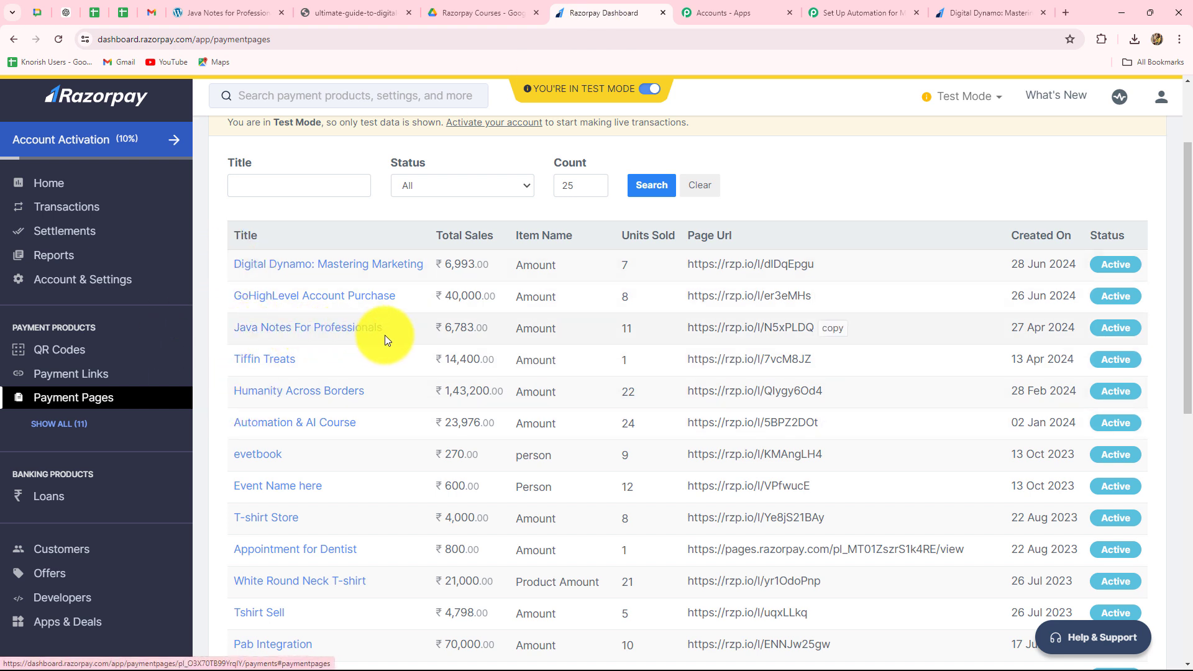
pyautogui.click(833, 328)
pyautogui.click(1071, 10)
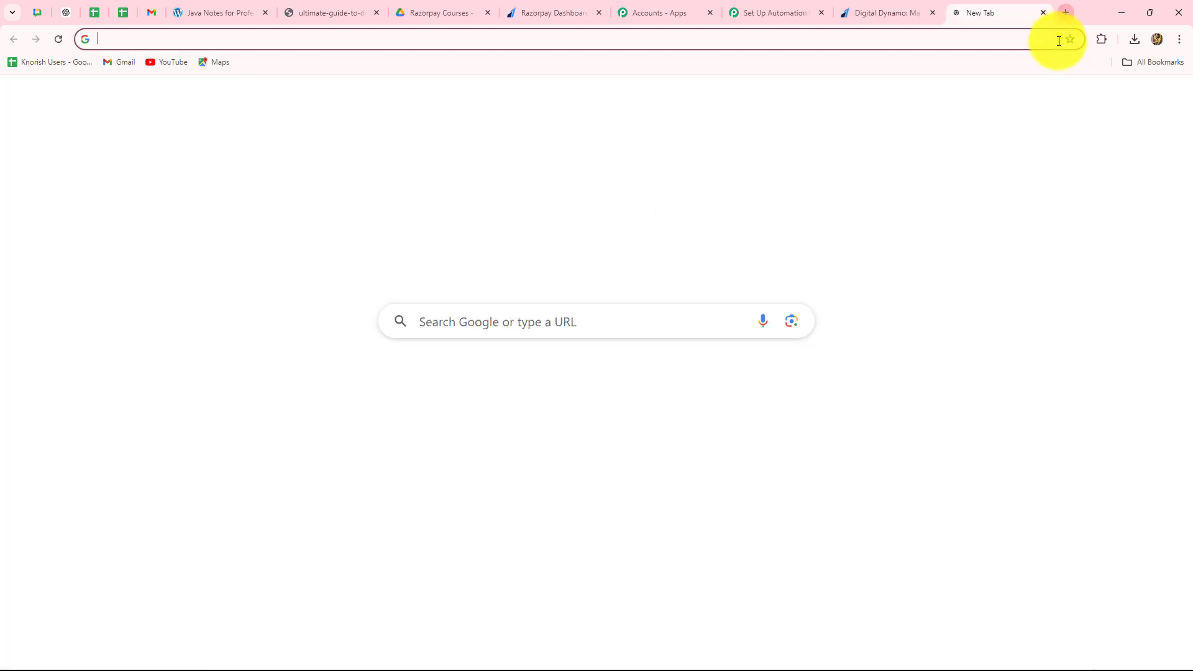
pyautogui.hotkey('ctrl', 'v')
pyautogui.press('Return')
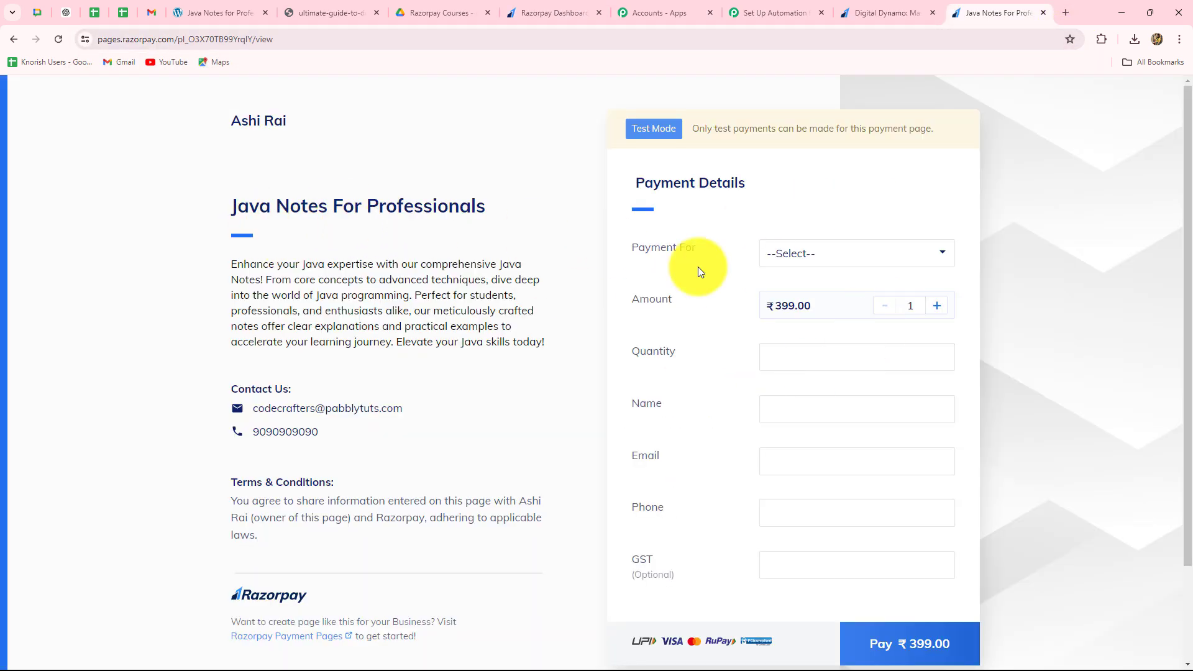
pyautogui.click(878, 8)
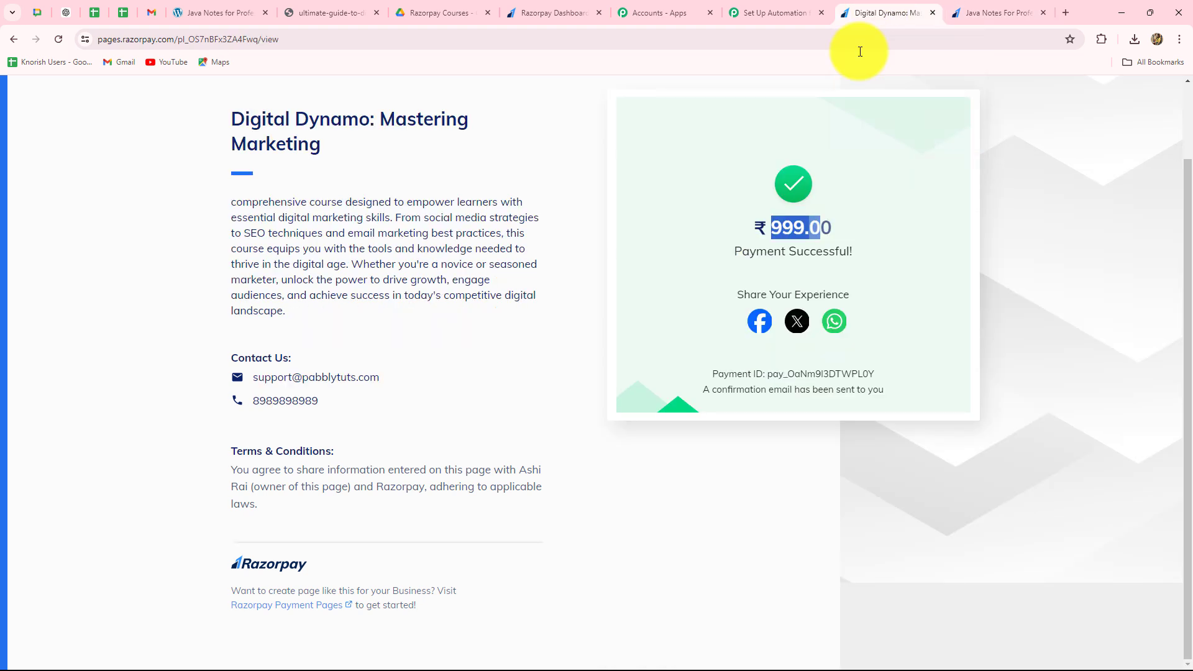
pyautogui.click(713, 267)
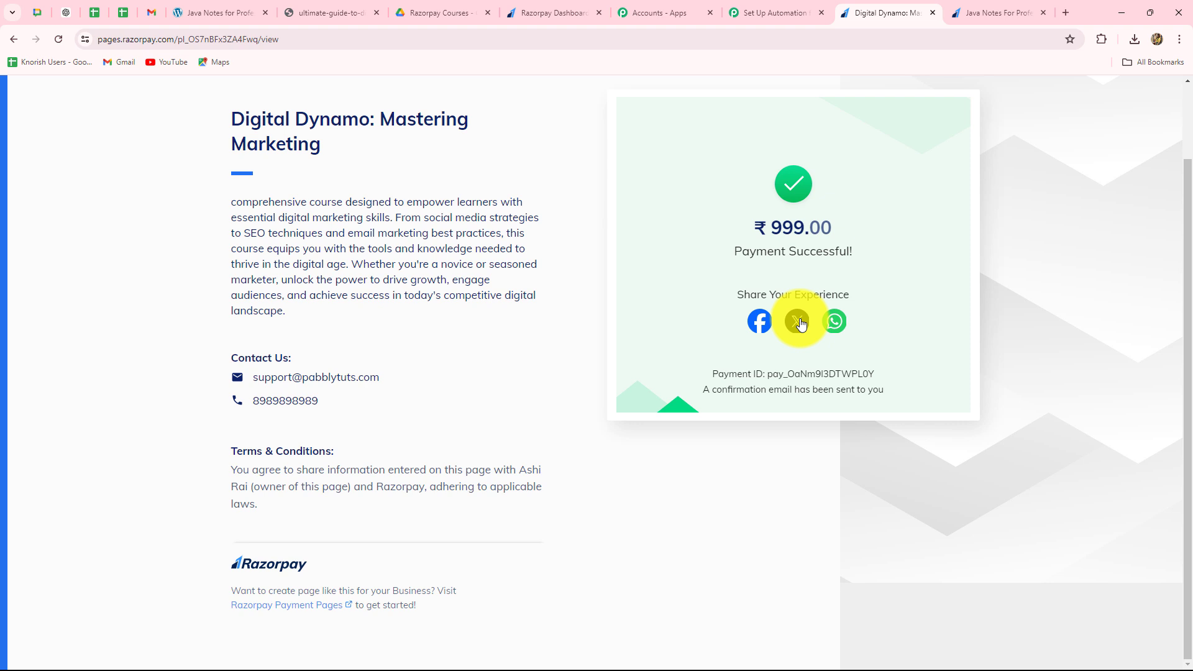
# - Set the Pabbly Connect workflow's action to Router (Pabbly) with the Conditionally Run event, connect it and check its routes
pyautogui.click(766, 9)
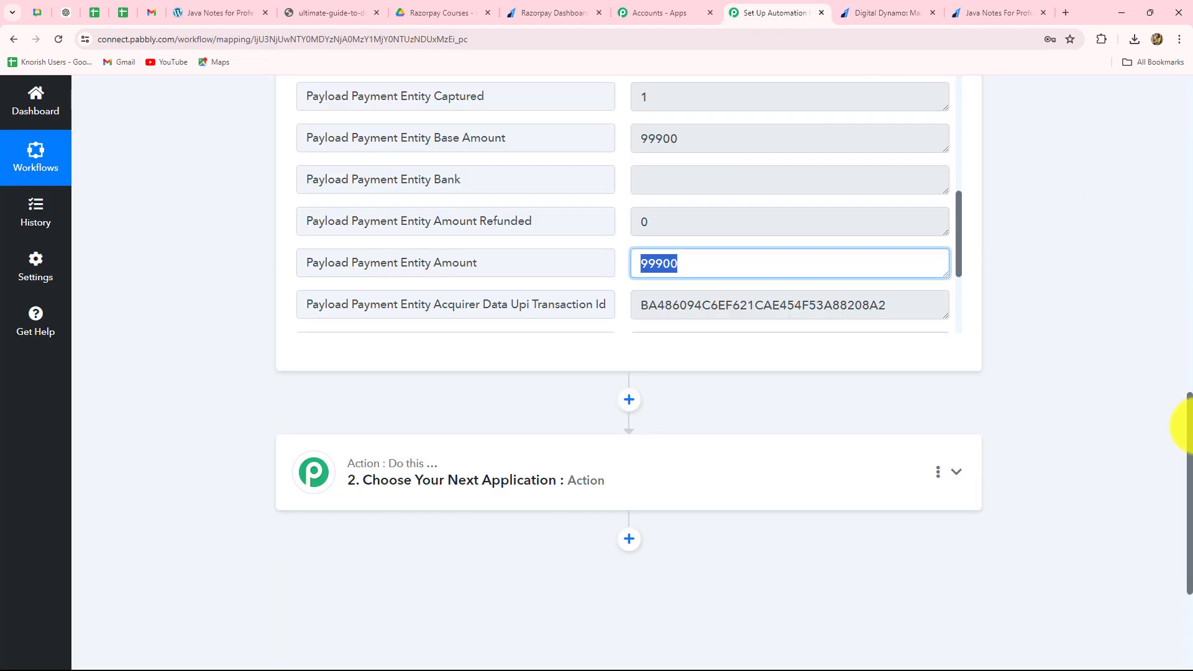
pyautogui.scroll(-3, 1168, 426)
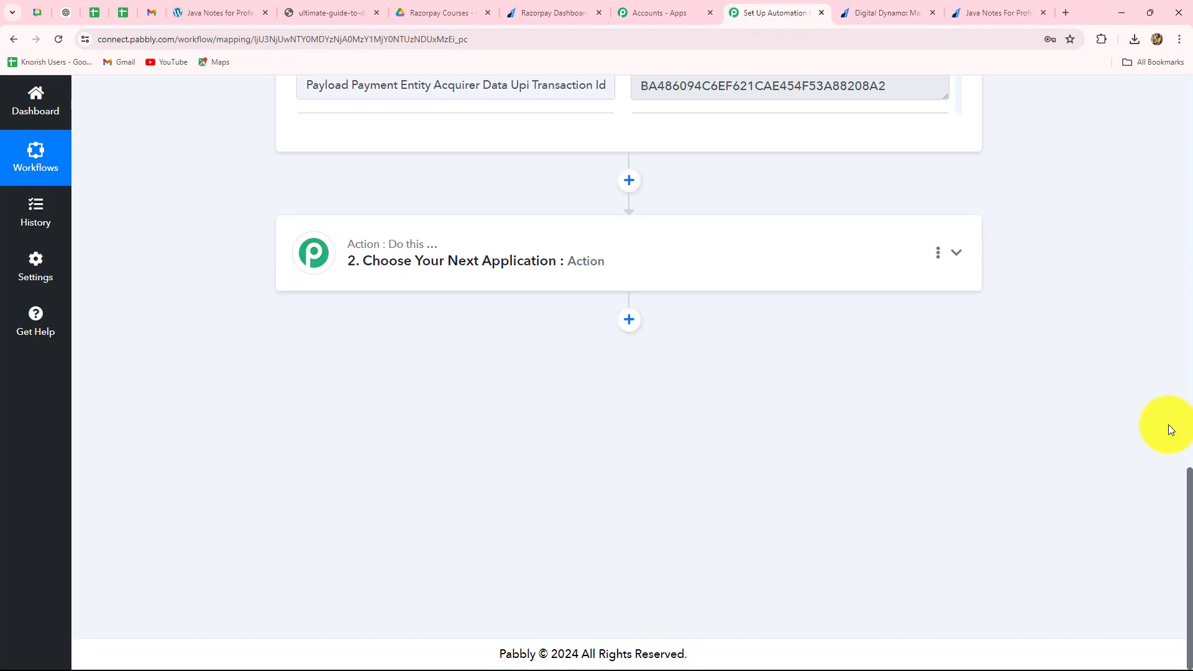
pyautogui.click(408, 264)
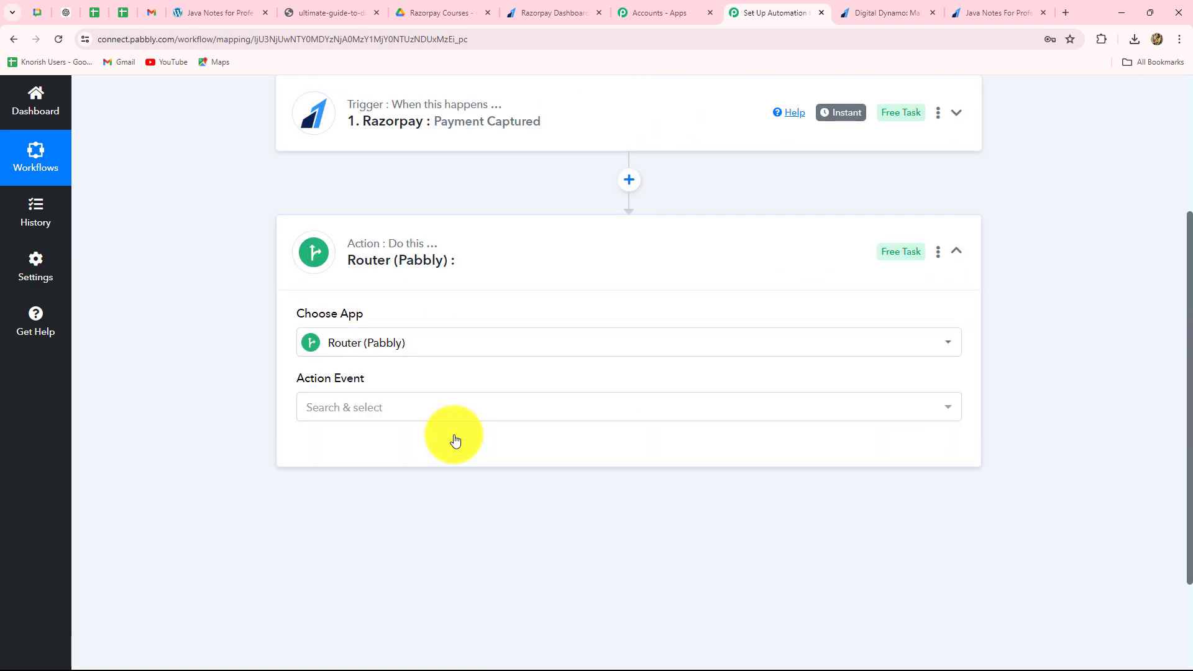
pyautogui.click(348, 407)
pyautogui.click(344, 484)
pyautogui.click(365, 448)
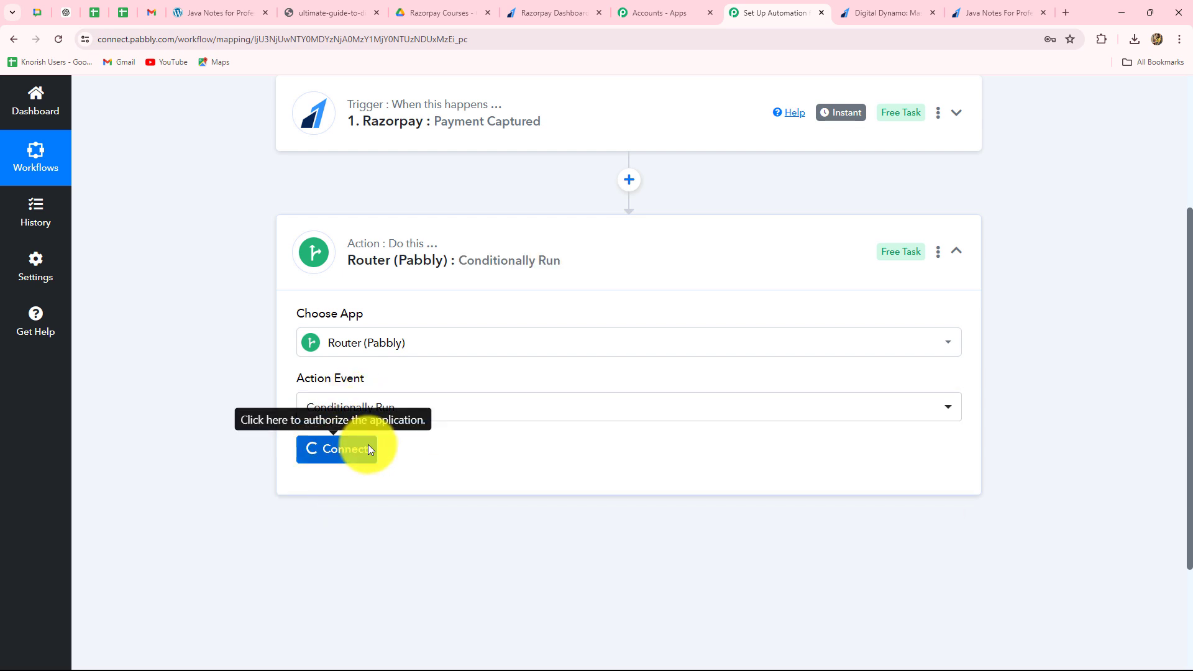
pyautogui.scroll(-4, 441, 345)
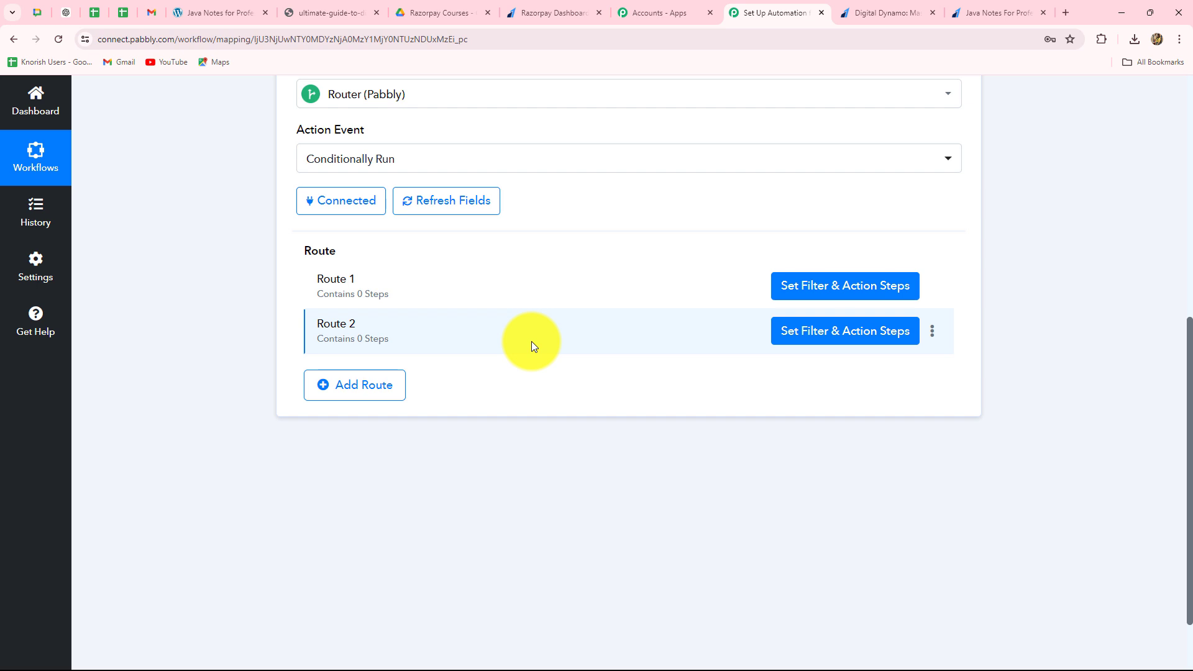
pyautogui.scroll(-2, 553, 379)
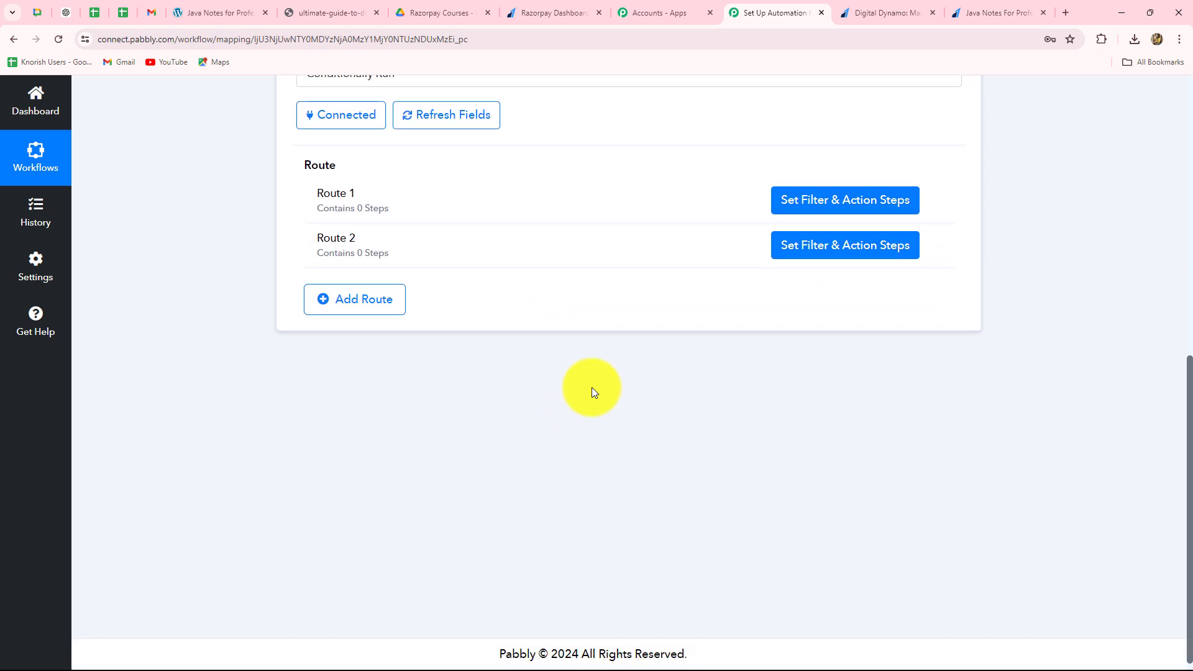
pyautogui.scroll(2, 607, 502)
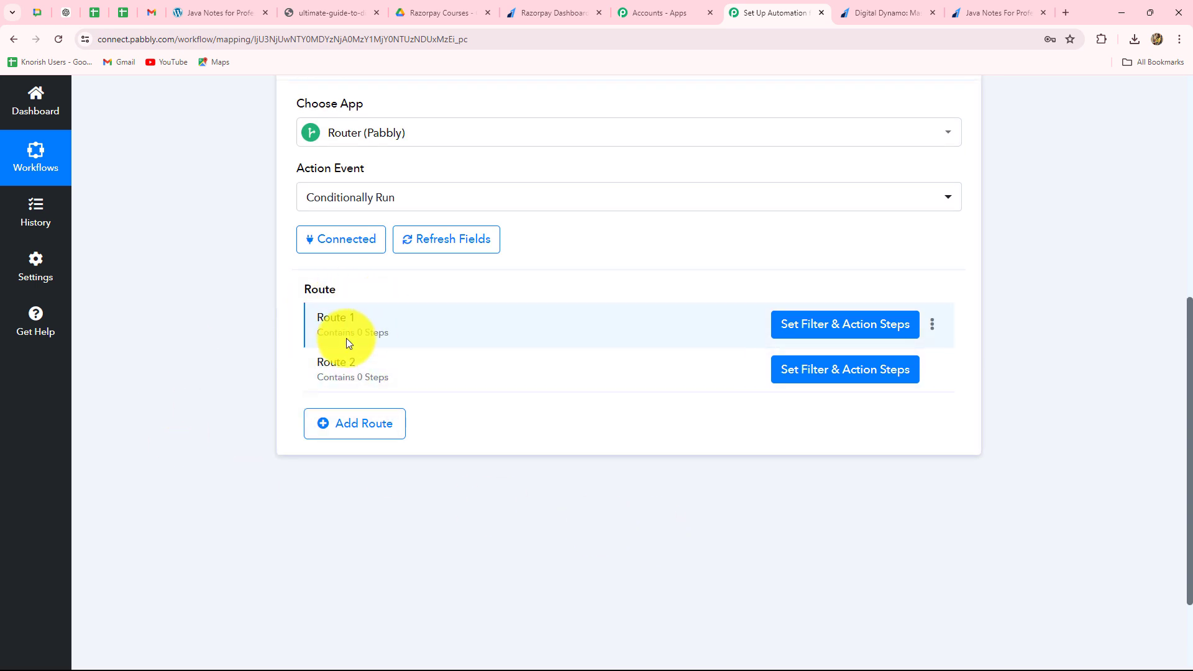
# - Open the filter and action steps of Route 1, and check the course name and amount paid on the Digital Dynamo page
pyautogui.scroll(1, 617, 523)
pyautogui.scroll(-1, 617, 523)
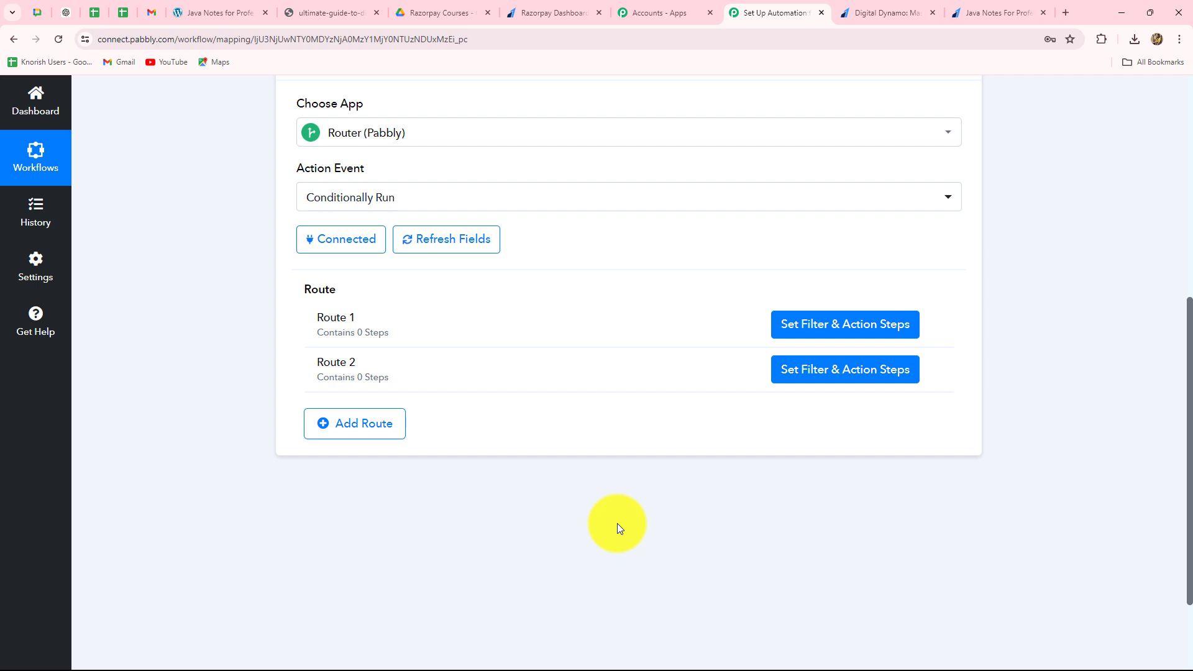
pyautogui.scroll(1, 617, 523)
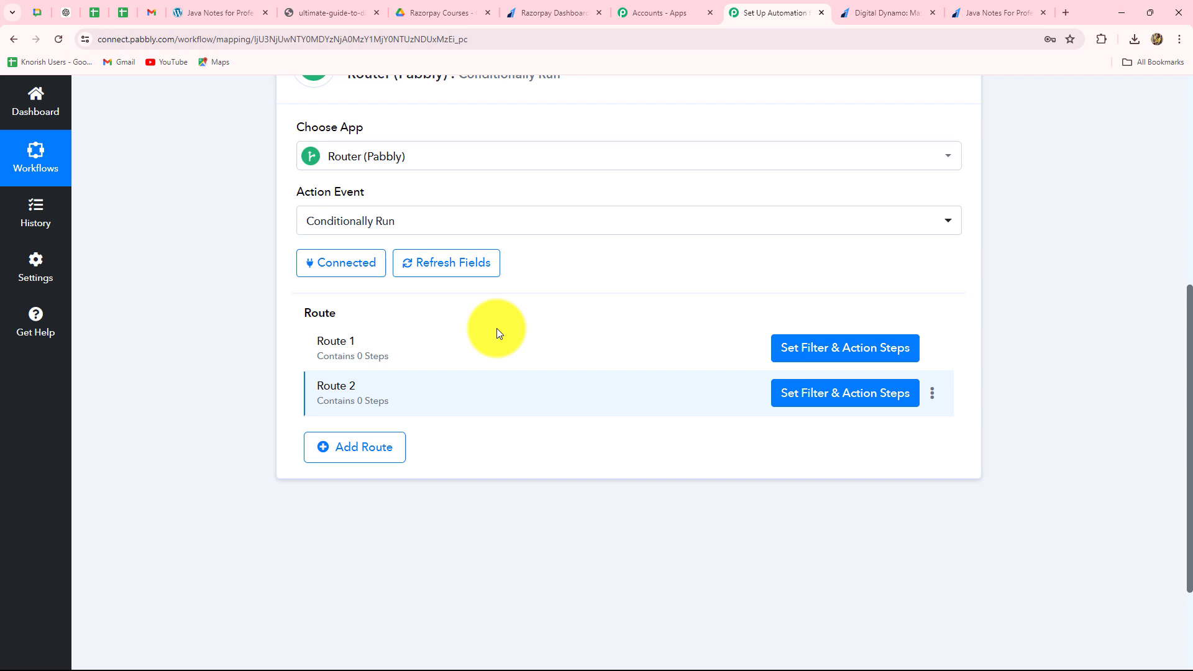
pyautogui.click(815, 353)
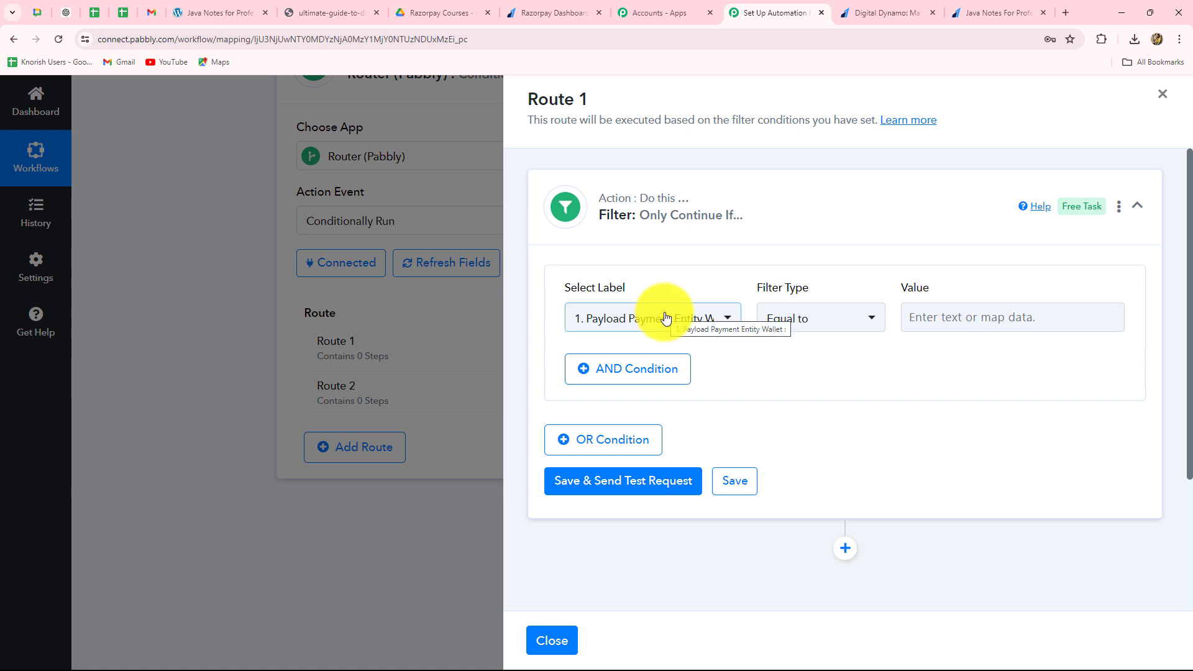
pyautogui.click(865, 16)
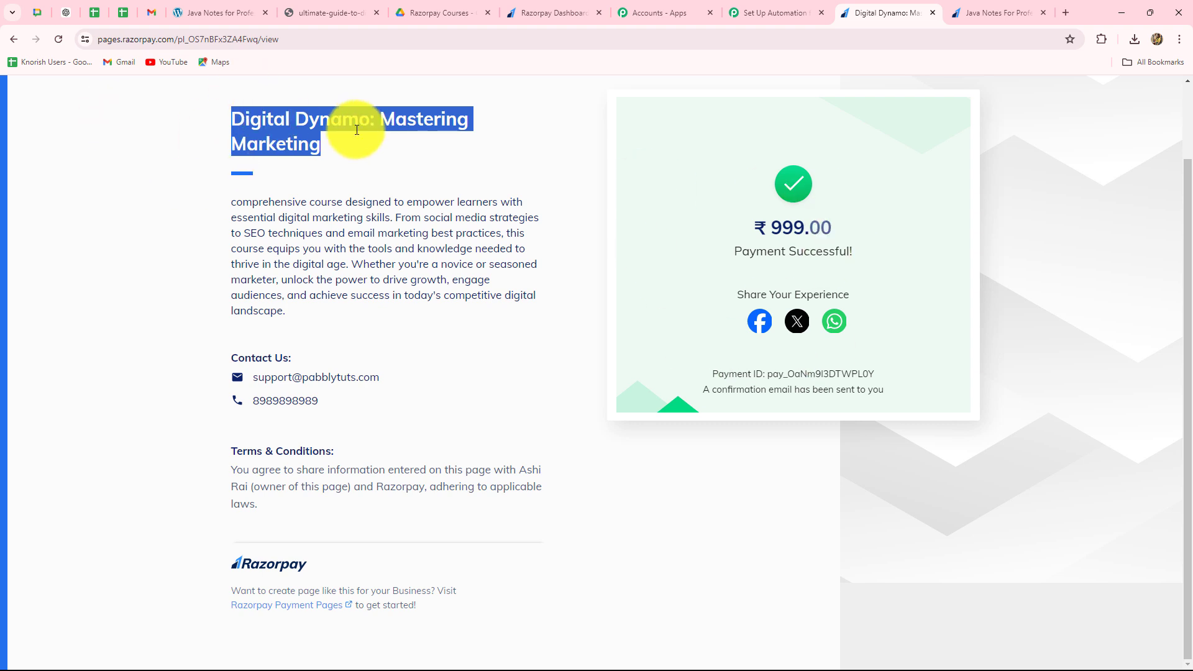
pyautogui.click(776, 12)
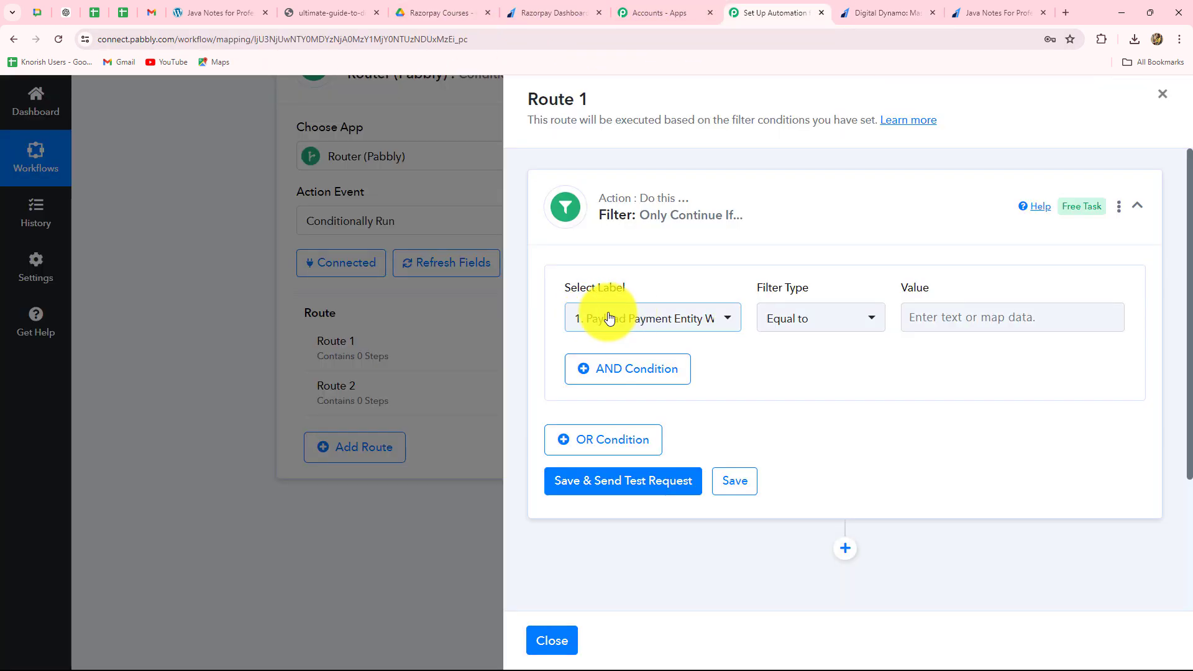
# - Set the label of Route 1's filter condition to Payload Payment Entity Base Amount
pyautogui.click(648, 318)
pyautogui.scroll(-6, 668, 515)
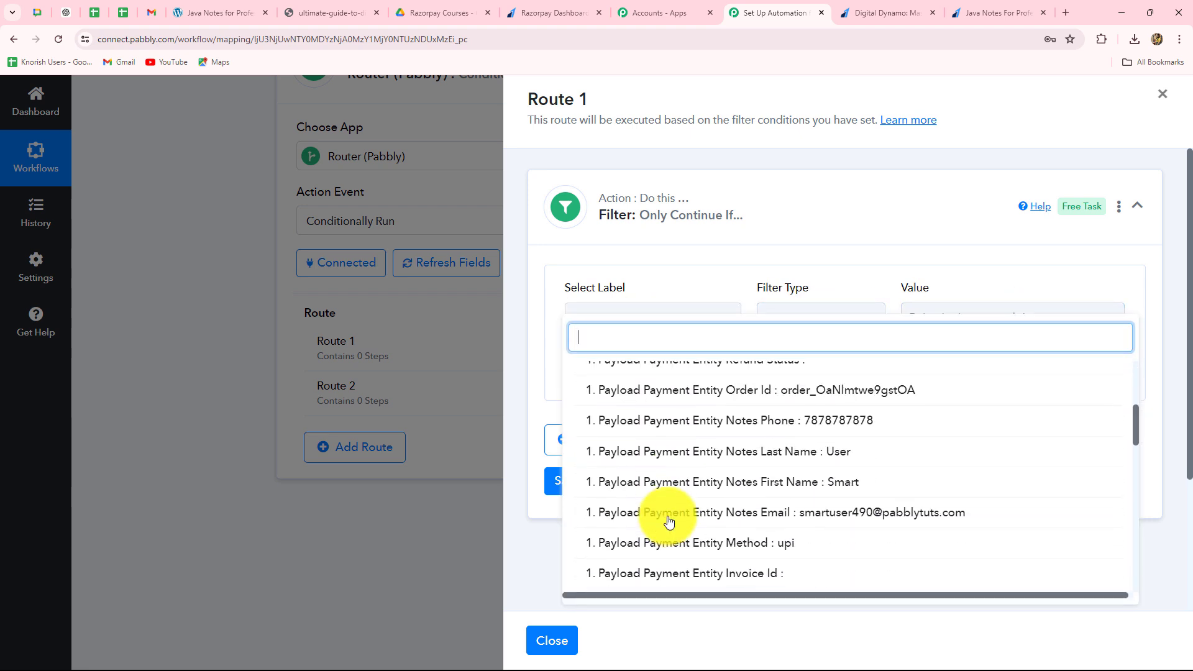
pyautogui.scroll(-7, 669, 520)
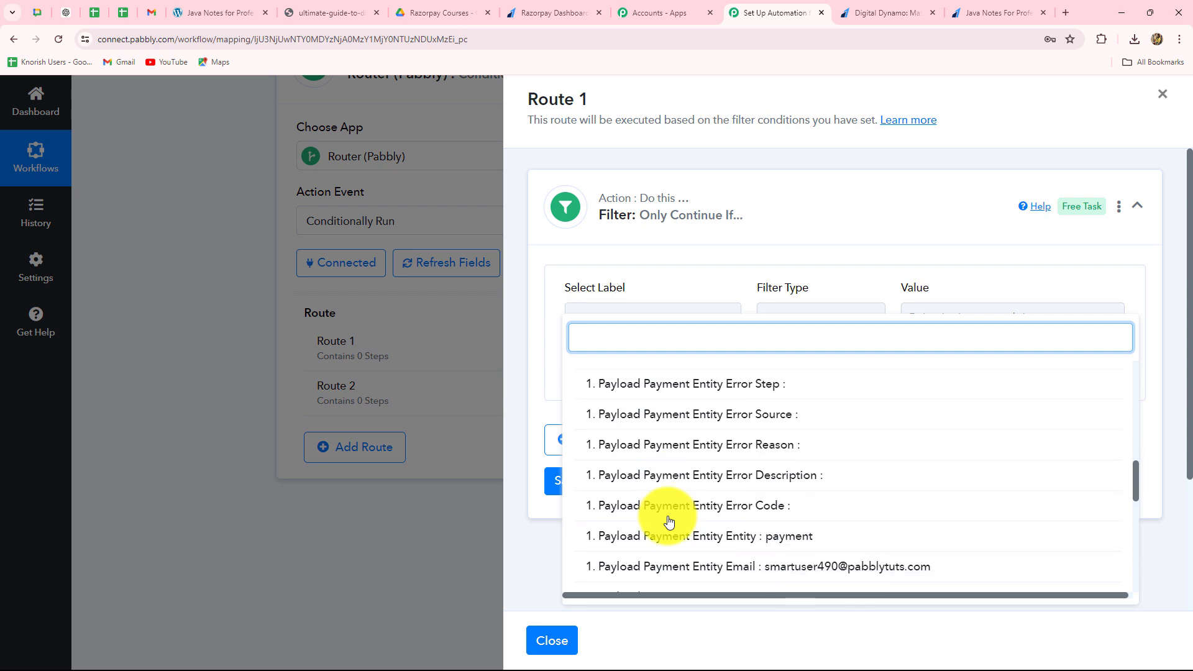
pyautogui.scroll(-1, 669, 520)
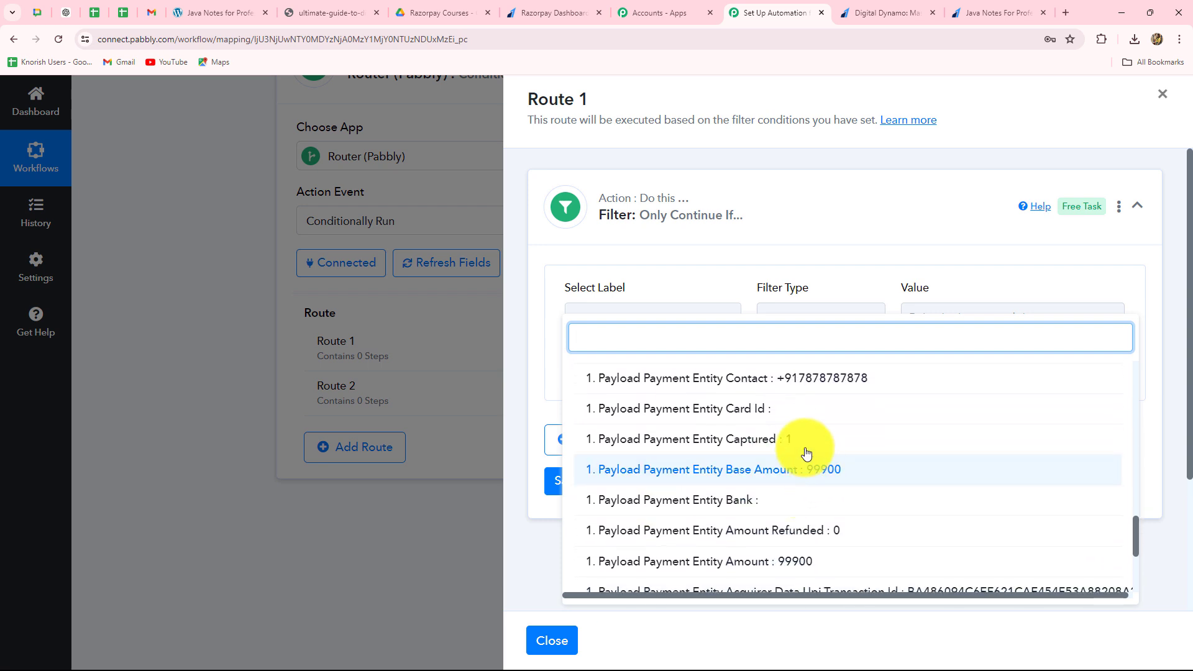
pyautogui.click(812, 471)
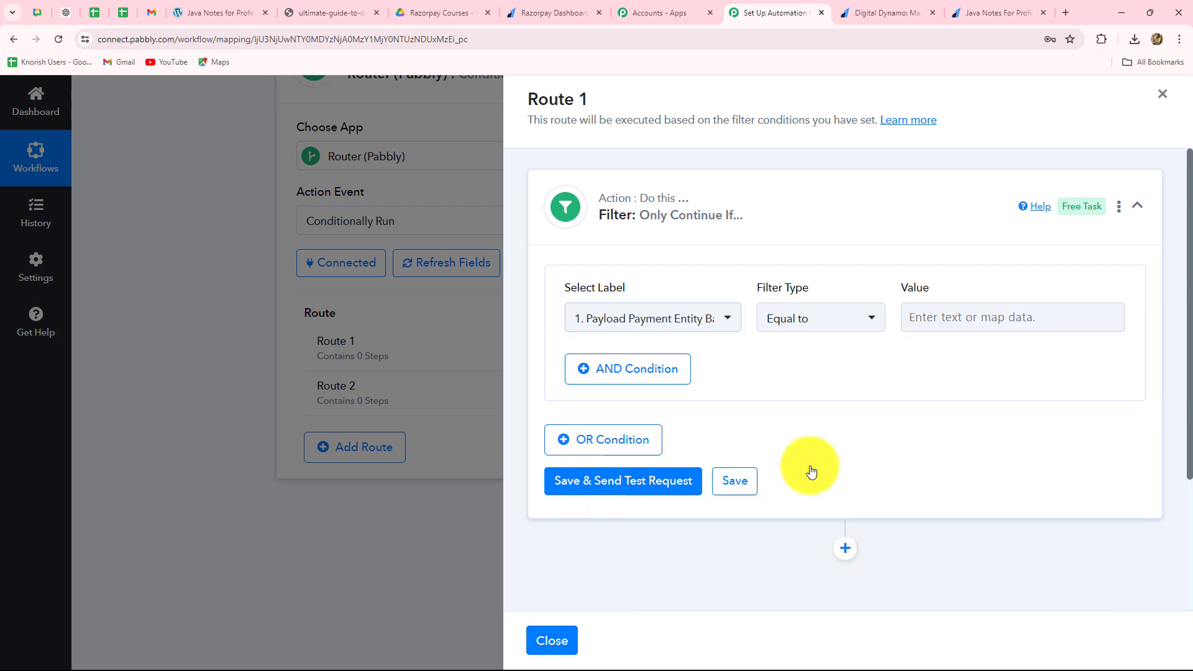
pyautogui.click(700, 321)
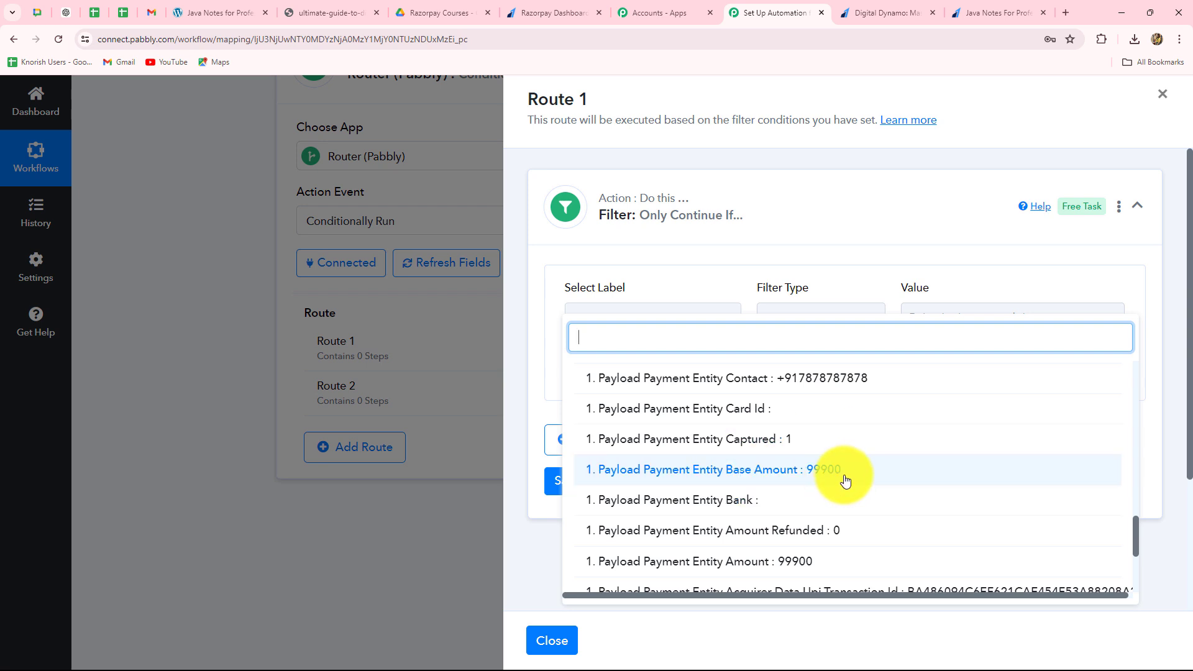
pyautogui.click(793, 267)
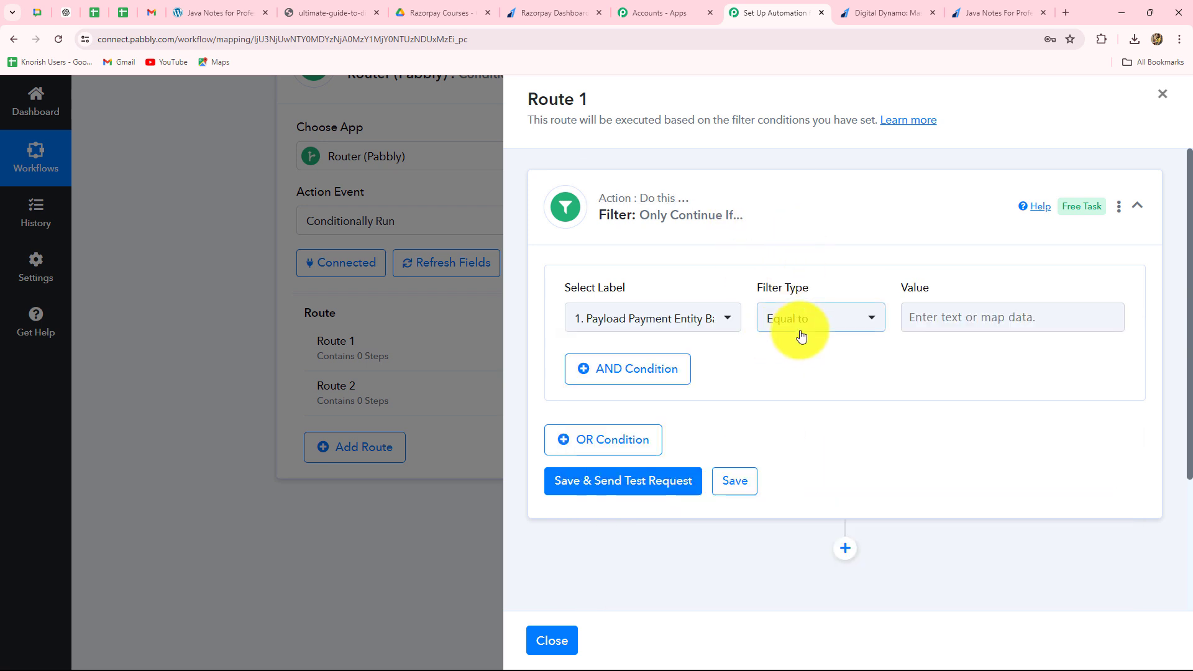
# - Set the filter condition's value to 99900 and compare it with the captured base amount
pyautogui.click(932, 317)
pyautogui.write('99900')
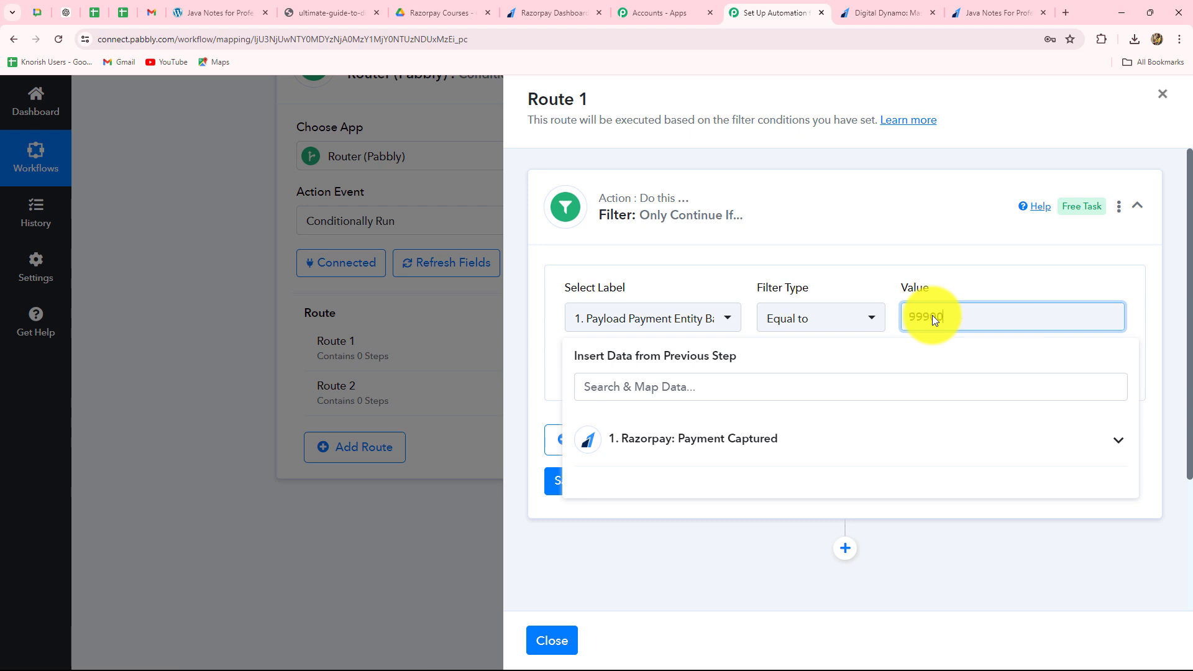
pyautogui.click(914, 240)
pyautogui.click(824, 230)
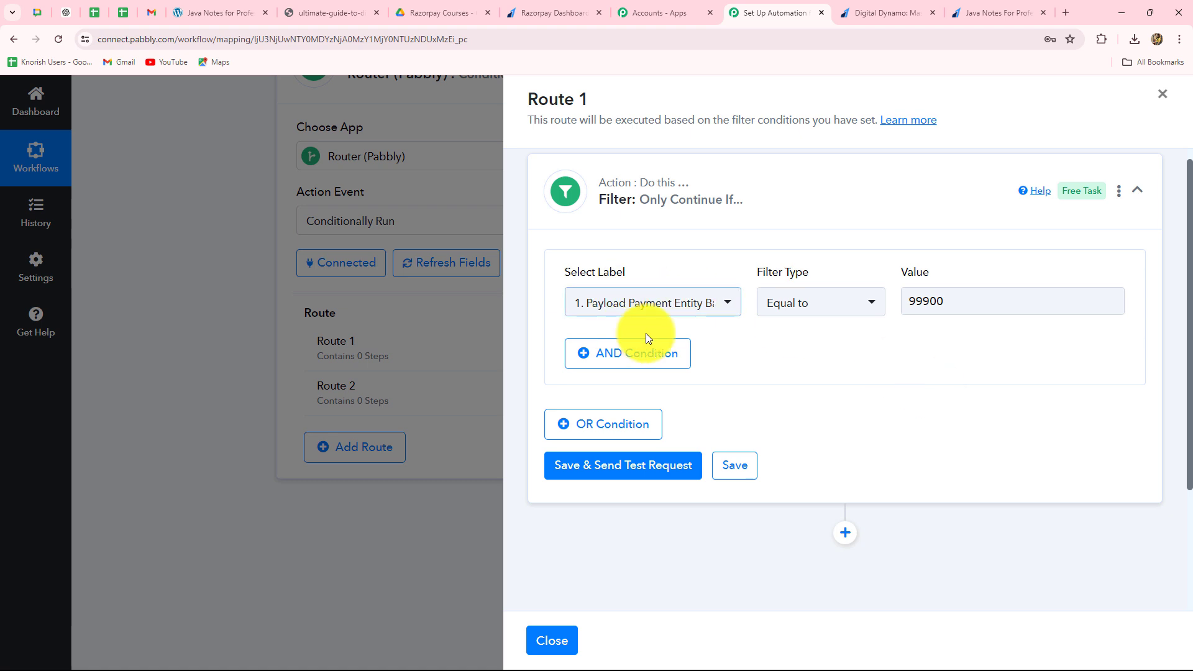
pyautogui.click(669, 310)
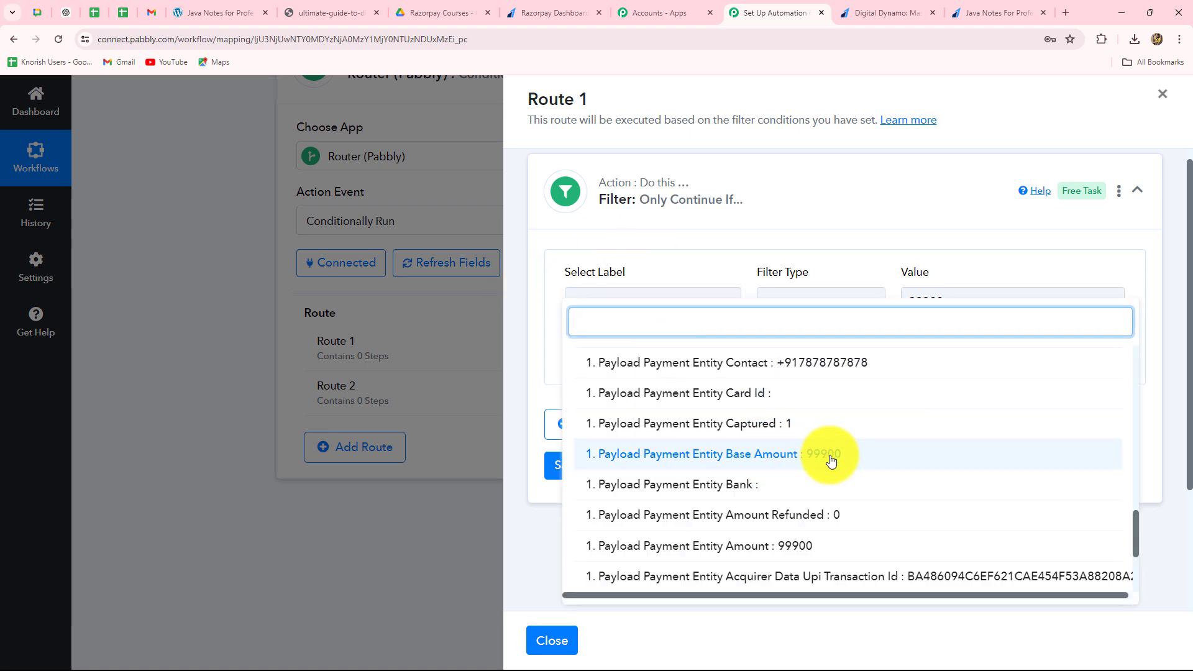
pyautogui.click(502, 337)
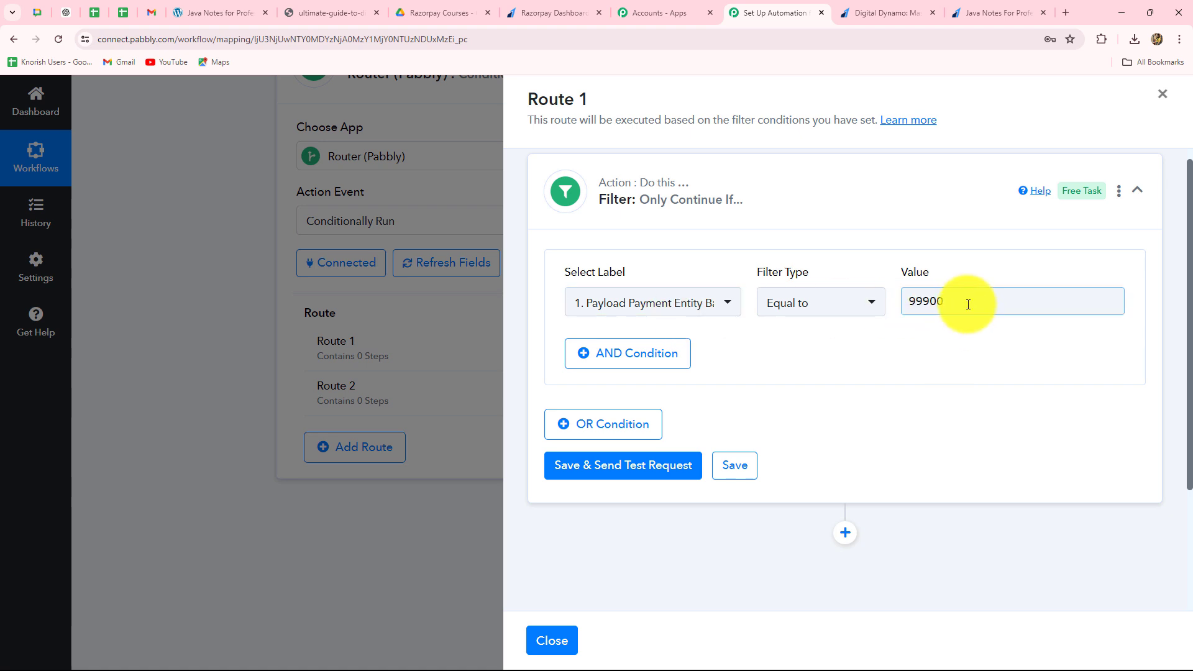
pyautogui.moveTo(969, 301); pyautogui.dragTo(865, 306)
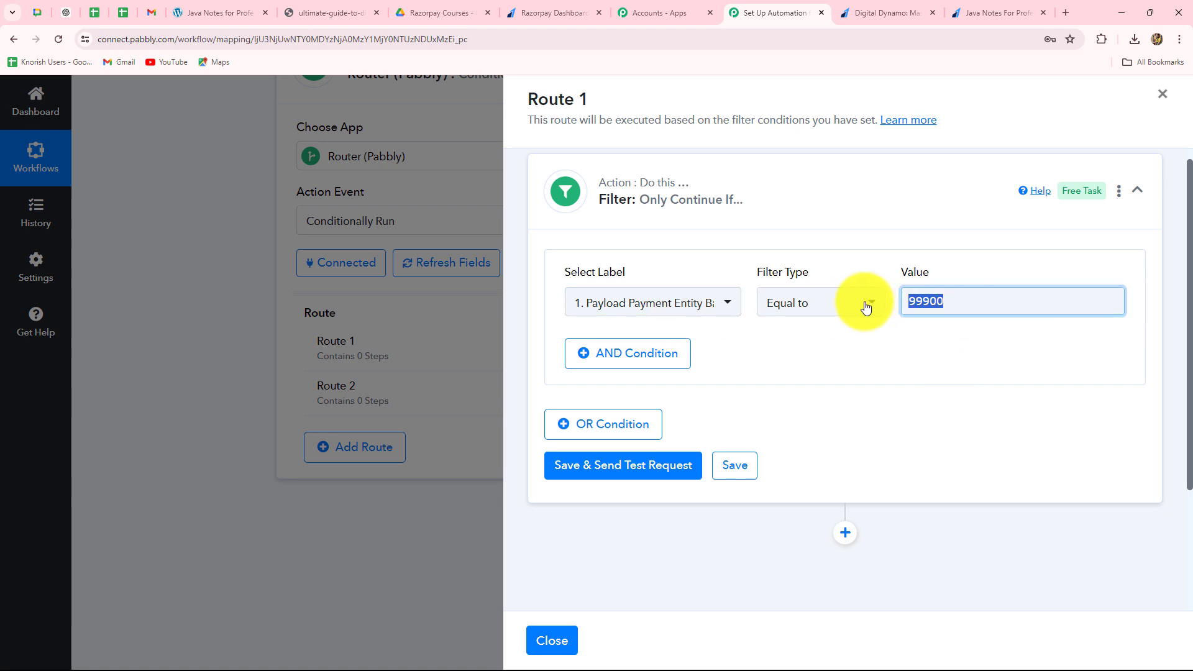
pyautogui.click(960, 265)
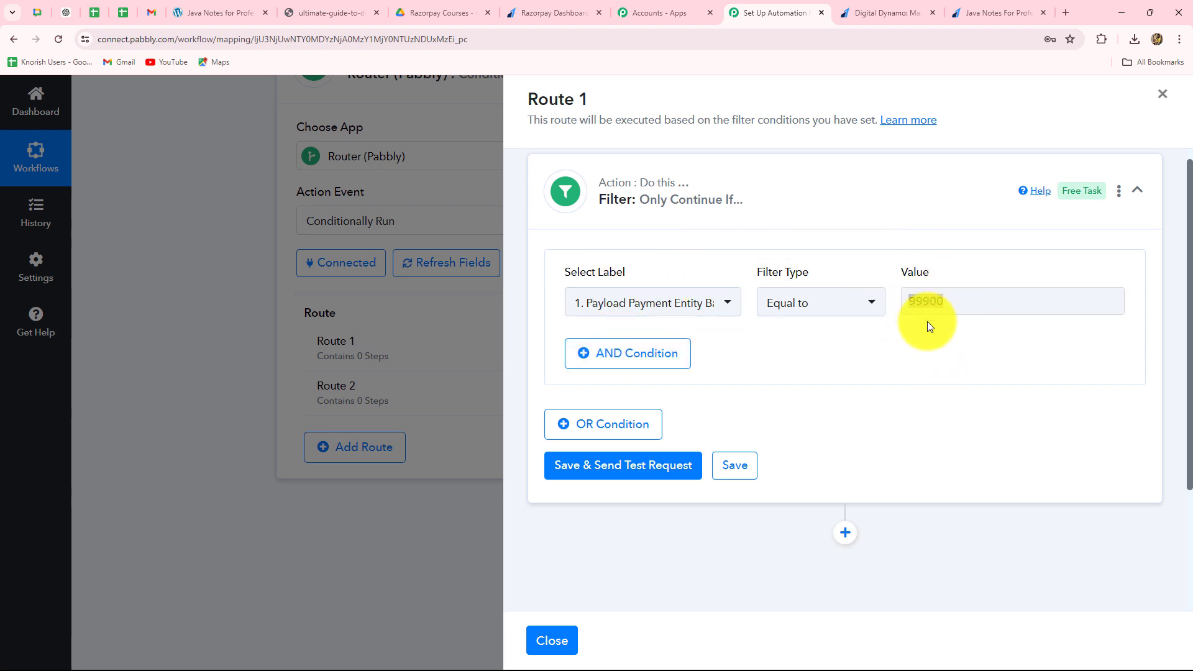
# - Save Route 1's filter, send a test request and review the response against the condition
pyautogui.click(606, 472)
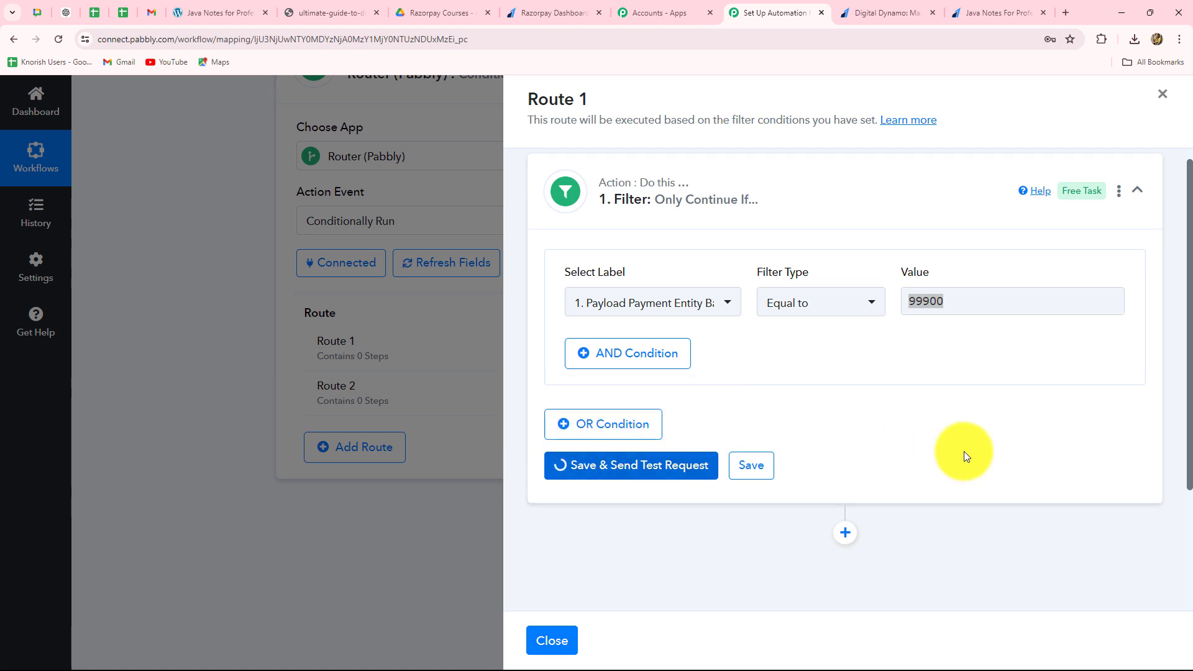
pyautogui.scroll(-3, 973, 439)
pyautogui.moveTo(975, 383); pyautogui.dragTo(734, 406)
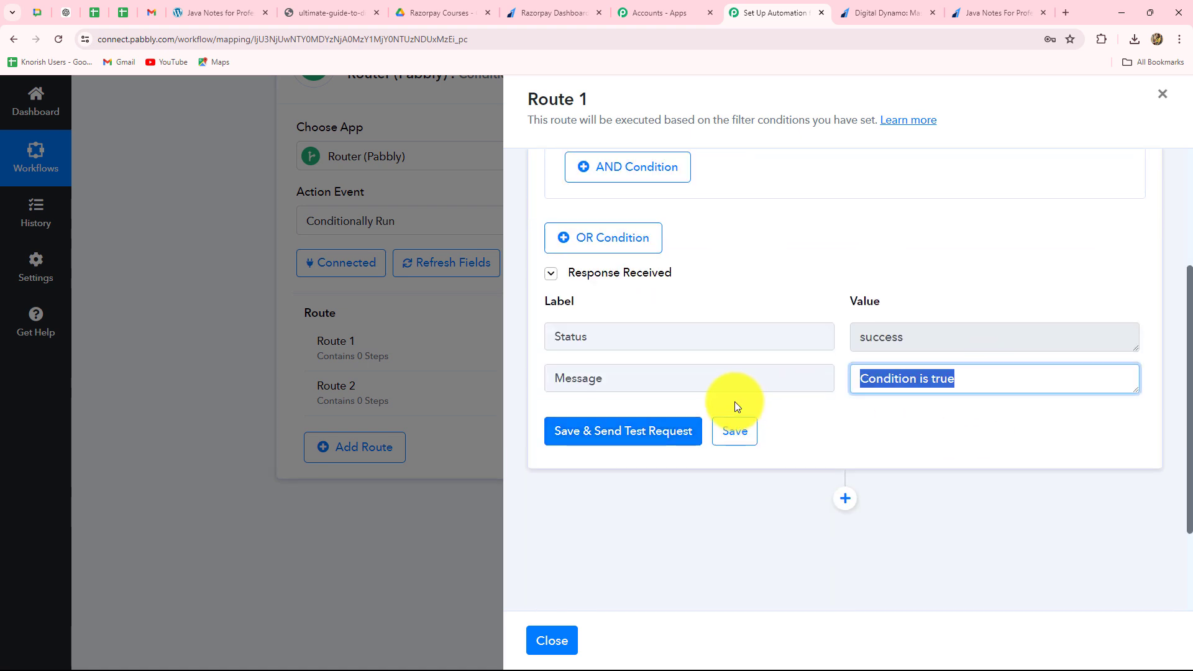
pyautogui.scroll(2, 968, 433)
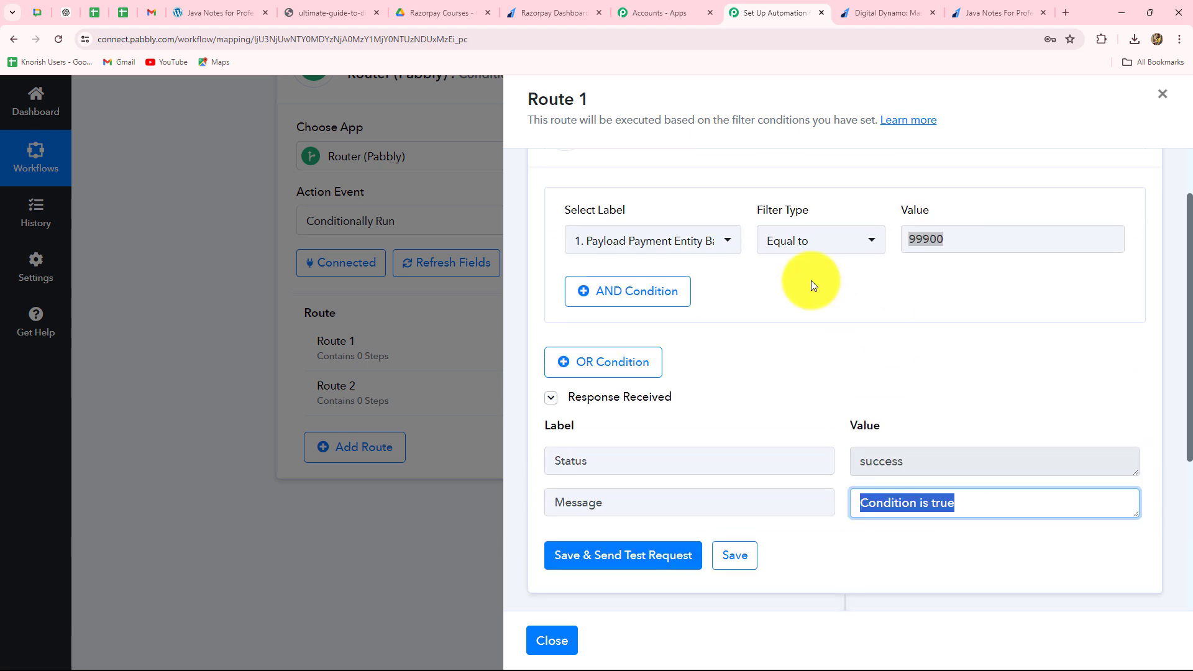
pyautogui.scroll(-4, 932, 353)
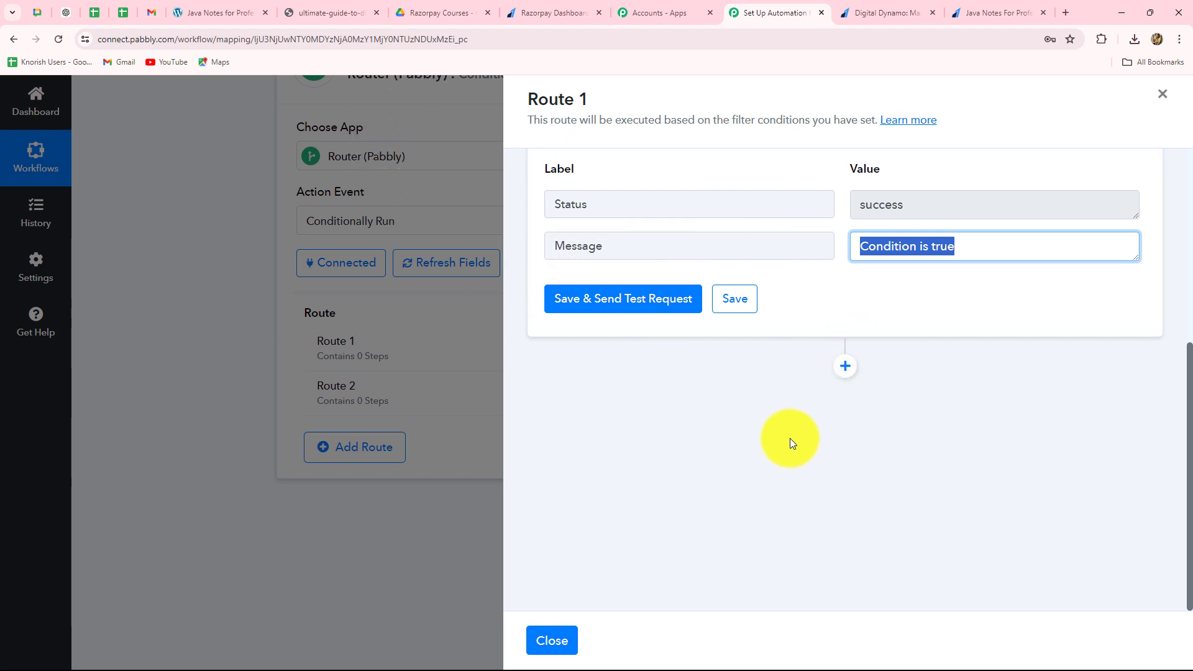
# - Look over the Razorpay Courses folder in Google Drive and the Java and digital marketing PDFs, and return to the Pabbly Connect workflow
pyautogui.click(457, 10)
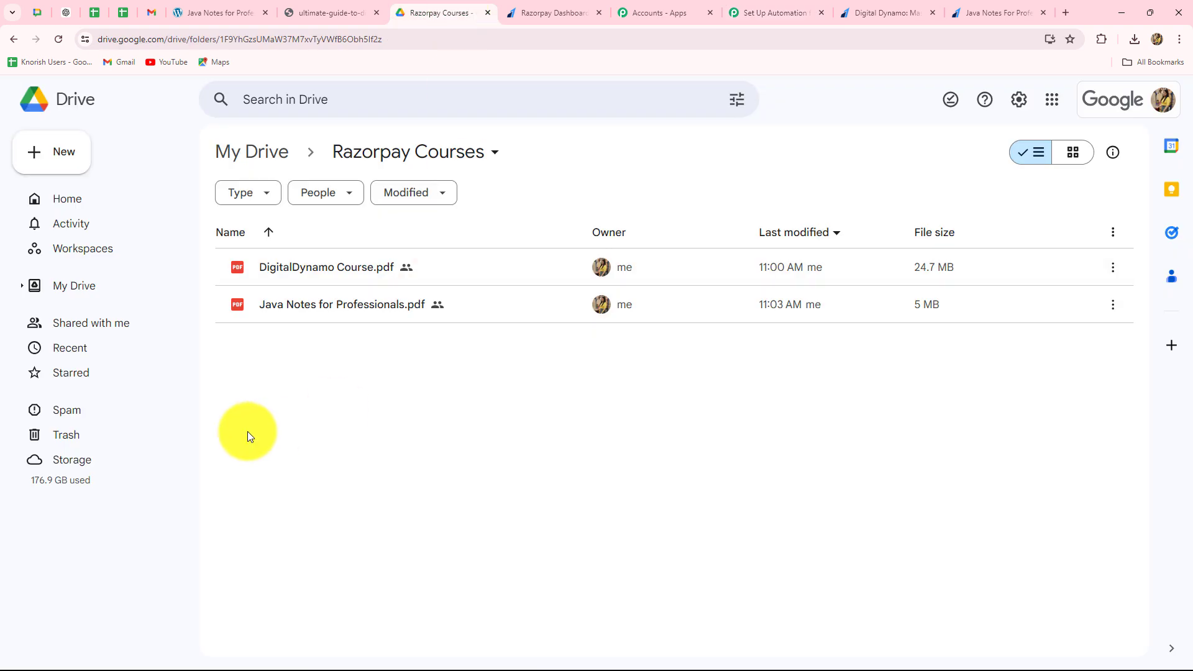
pyautogui.moveTo(356, 320)
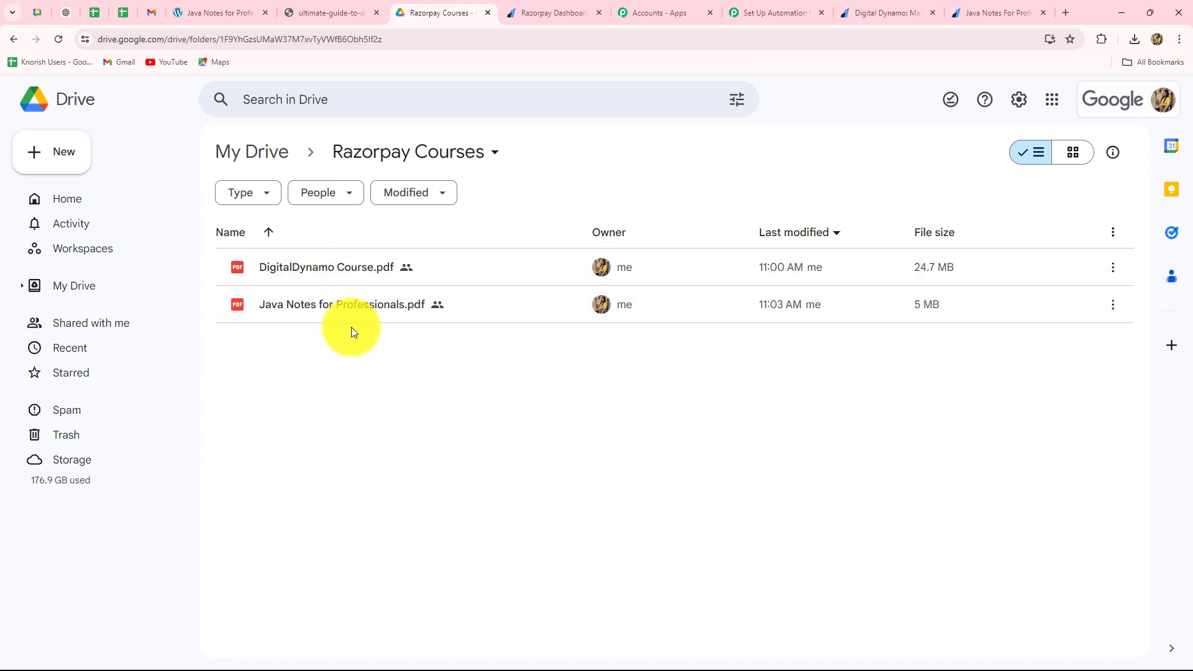
pyautogui.click(202, 9)
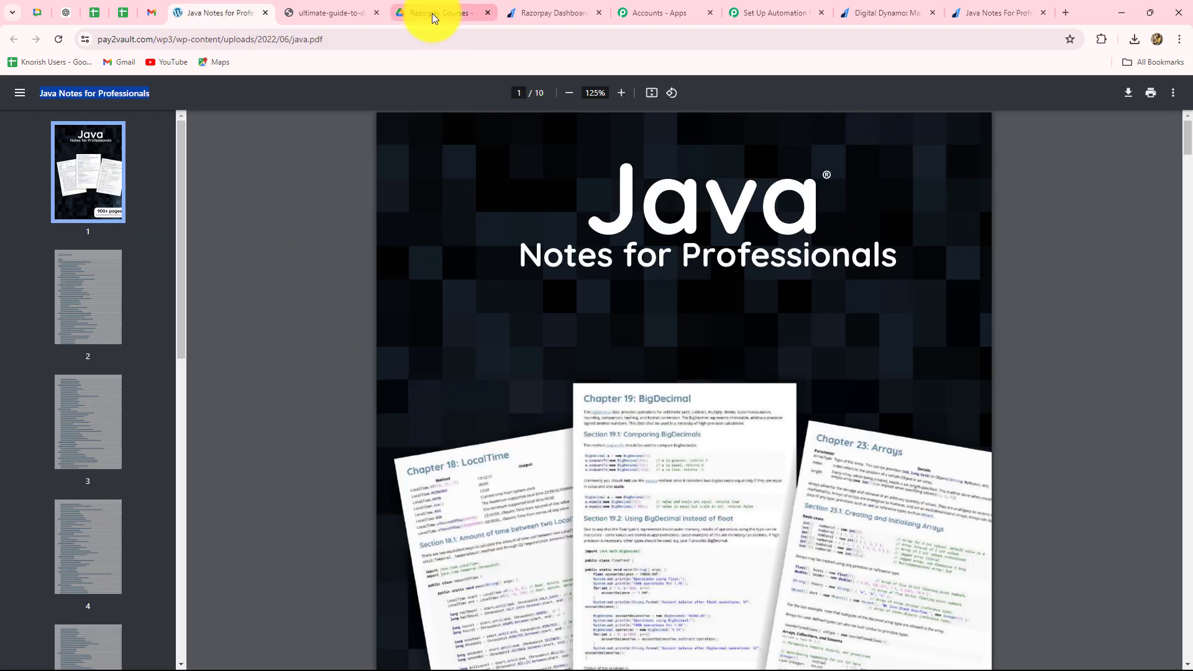
pyautogui.click(332, 11)
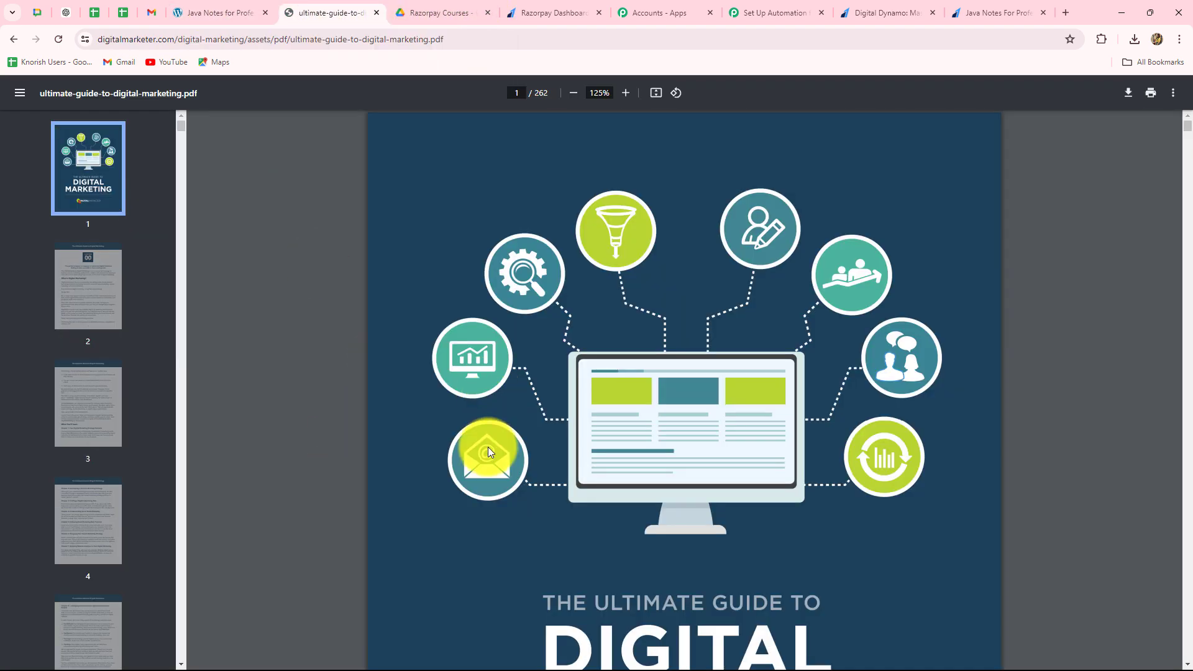
pyautogui.click(785, 17)
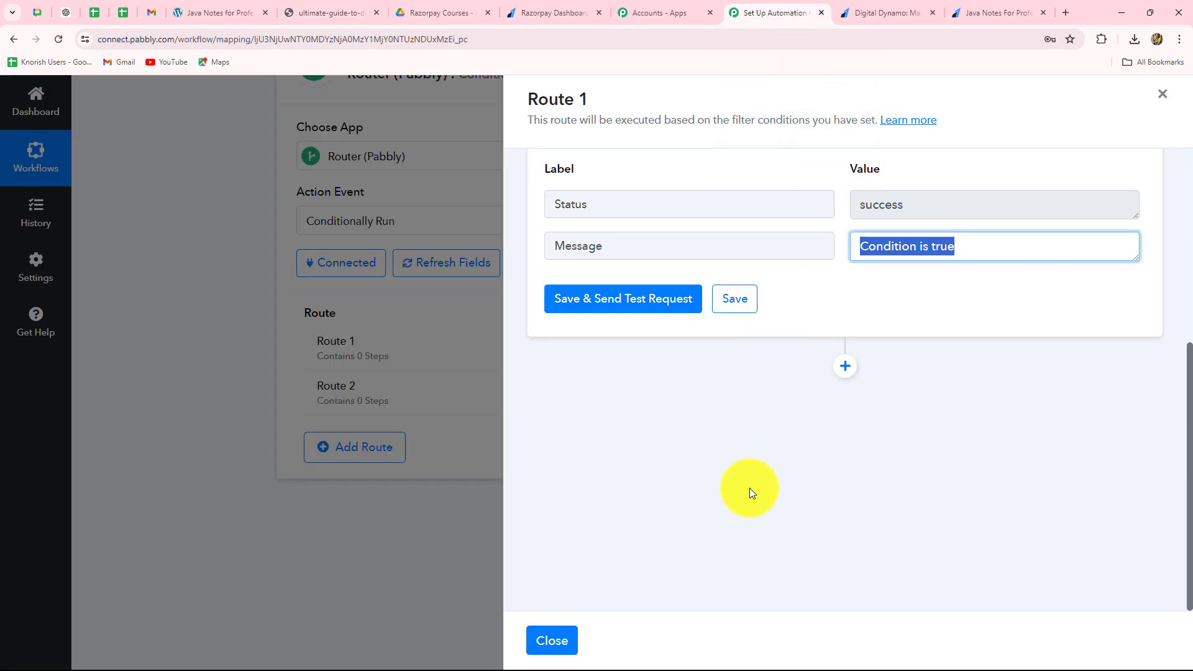
# - Add a Google Drive action after Route 1's filter with the Share a File With Anyone event
pyautogui.click(844, 366)
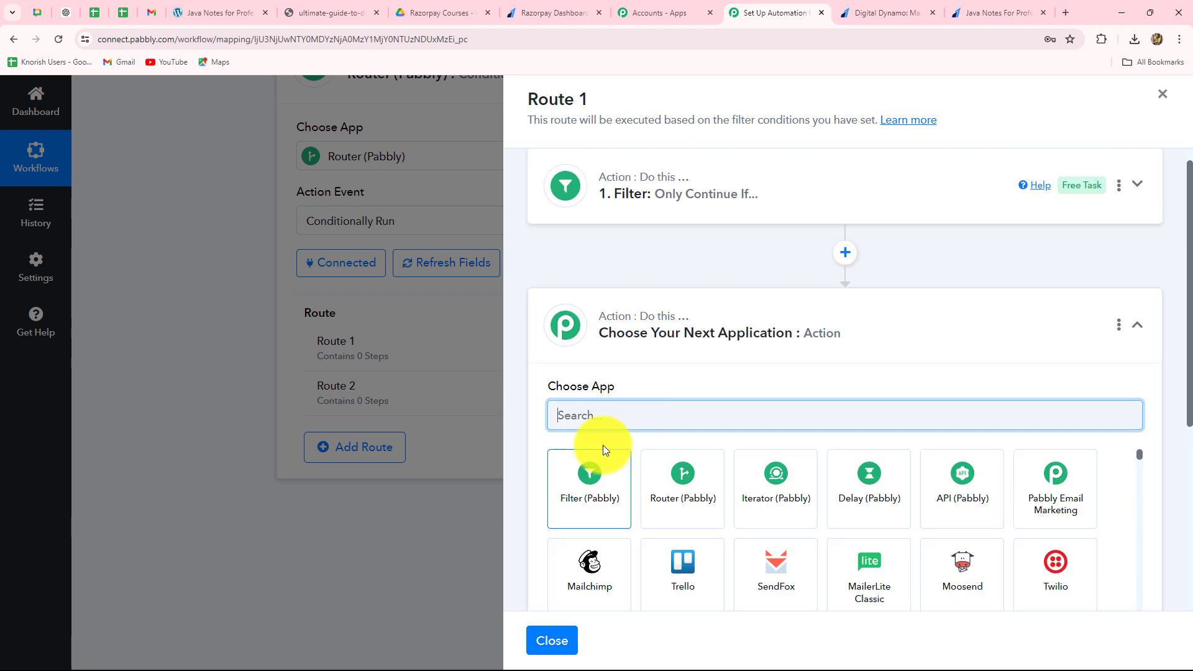
pyautogui.write('Googl')
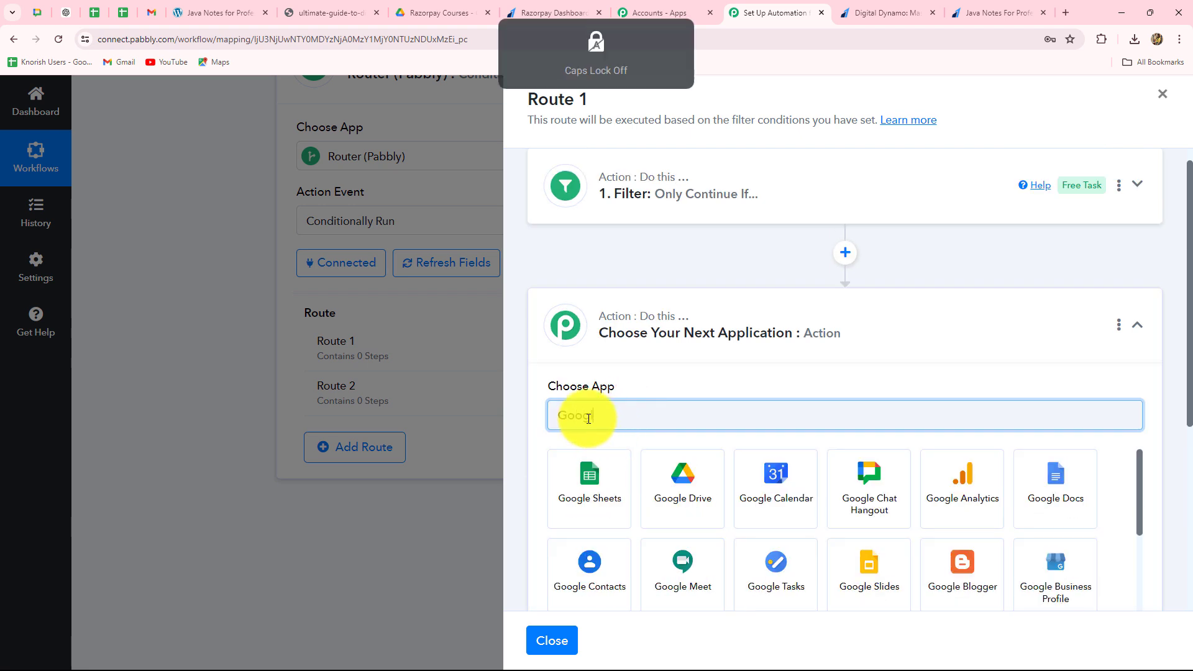
pyautogui.click(677, 520)
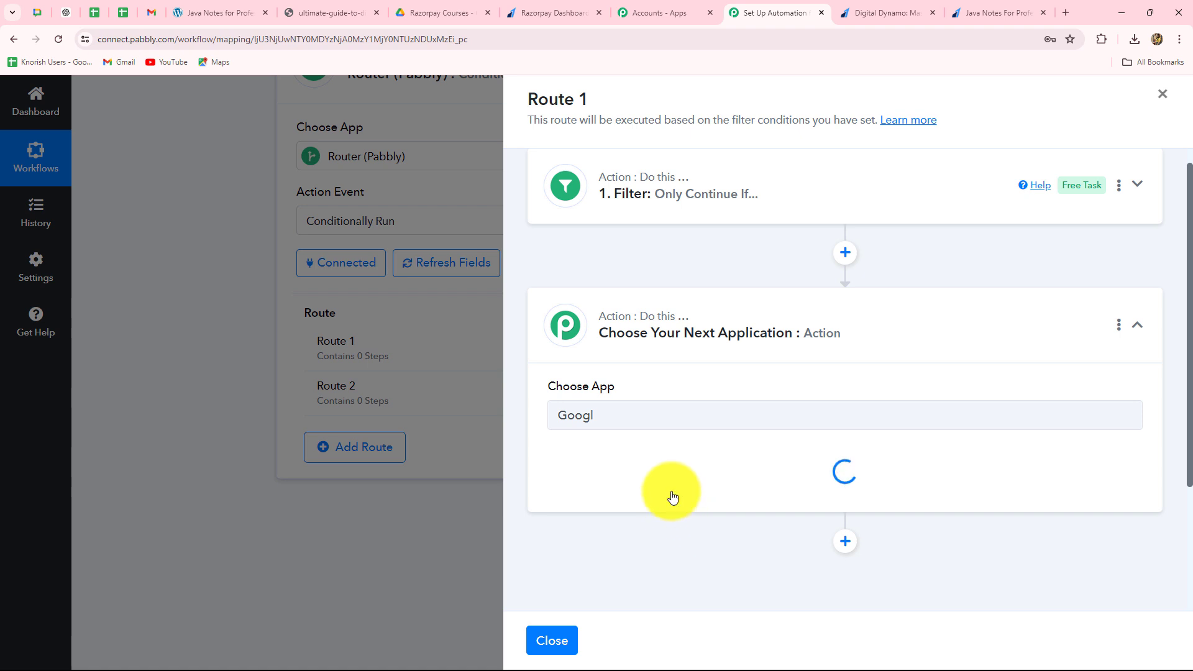
pyautogui.click(629, 485)
pyautogui.scroll(-5, 610, 548)
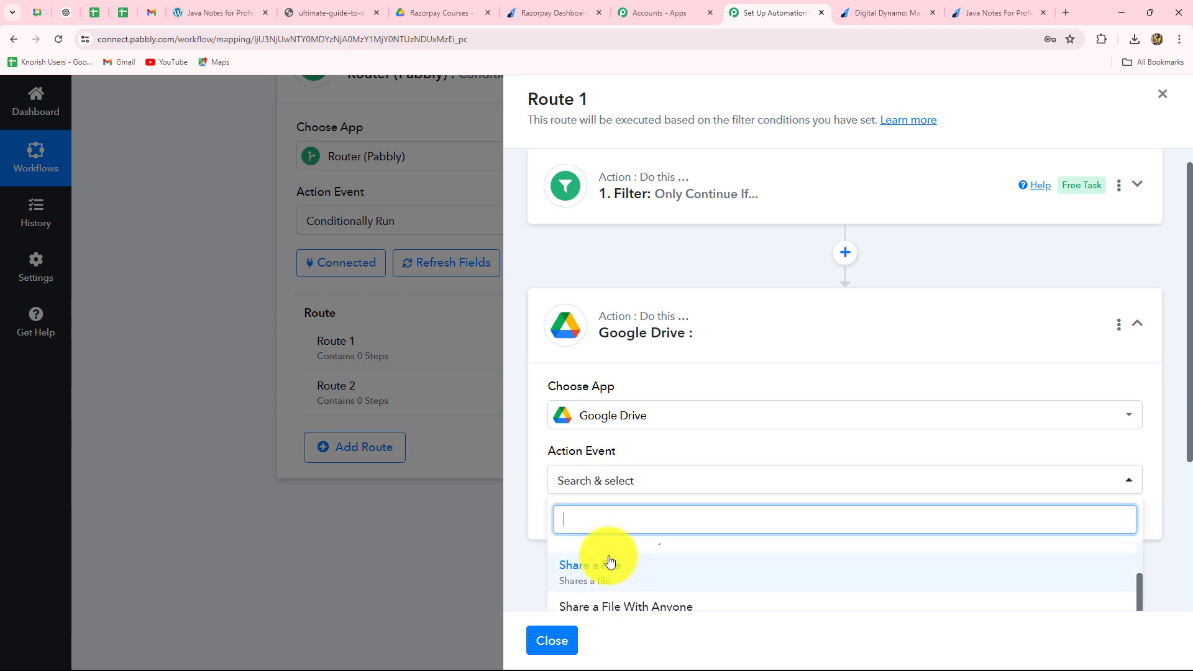
pyautogui.click(603, 600)
# - Connect the Google Drive action through the existing connection Google Drive #11 and save it
pyautogui.scroll(-3, 546, 472)
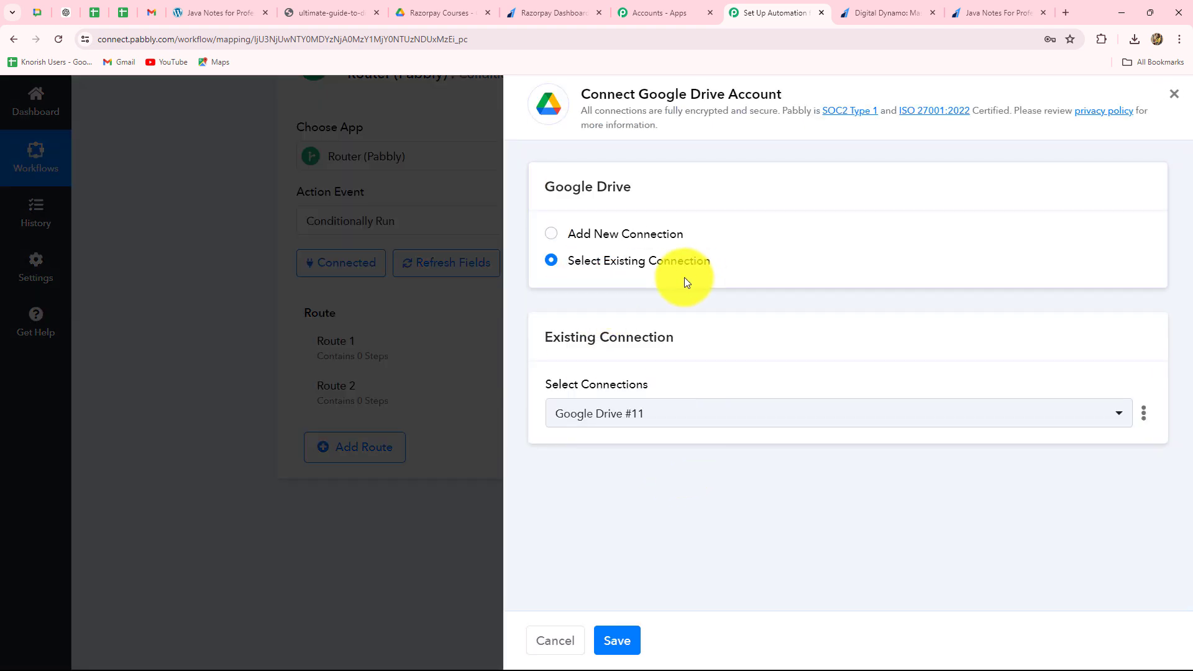
pyautogui.moveTo(591, 94); pyautogui.dragTo(781, 94)
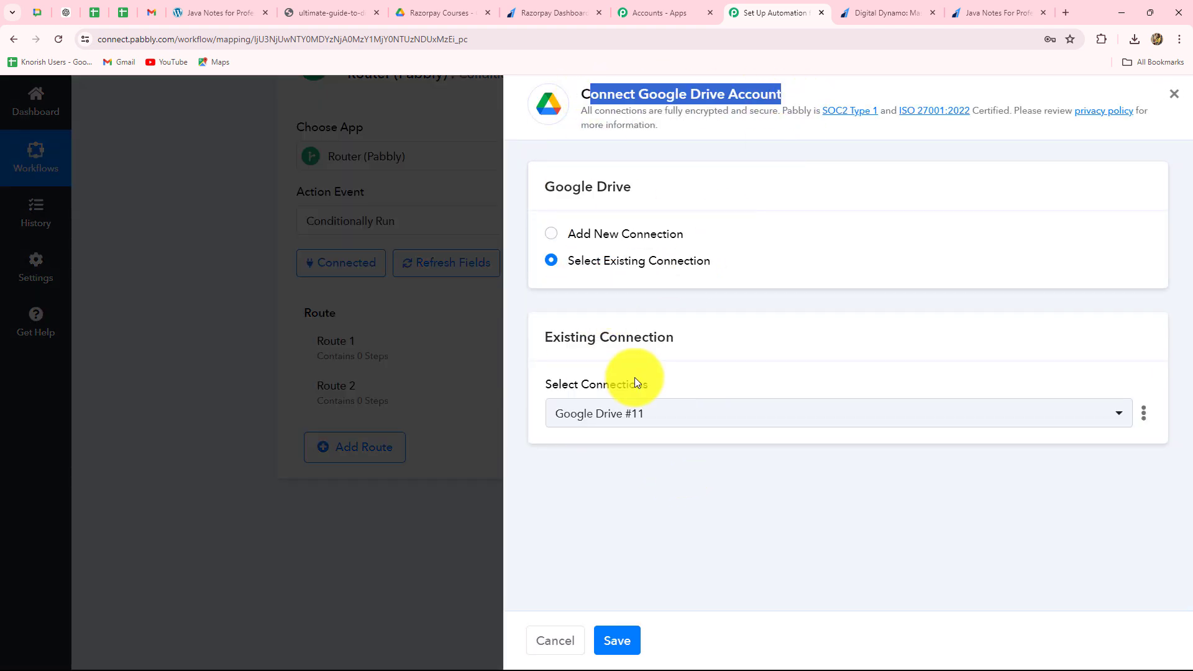
pyautogui.click(553, 235)
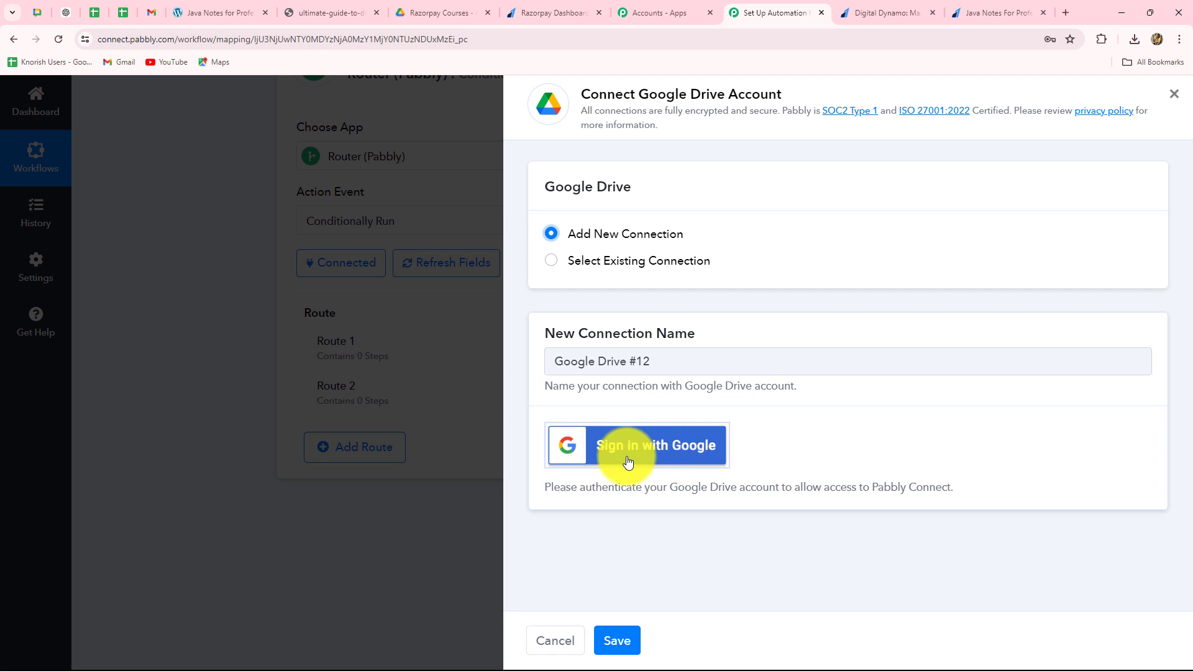
pyautogui.click(553, 262)
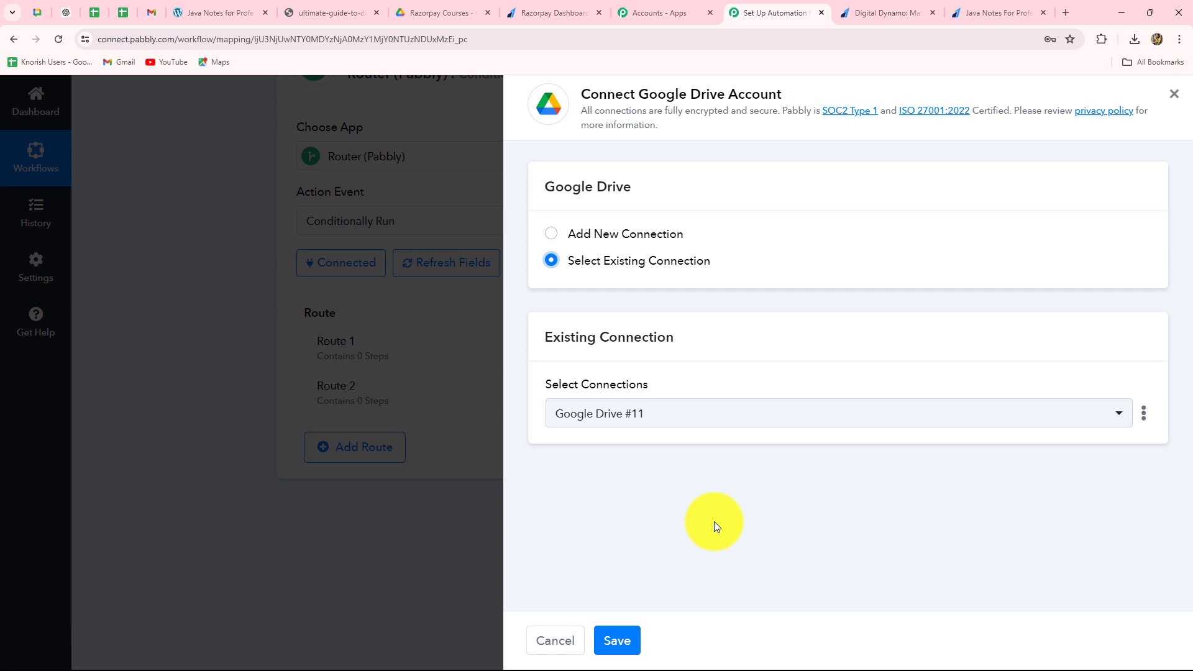
pyautogui.click(632, 635)
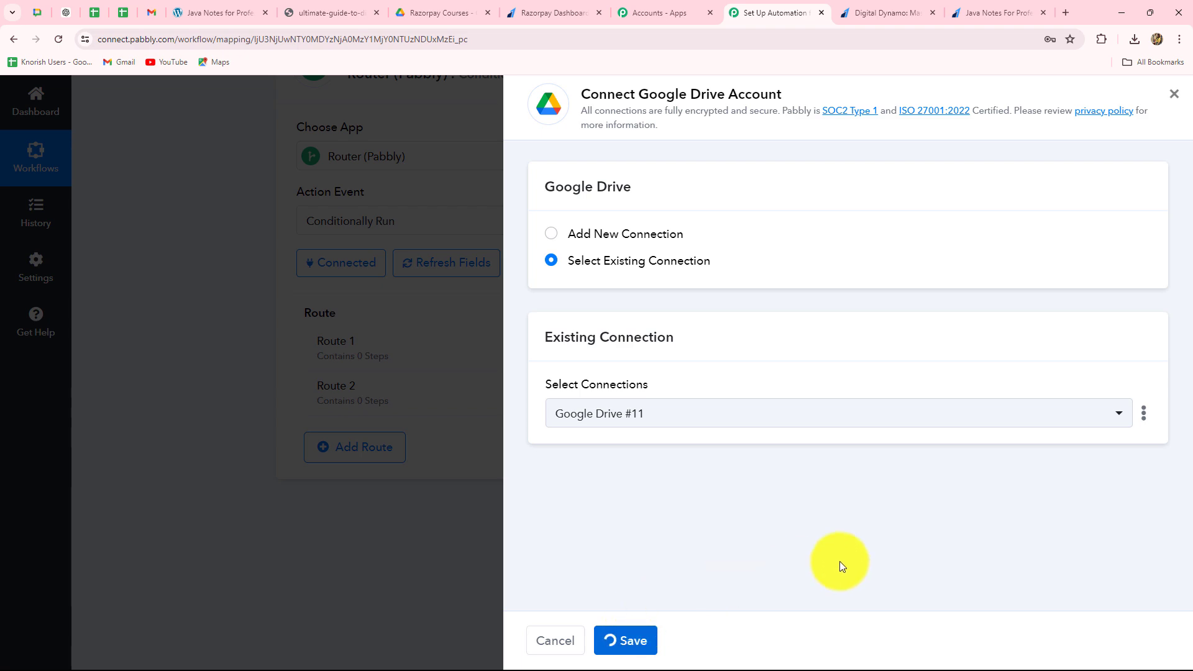
# - Check the Razorpay Courses folder in Google Drive and select DigitalDynamo Course.pdf as the file Route 1 shares
pyautogui.scroll(-6, 840, 556)
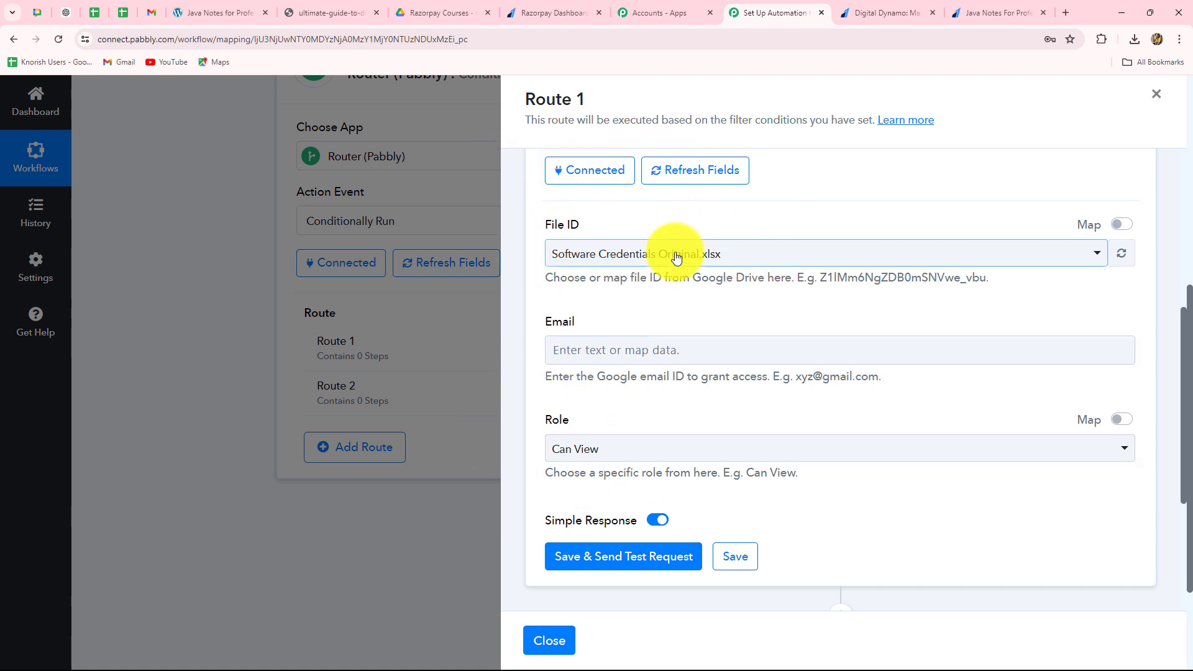
pyautogui.click(409, 9)
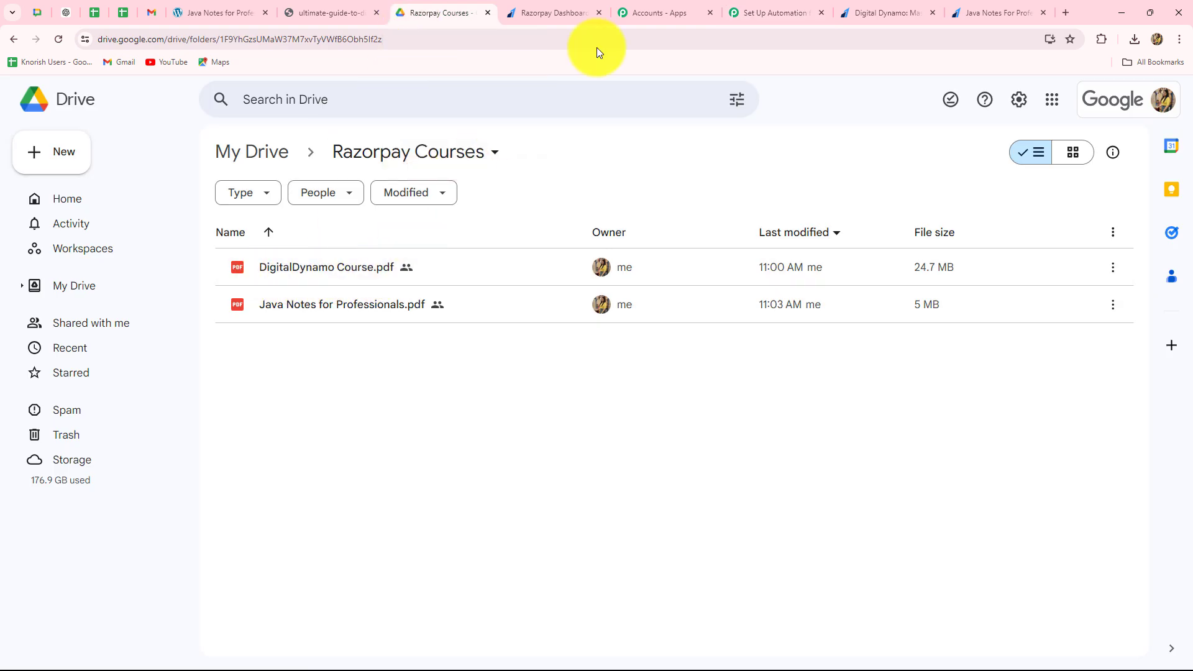
pyautogui.click(773, 13)
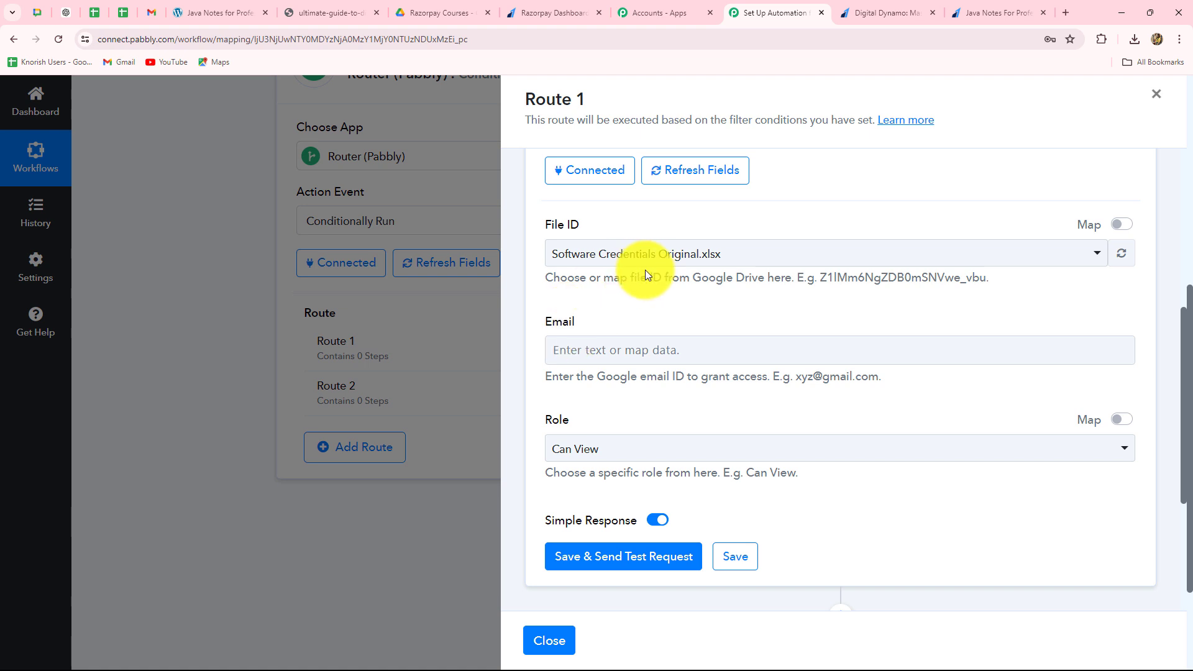
pyautogui.click(743, 253)
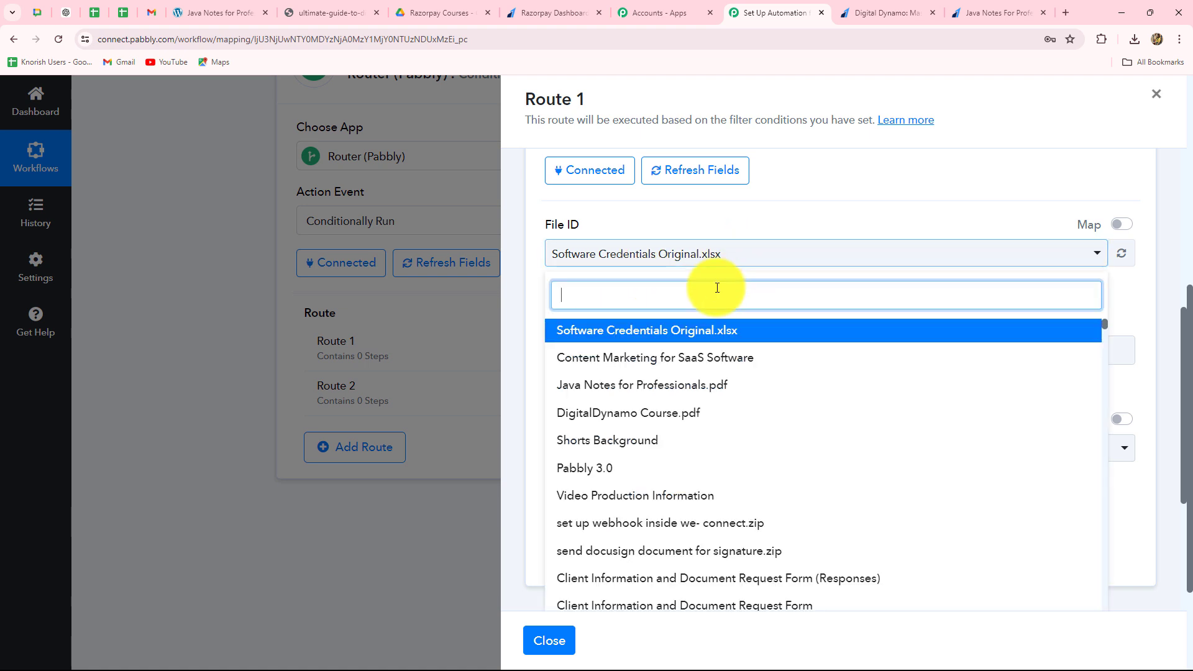
pyautogui.click(626, 413)
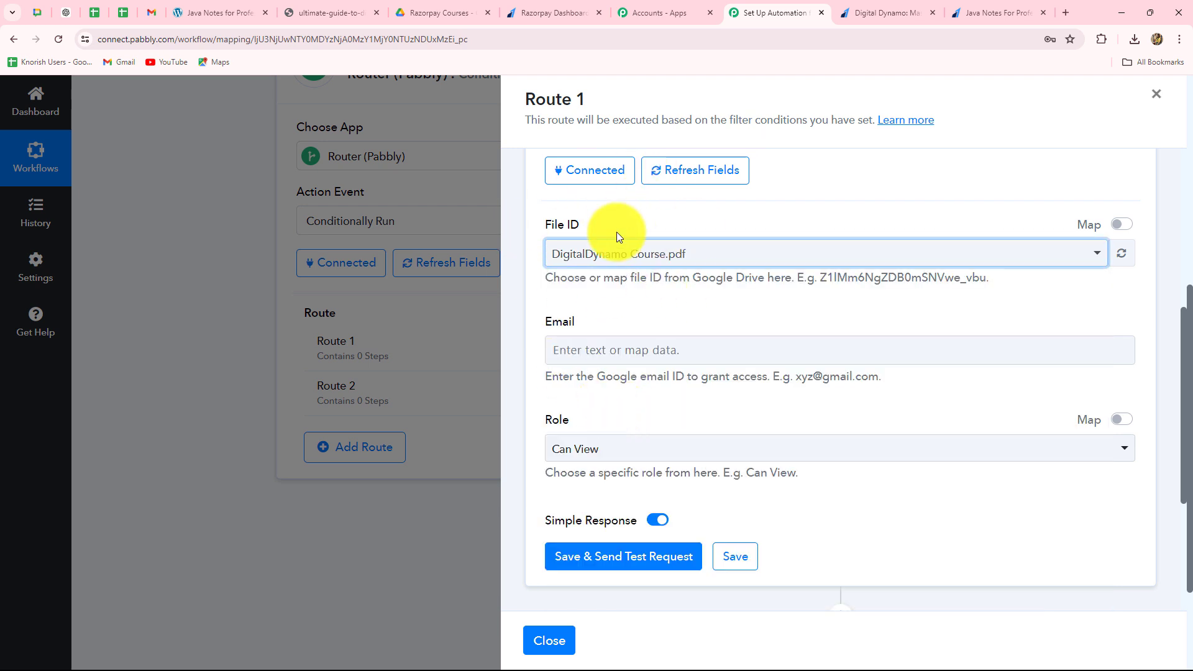
# - Map the recipient email of Route 1's Google Drive action to the Razorpay Payload Payment Entity Notes Email value
pyautogui.scroll(-1, 673, 351)
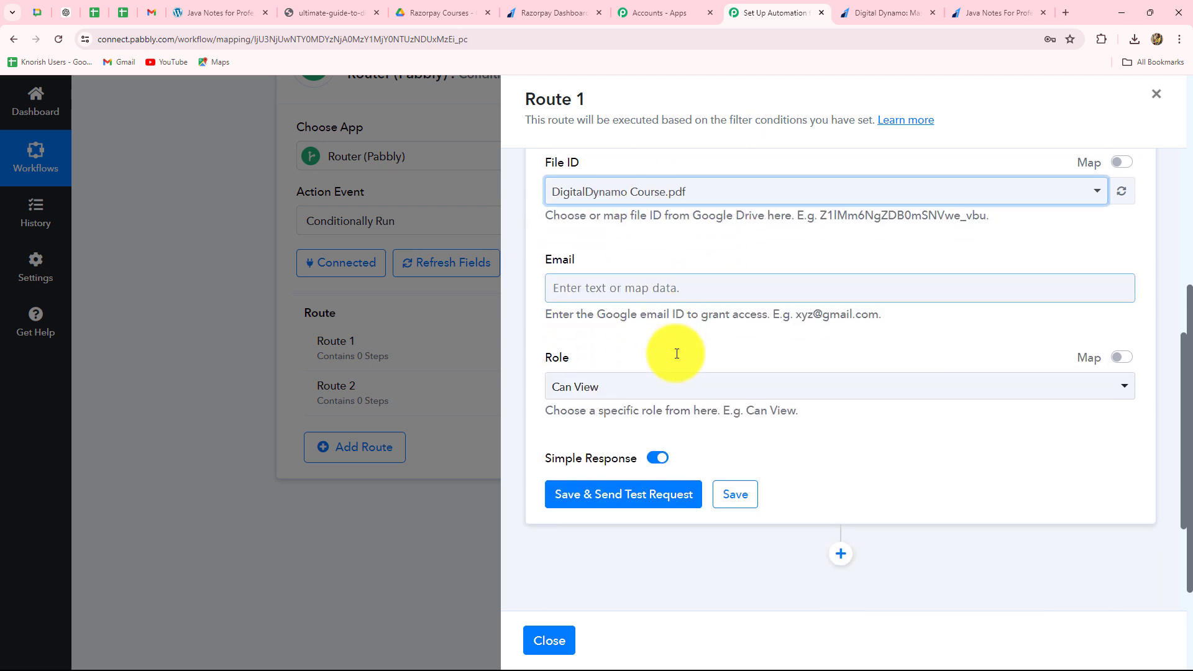
pyautogui.click(662, 292)
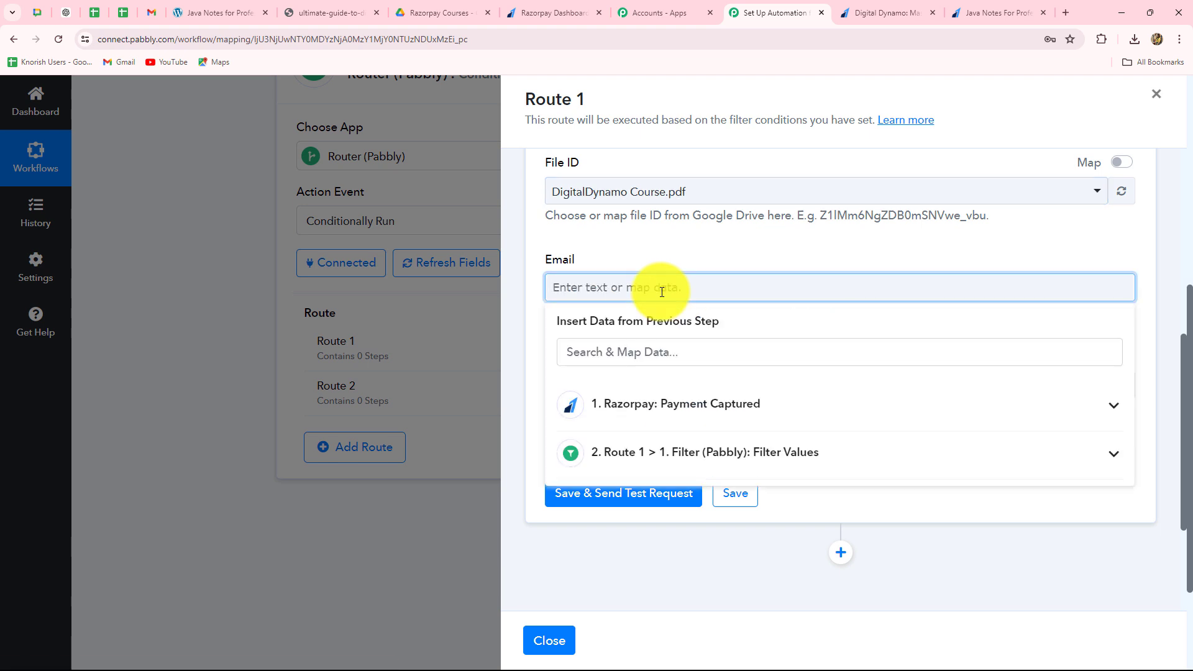
pyautogui.click(674, 405)
pyautogui.scroll(-5, 700, 503)
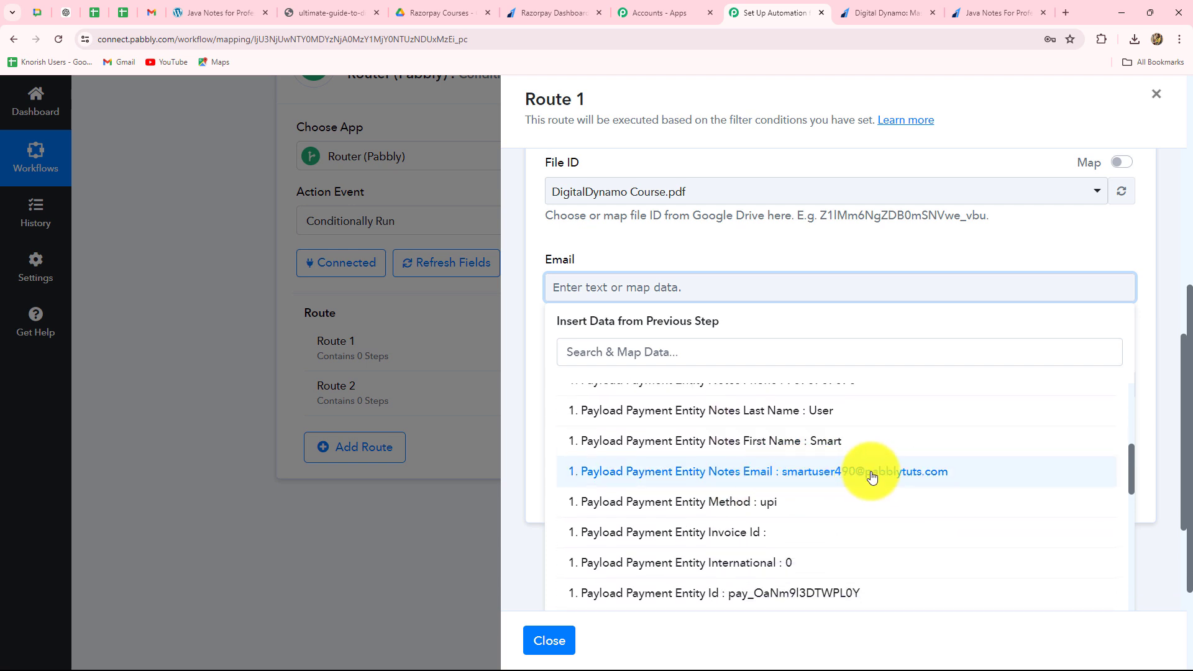
pyautogui.click(867, 474)
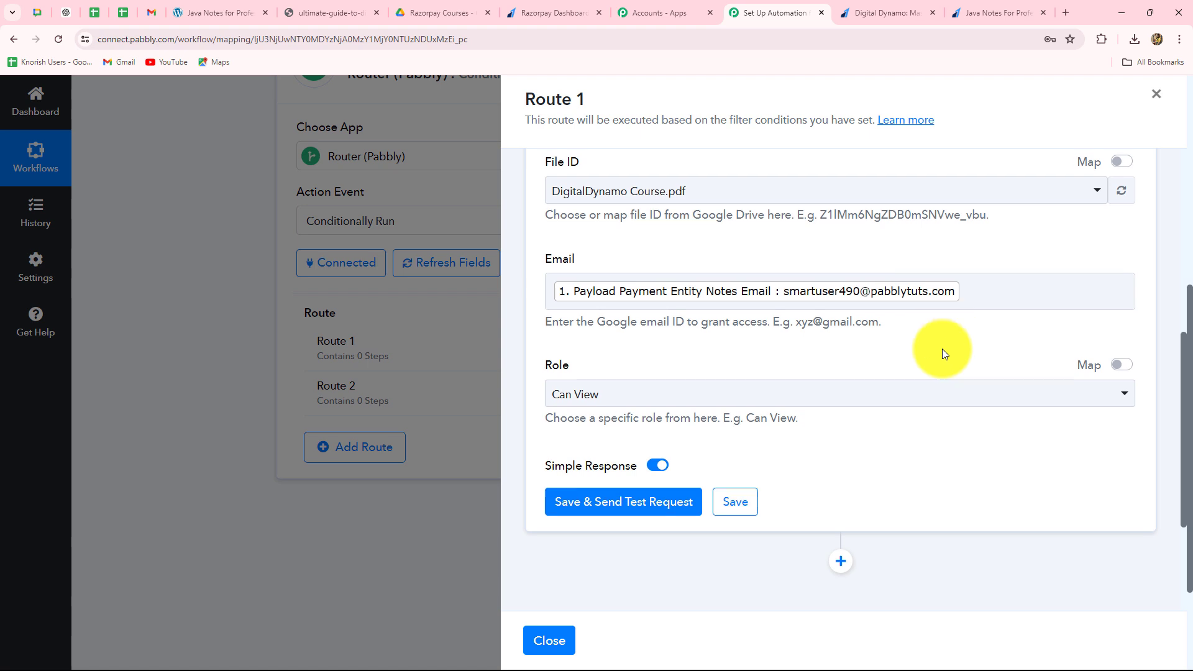
# - Set the sharing role to Can View, then save the Google Drive action and send a test request
pyautogui.scroll(-2, 942, 348)
pyautogui.click(592, 275)
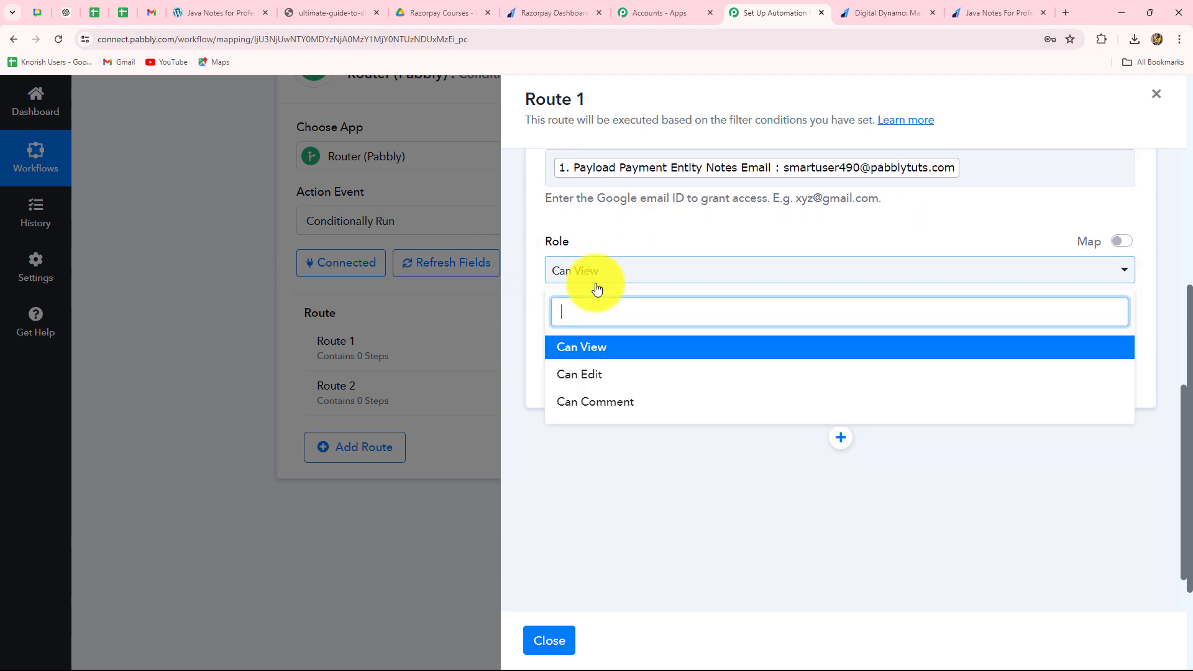
pyautogui.click(567, 354)
pyautogui.click(592, 384)
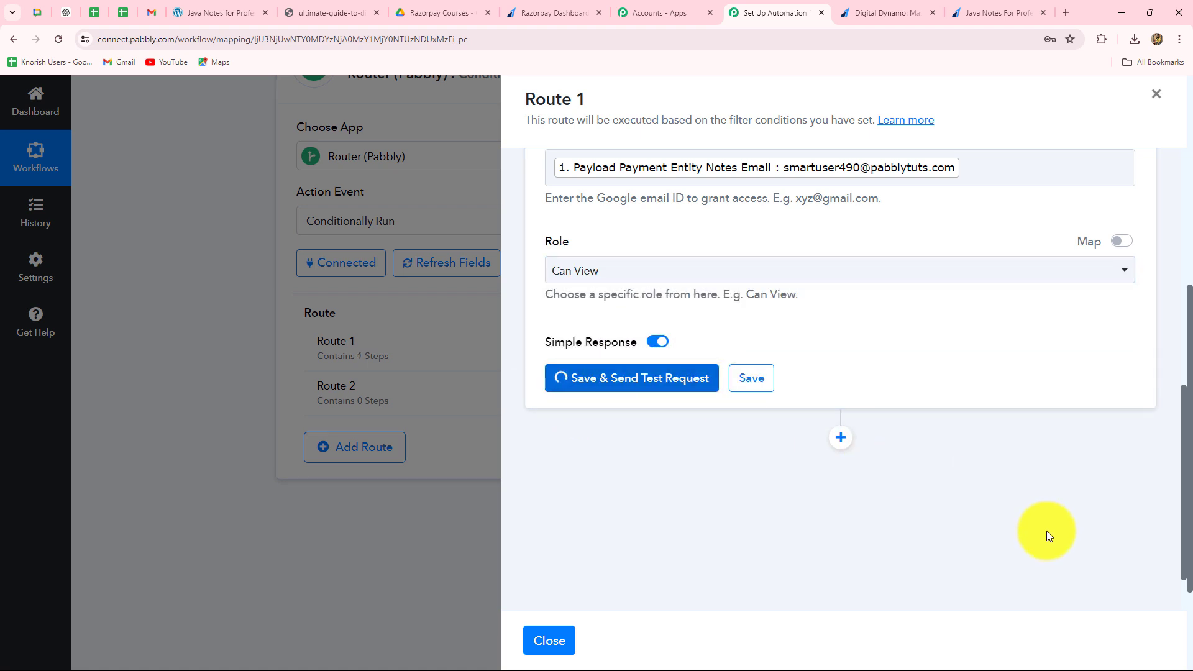
# - Review the Google Drive response's kind, ID, type and role values against the action's file, email and role settings
pyautogui.scroll(-5, 1034, 497)
pyautogui.scroll(3, 1035, 497)
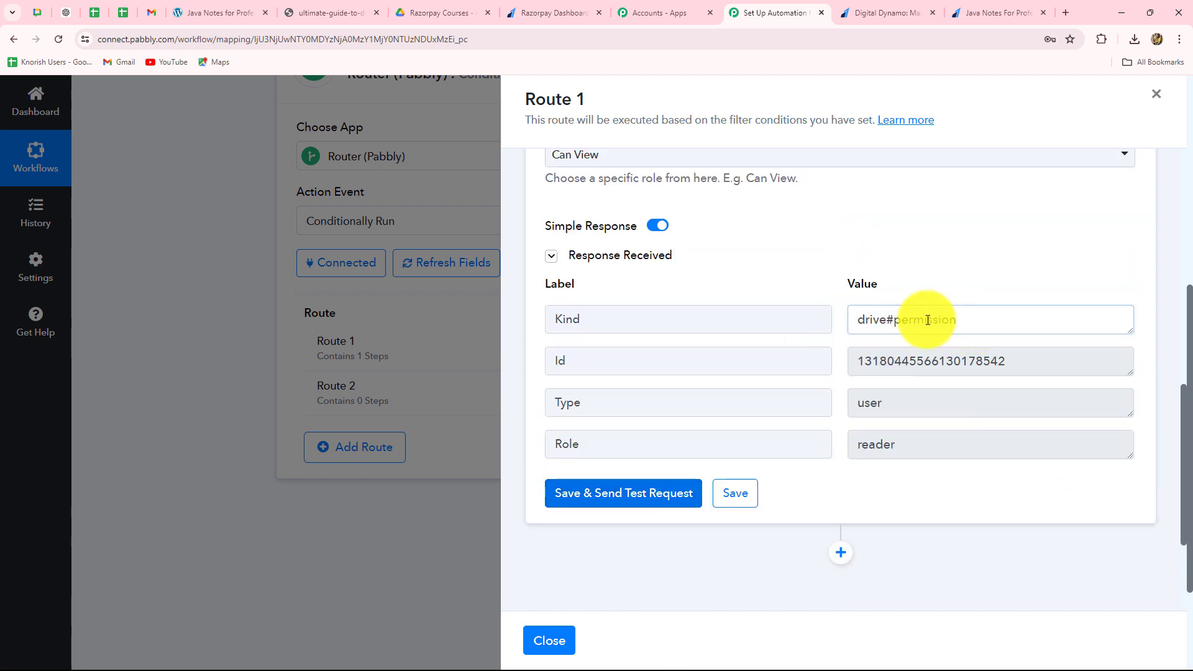
pyautogui.tripleClick(975, 324)
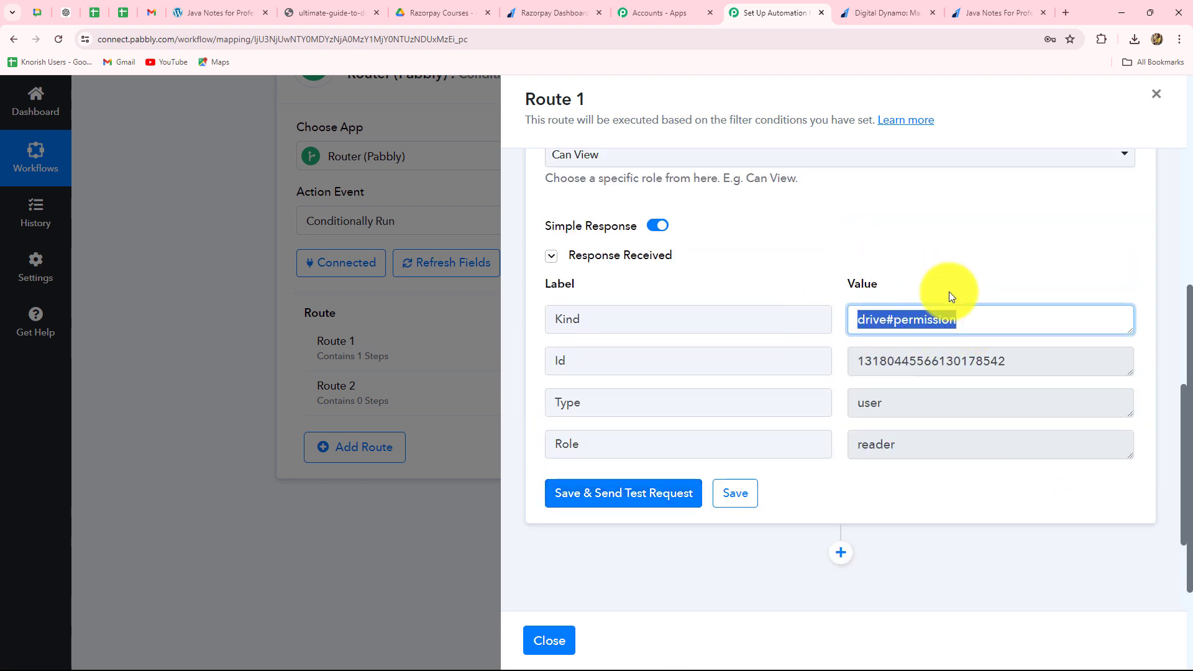
pyautogui.tripleClick(1025, 365)
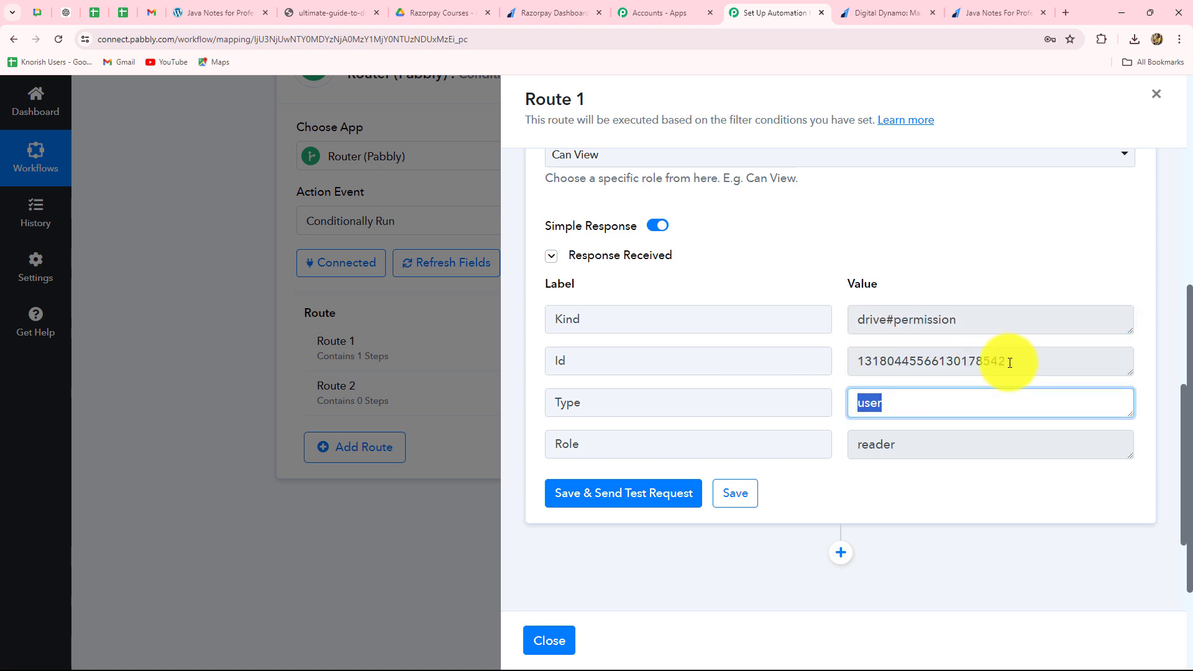
pyautogui.tripleClick(892, 404)
pyautogui.tripleClick(898, 448)
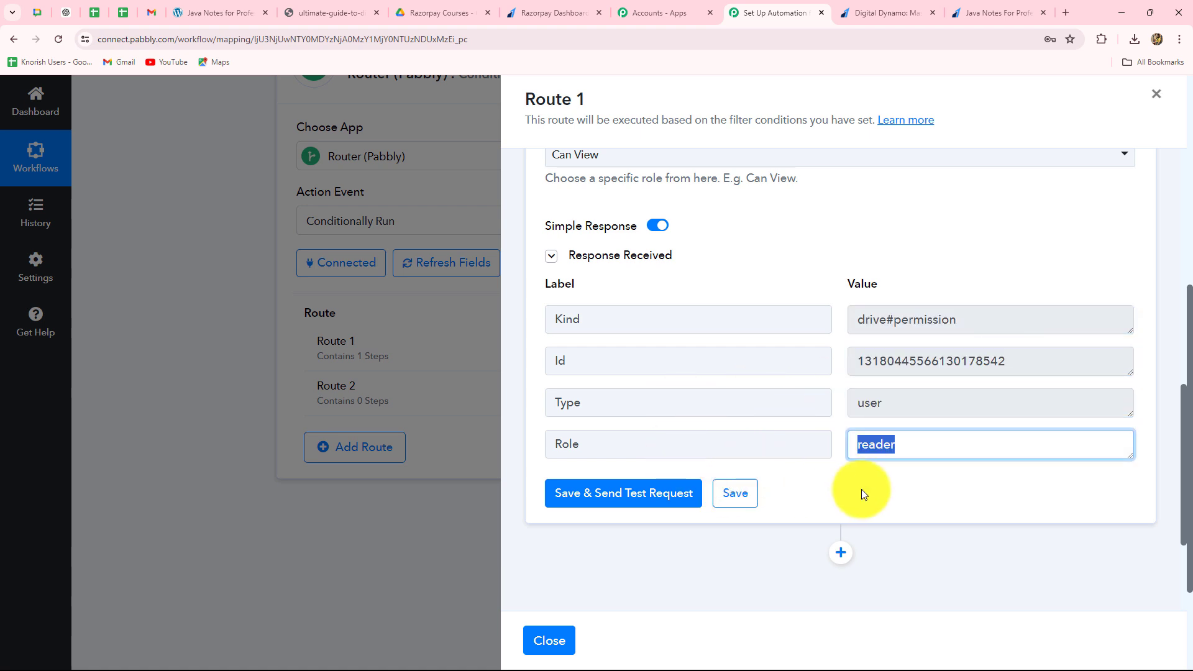
pyautogui.scroll(3, 860, 497)
pyautogui.scroll(-3, 864, 500)
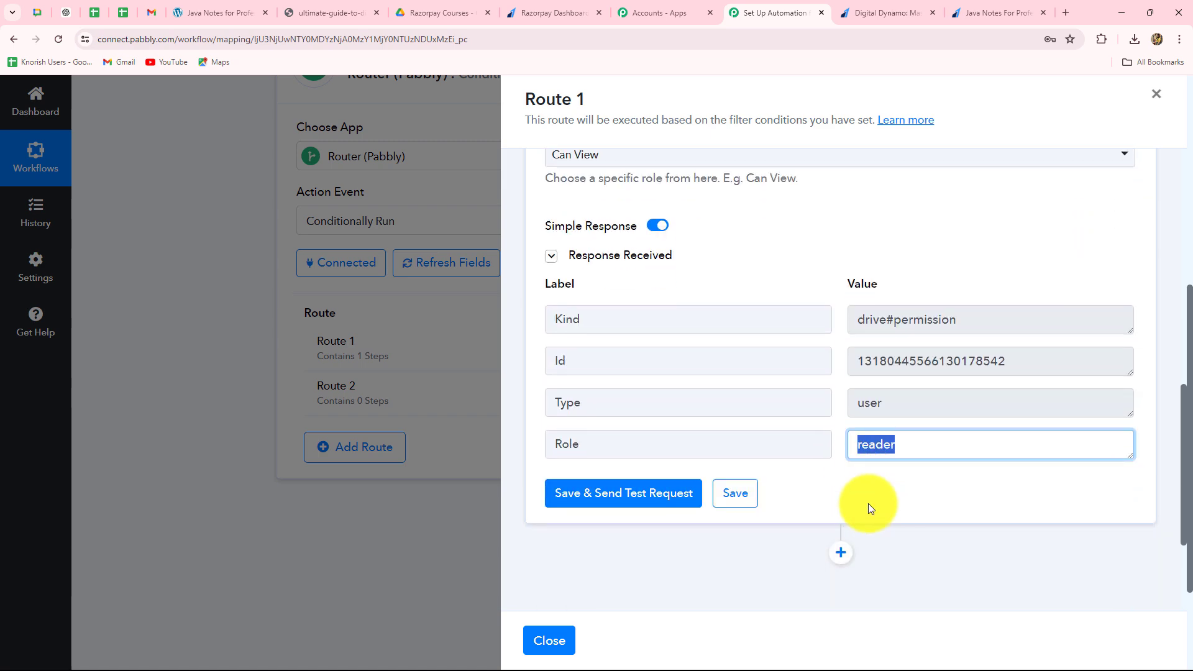
pyautogui.scroll(6, 867, 508)
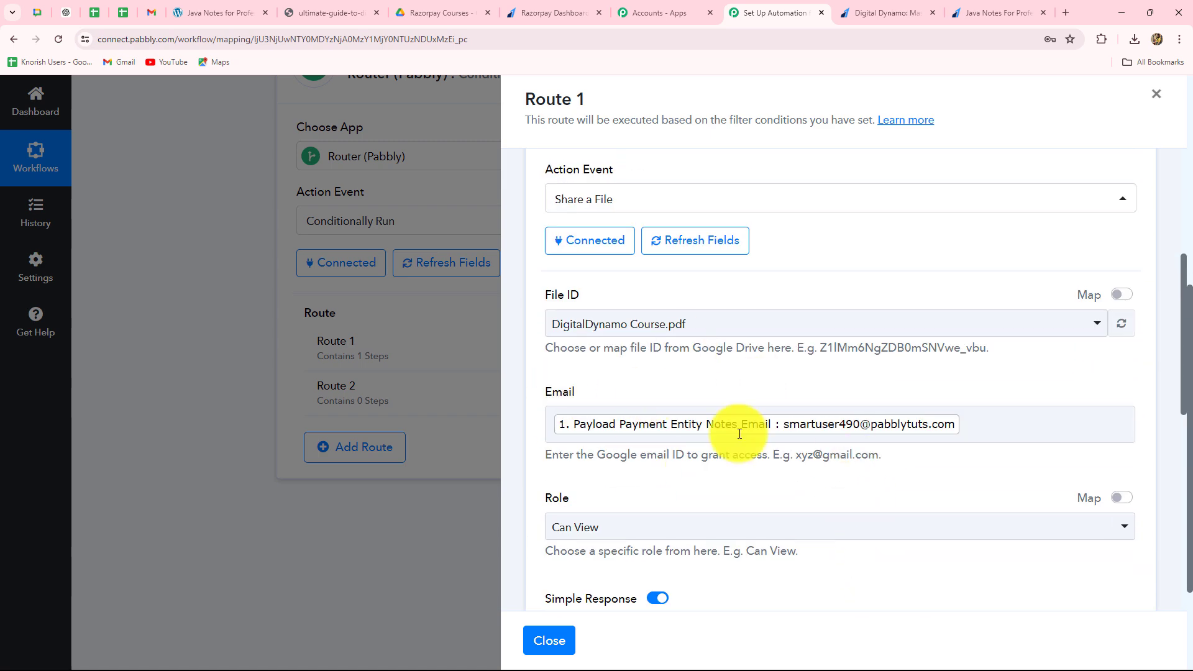
pyautogui.scroll(-6, 1000, 438)
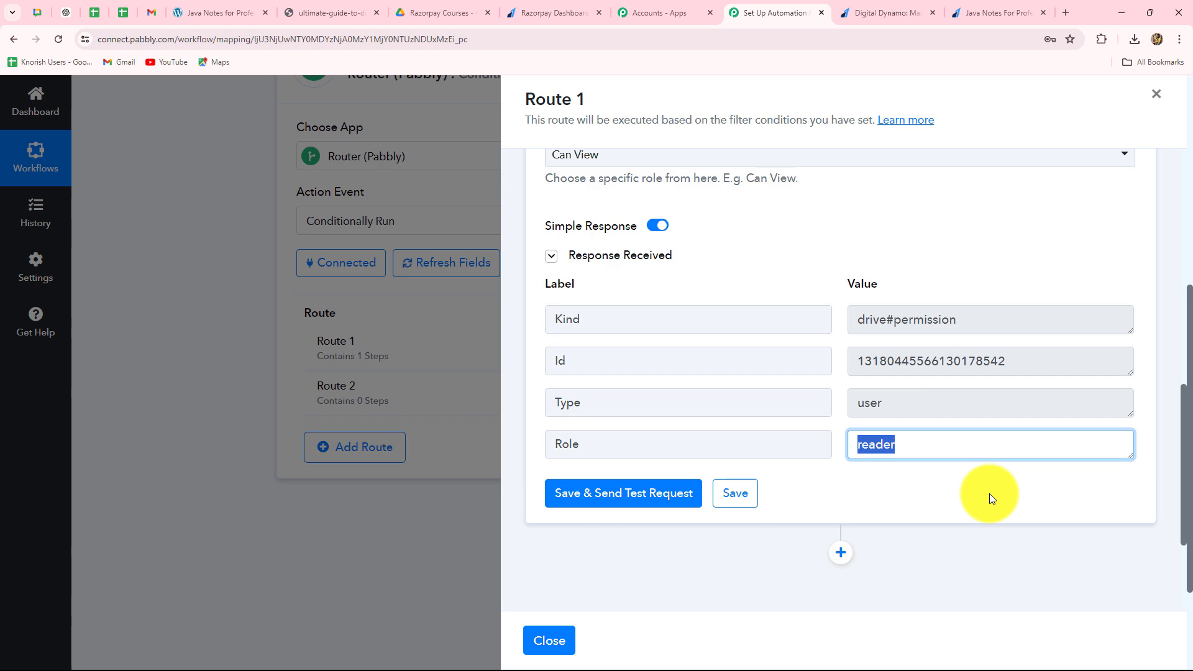
# - Switch to the recipient's Gmail inbox, open the DigitalDynamo Course.pdf sharing email and return to the Pabbly Connect workflow
pyautogui.click(1118, 11)
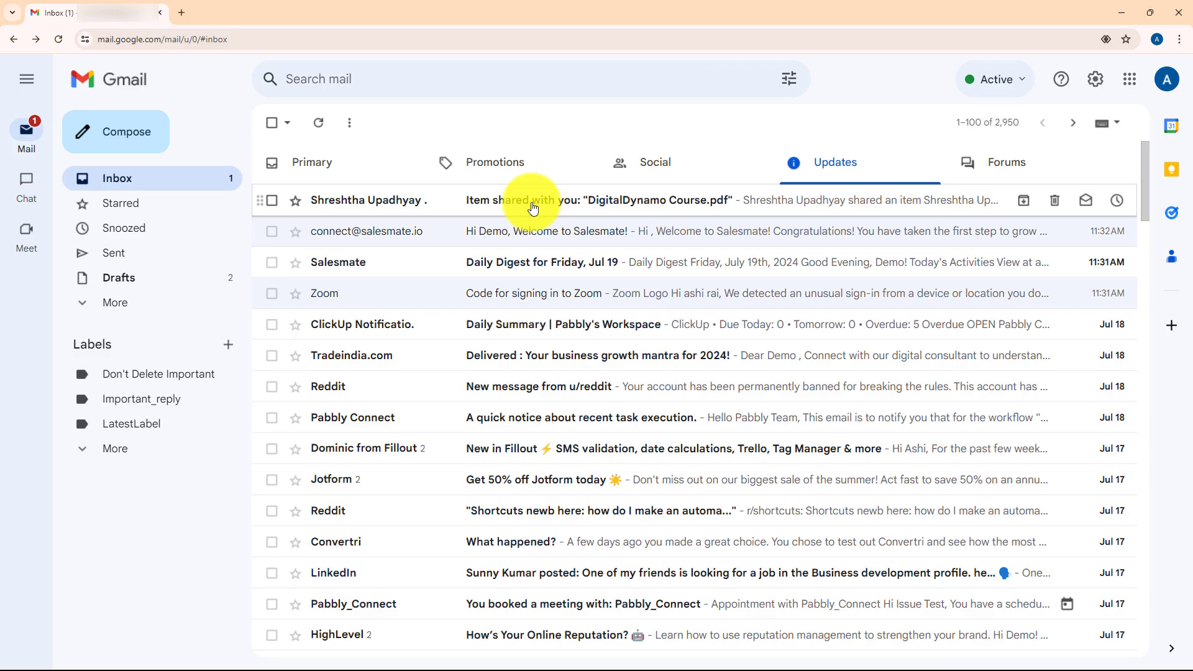
pyautogui.click(530, 202)
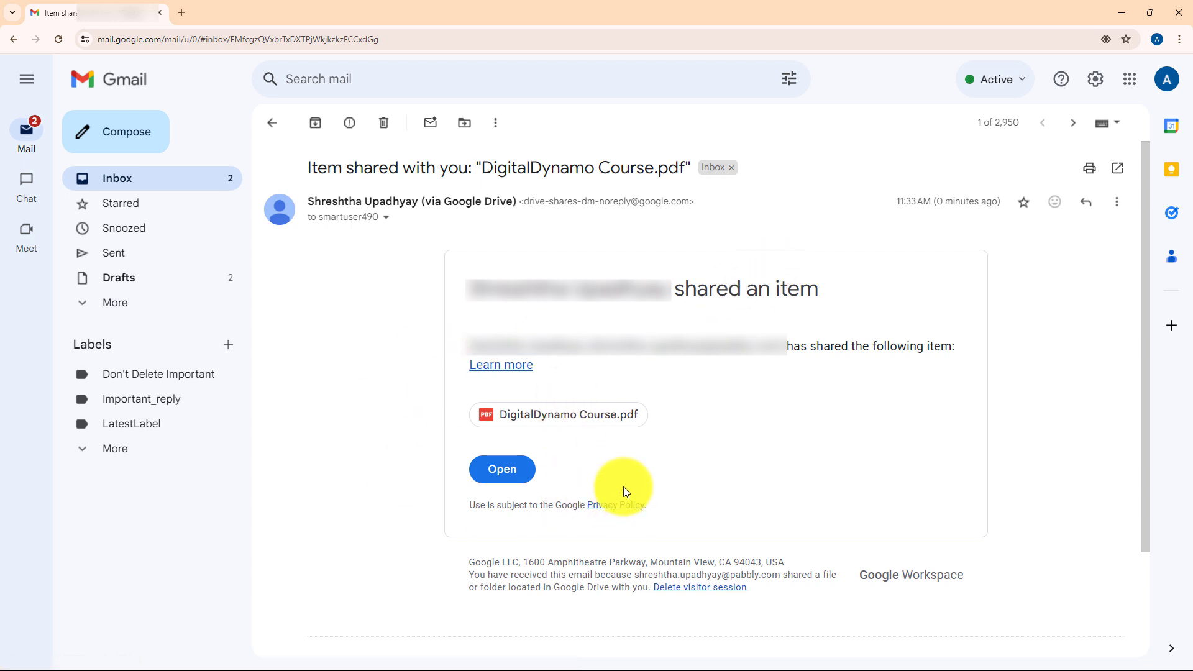
pyautogui.click(1122, 13)
# - Close Route 1's settings, check the Java Notes PDF and its Razorpay payment page, and return to the workflow
pyautogui.scroll(3, 960, 502)
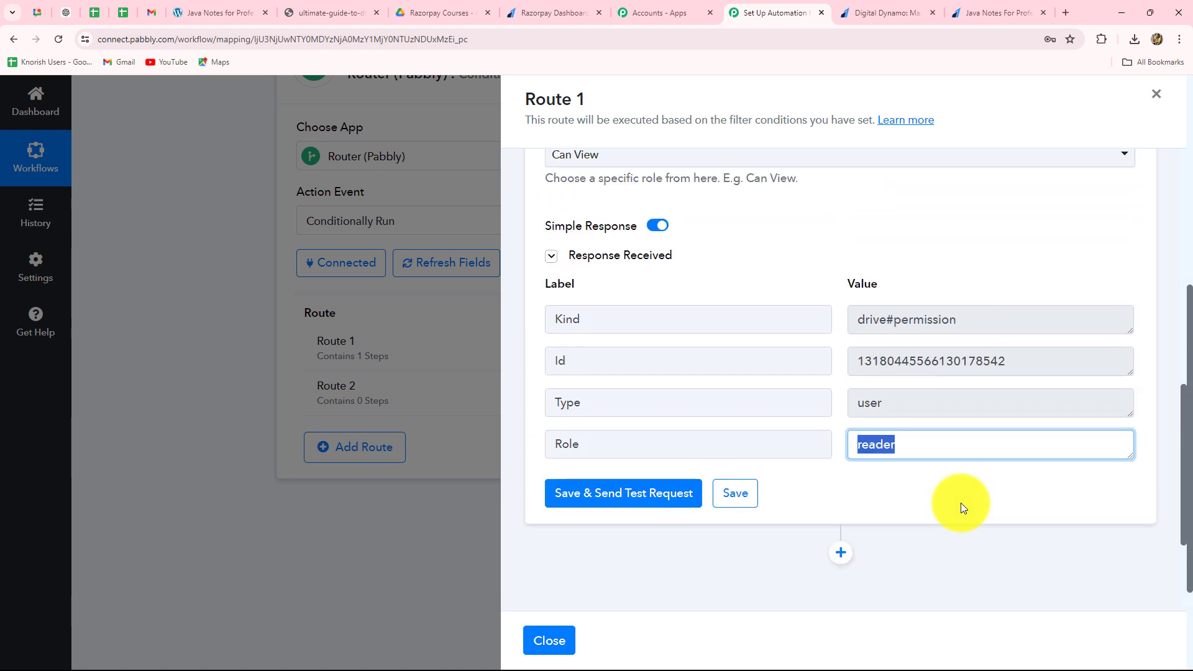
pyautogui.click(1158, 96)
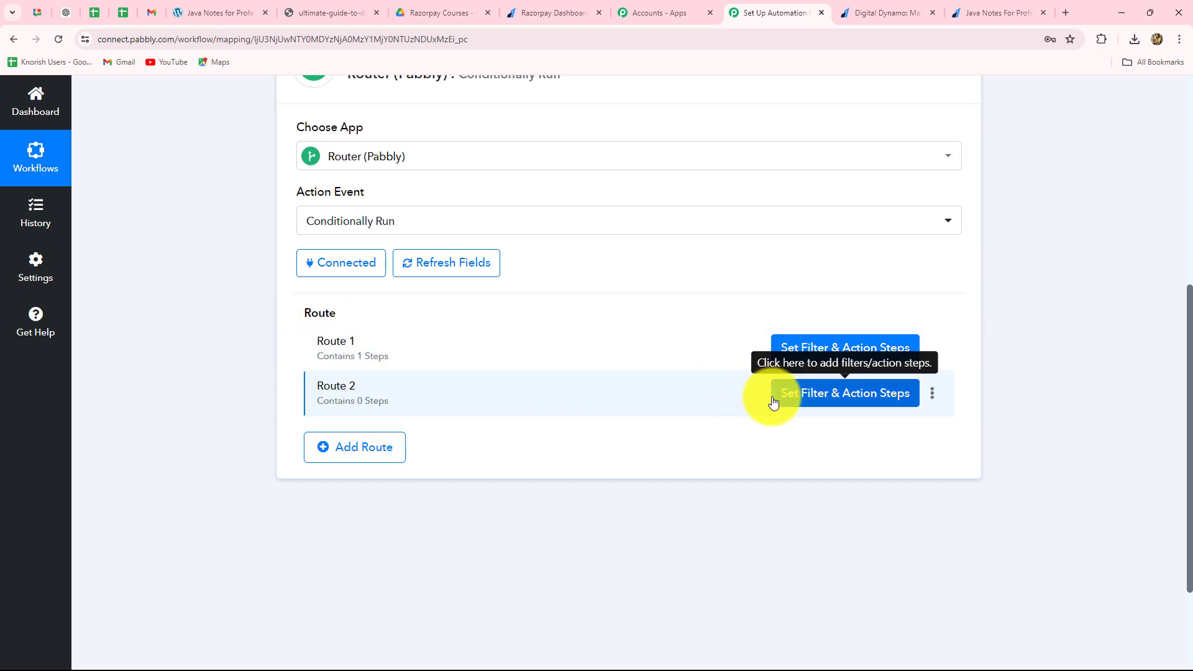
pyautogui.click(225, 14)
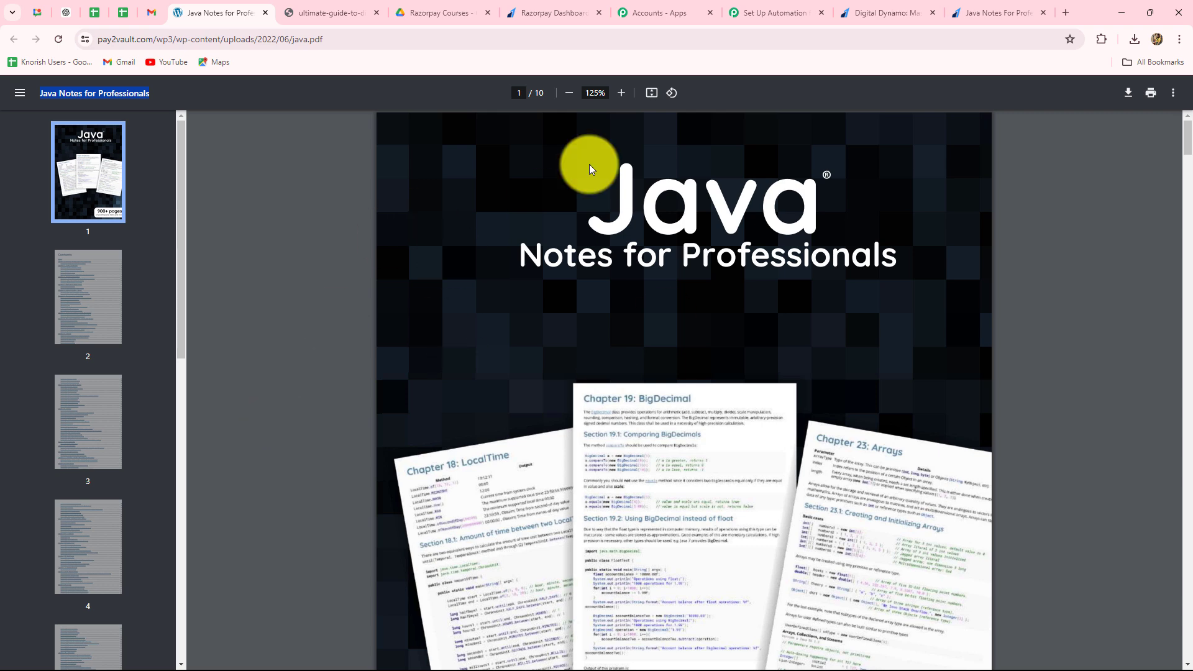
pyautogui.click(1003, 13)
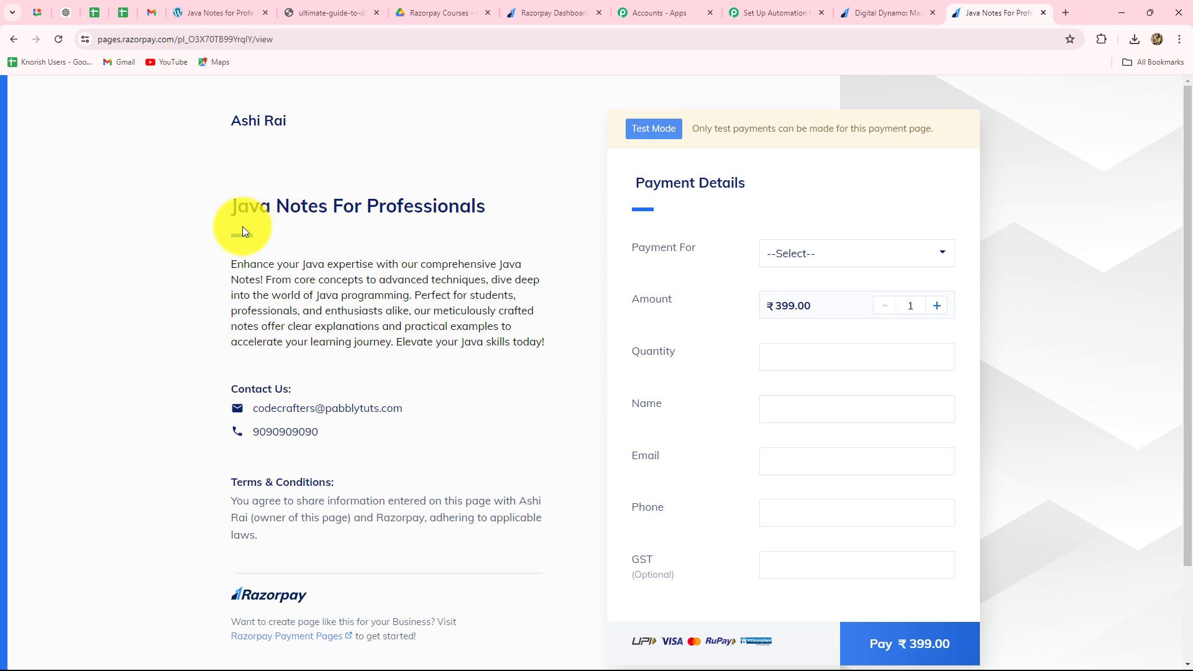
pyautogui.click(753, 13)
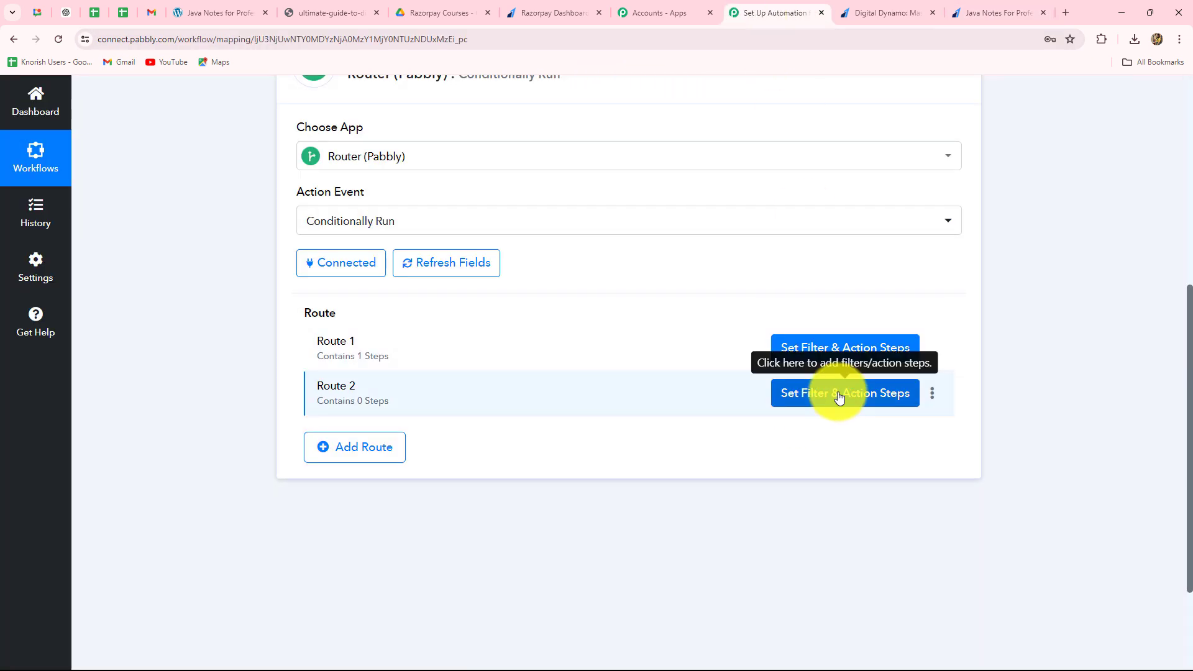
# - Open Route 2's filter and set its condition to the Razorpay payment's base amount Equal to 39900
pyautogui.click(839, 395)
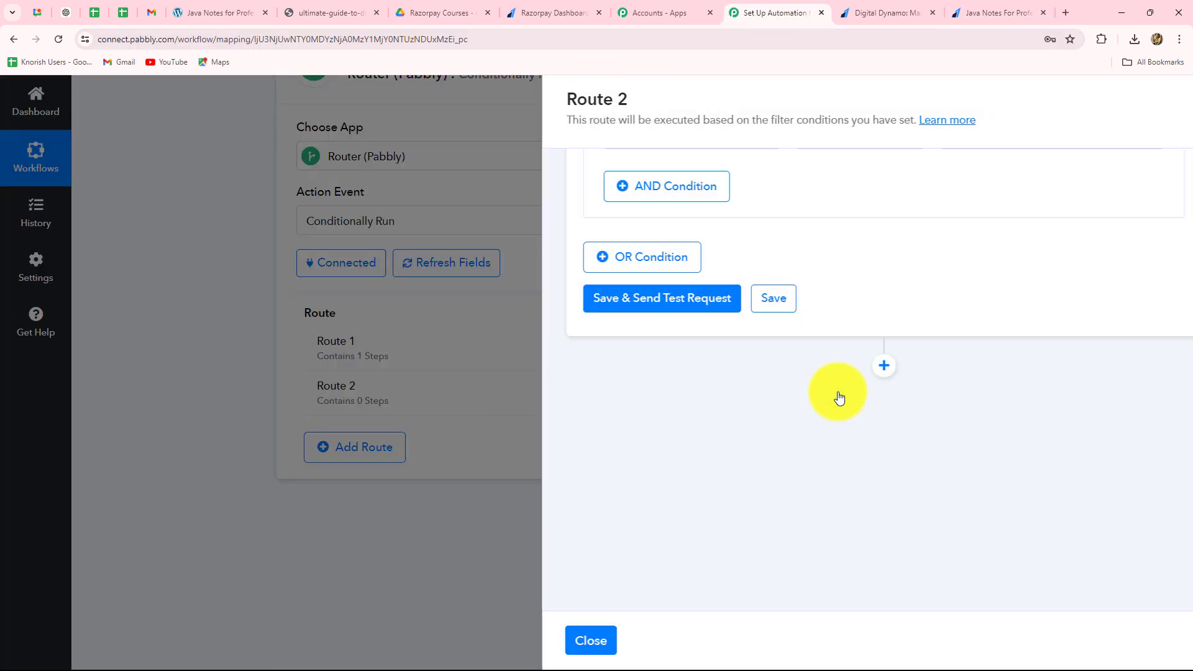
pyautogui.click(647, 319)
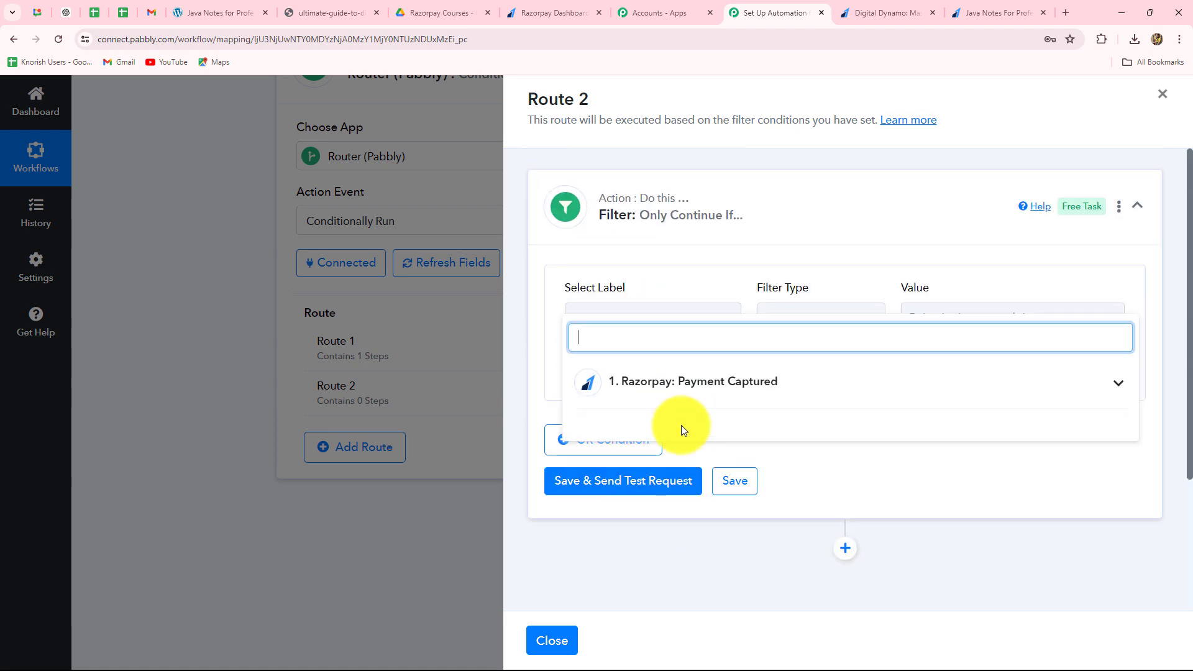
pyautogui.scroll(-10, 710, 500)
pyautogui.scroll(-2, 711, 505)
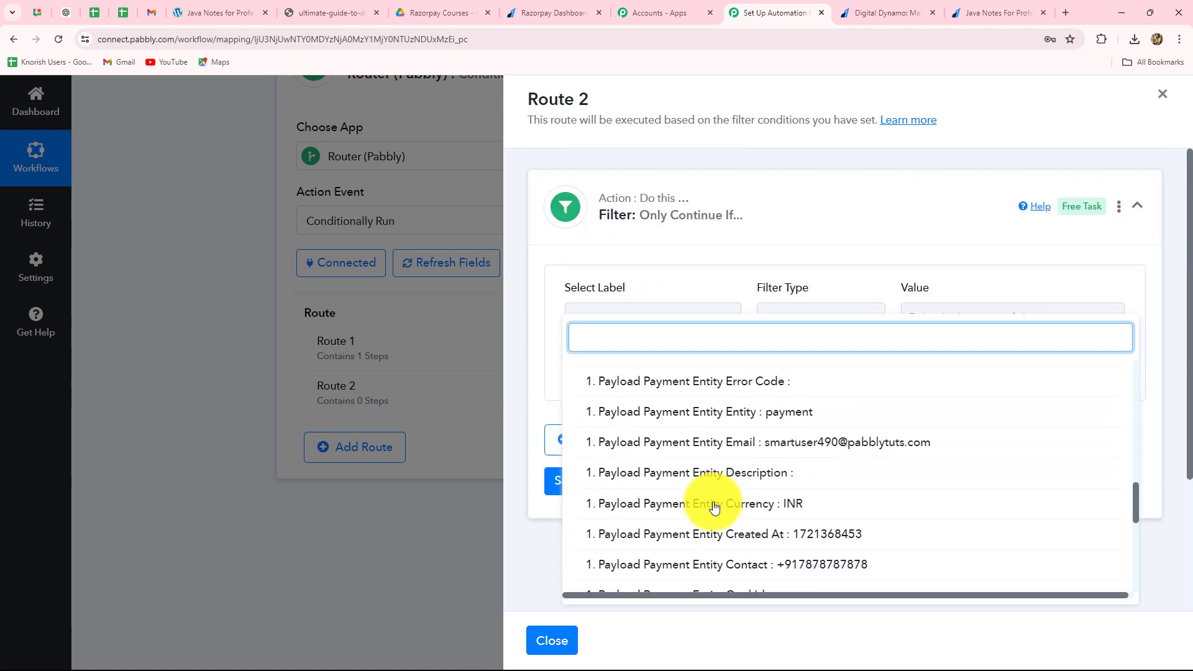
pyautogui.scroll(-2, 807, 540)
pyautogui.click(807, 533)
pyautogui.click(950, 315)
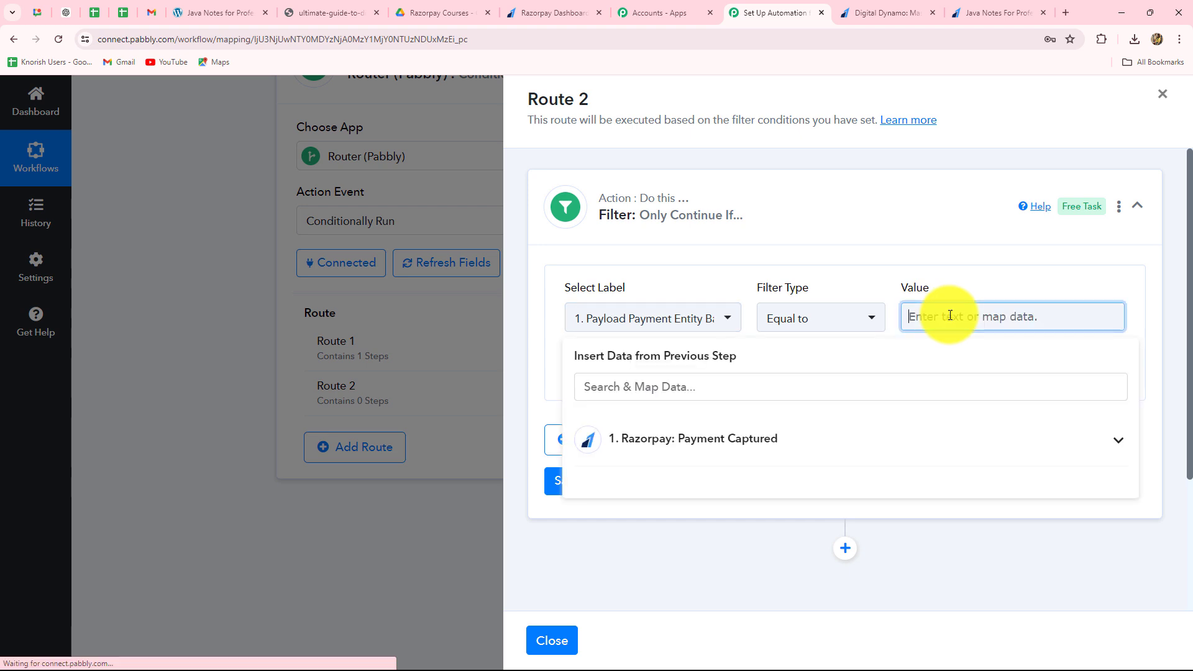
pyautogui.write('399')
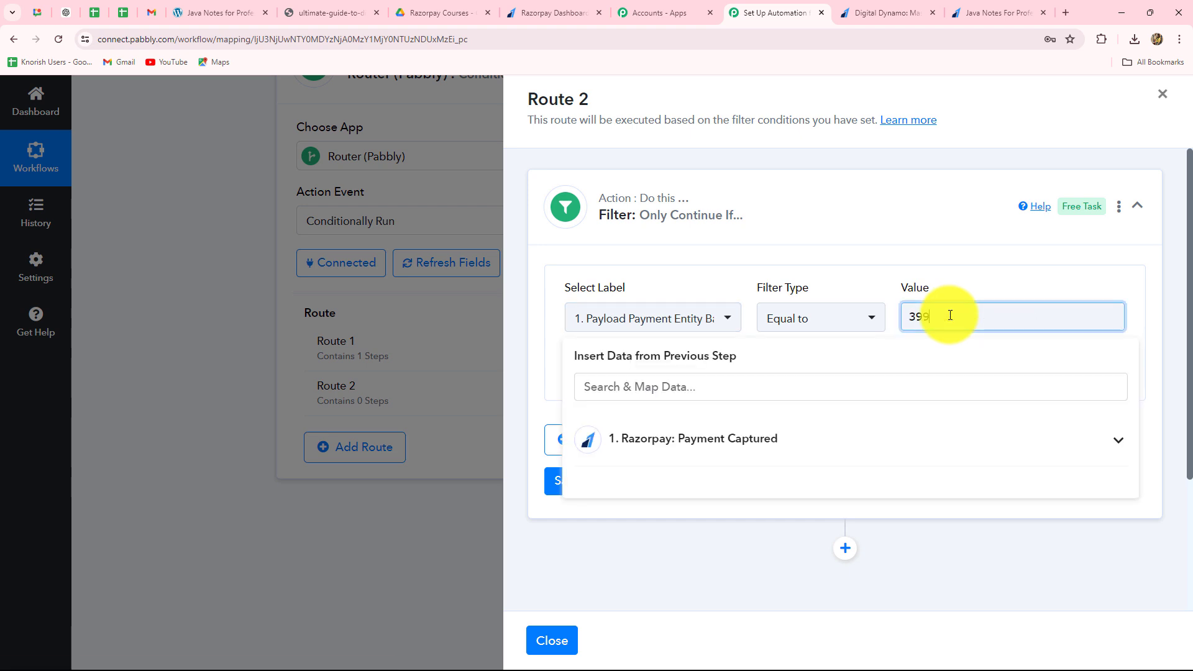
pyautogui.write('00')
pyautogui.click(897, 232)
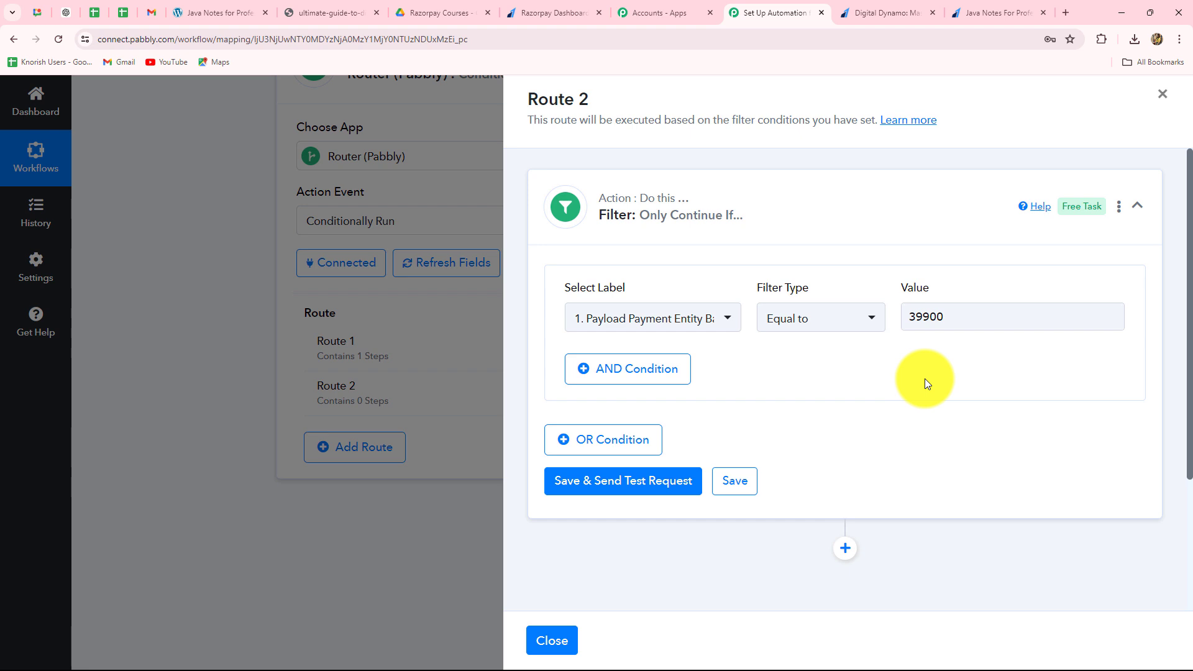
# - Save Route 2's filter, send a test request and review the response message against the condition
pyautogui.click(644, 487)
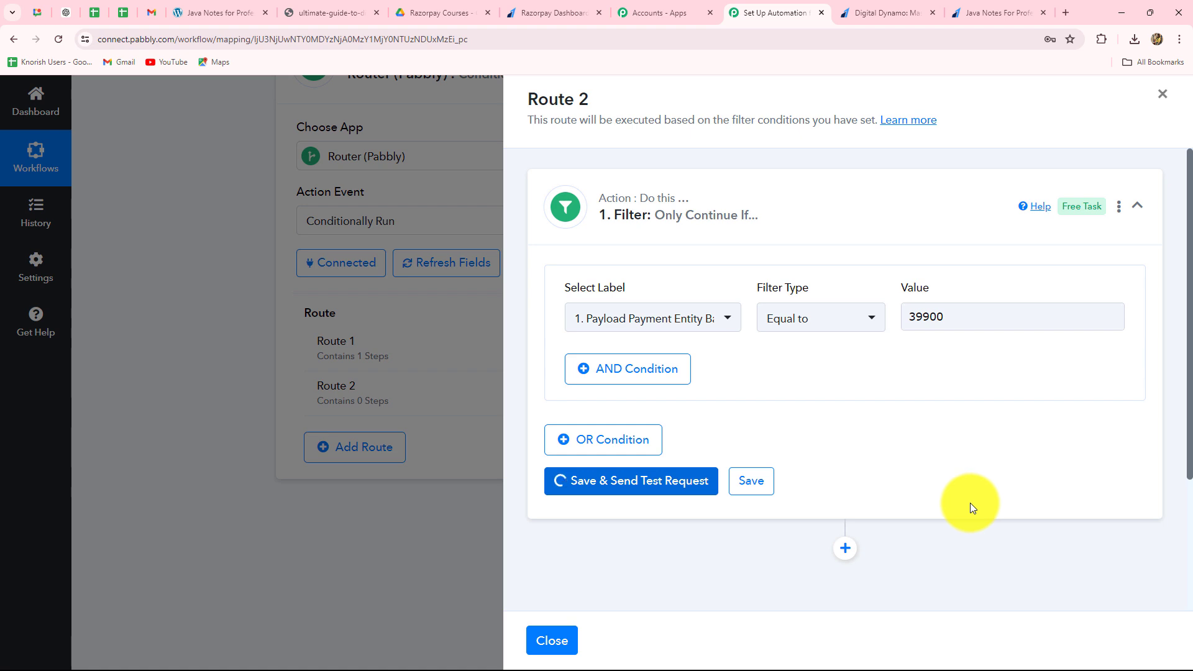
pyautogui.scroll(-3, 973, 495)
pyautogui.moveTo(997, 401); pyautogui.dragTo(825, 412)
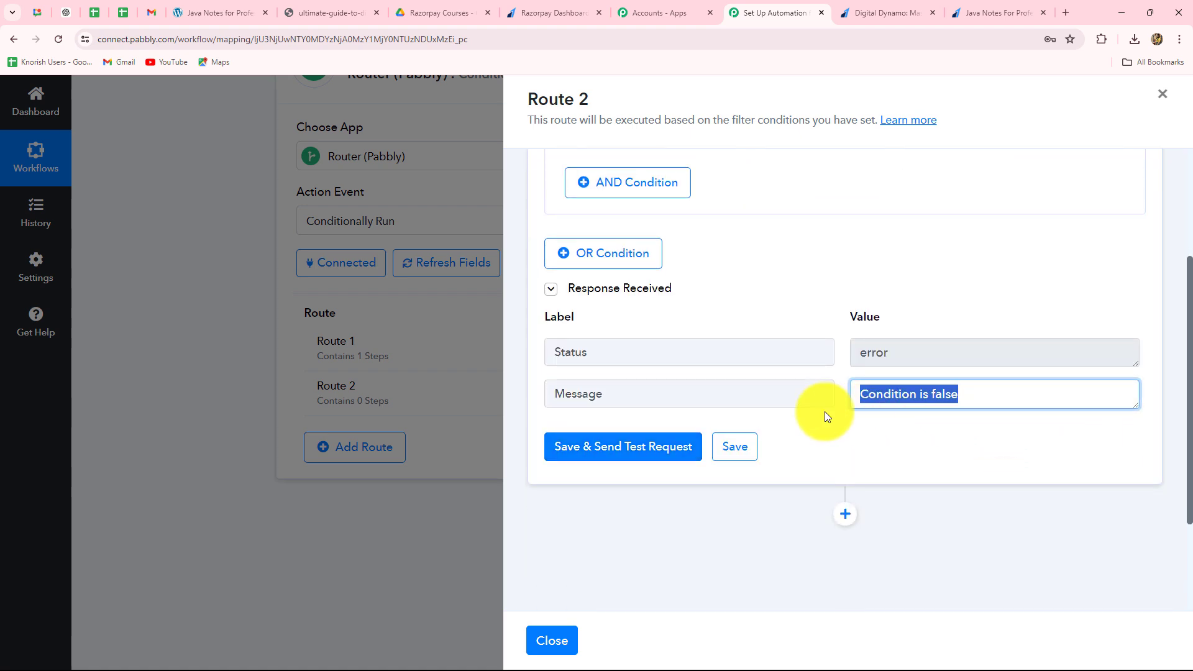
pyautogui.scroll(3, 914, 491)
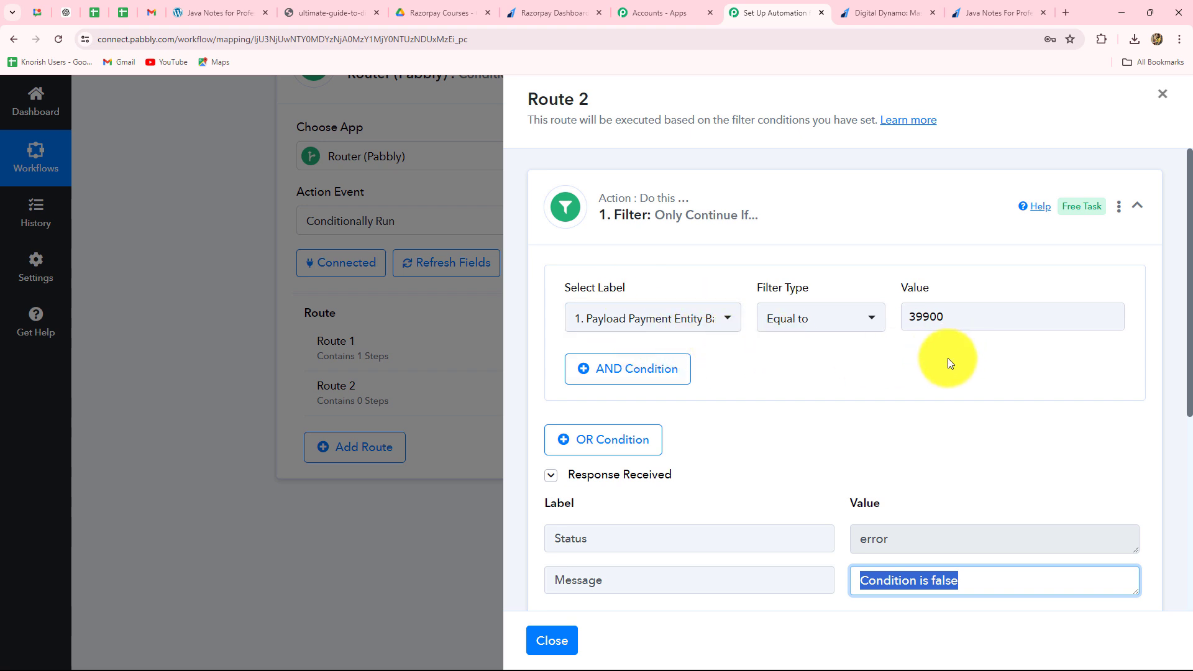
pyautogui.scroll(-4, 948, 358)
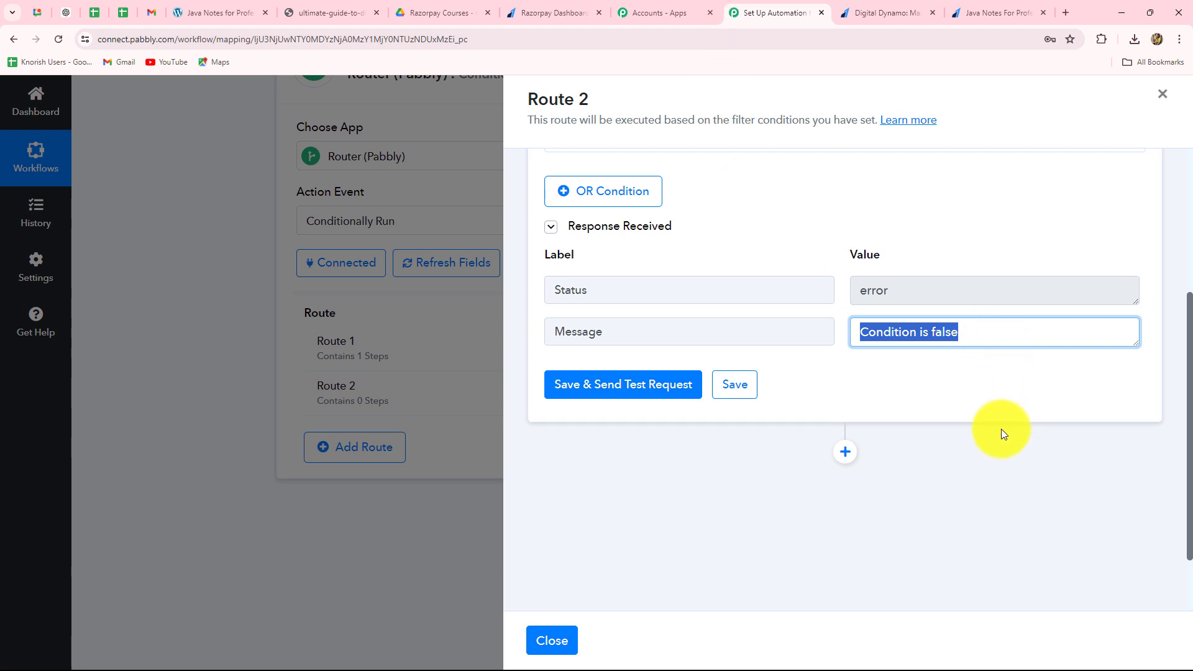
# - Add a Google Drive action step after the filter in Route 2
pyautogui.scroll(-2, 941, 461)
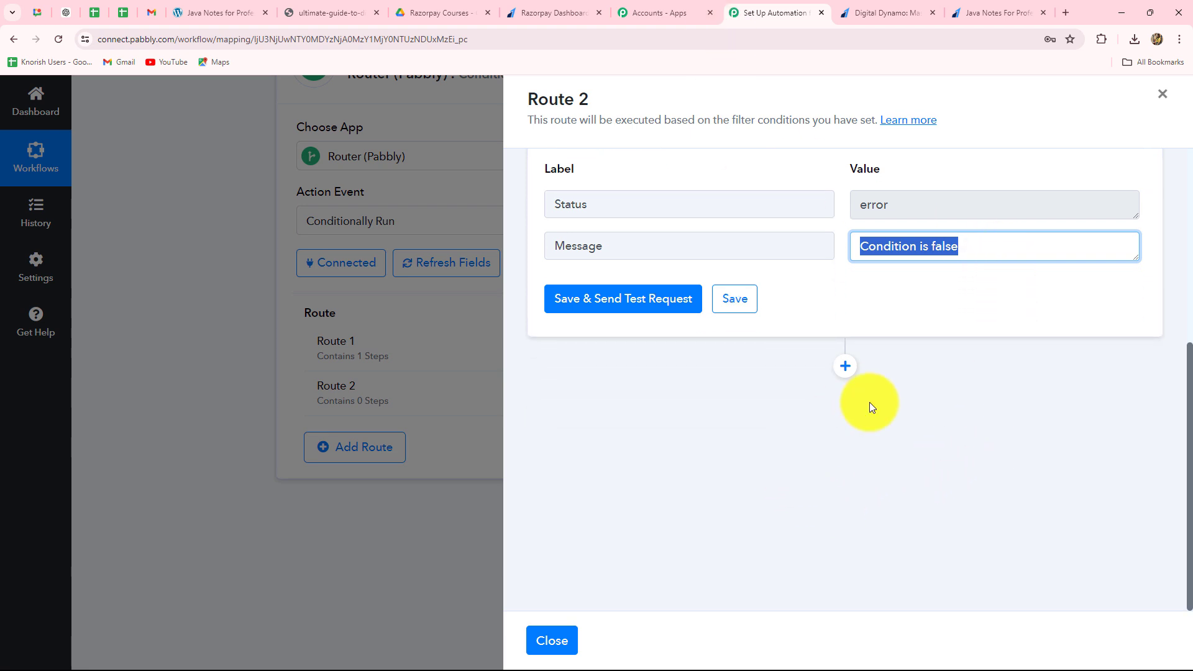
pyautogui.scroll(3, 913, 216)
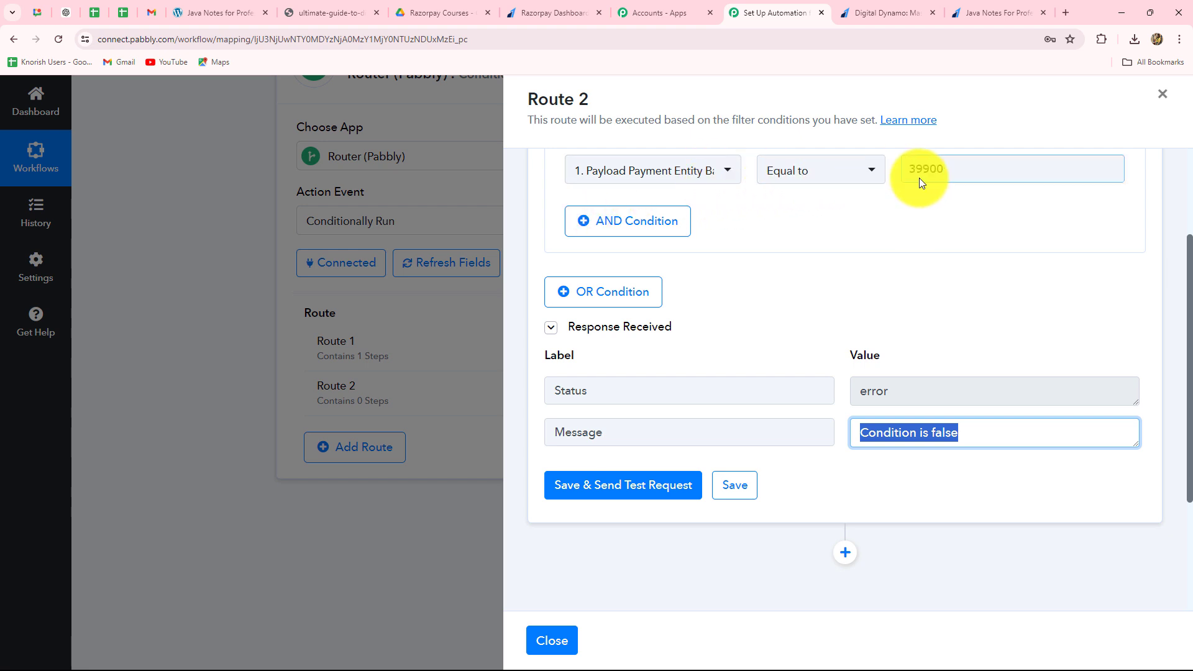
pyautogui.scroll(-3, 994, 282)
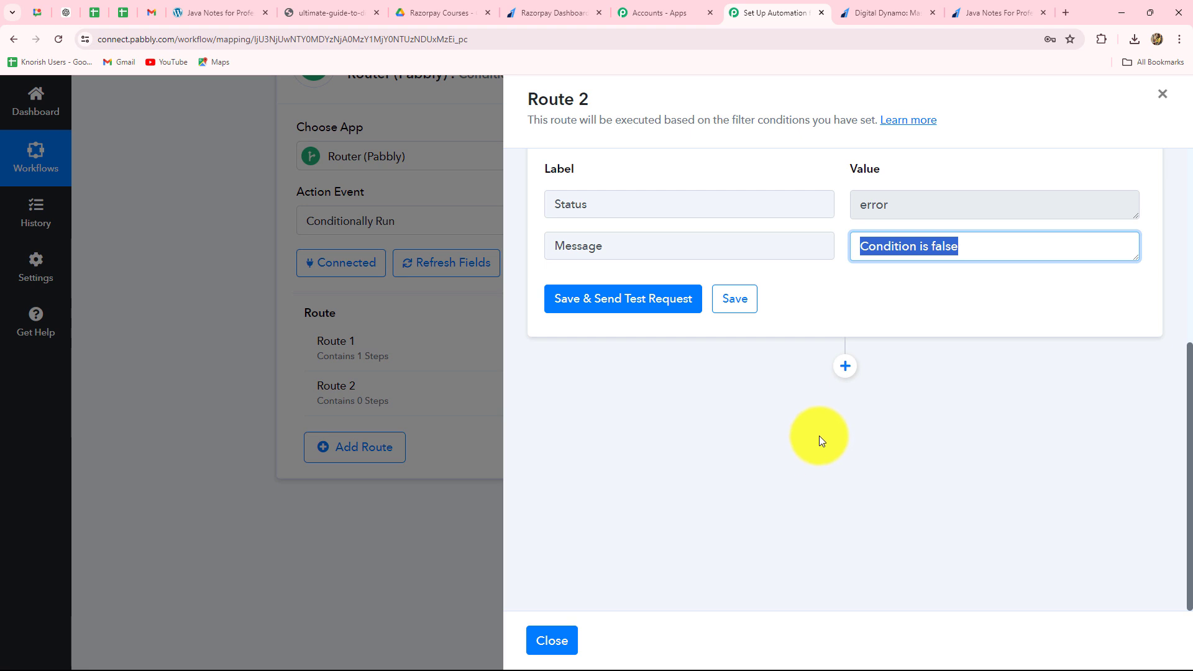
pyautogui.click(843, 366)
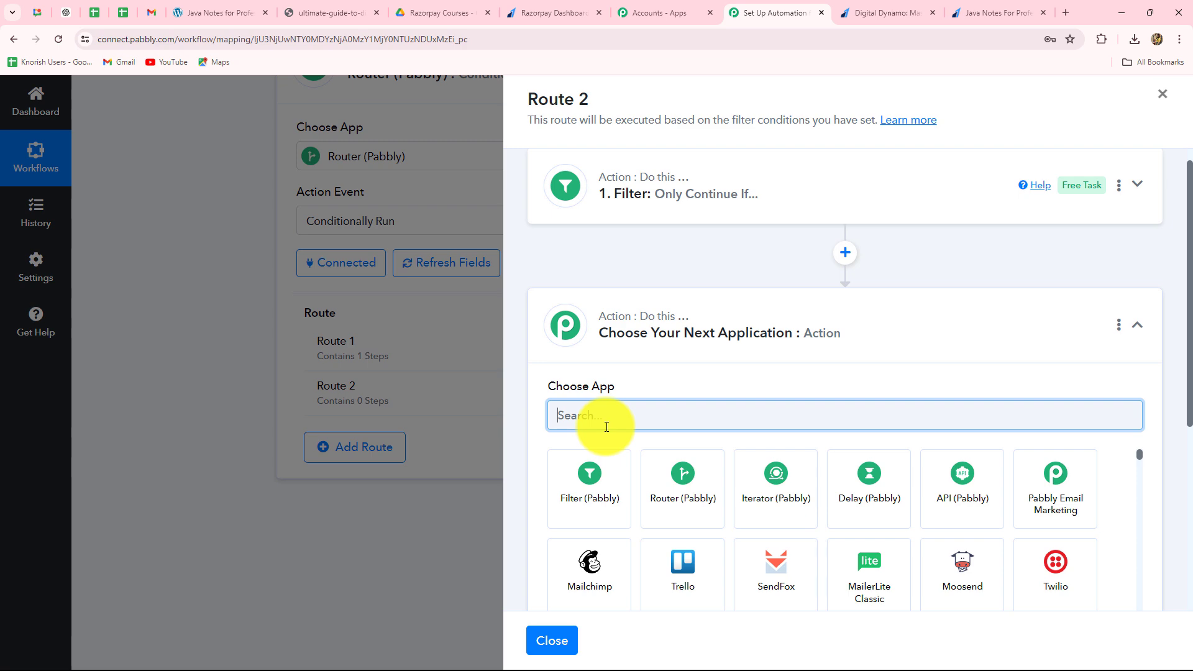
pyautogui.press('capslock')
pyautogui.write('Googl')
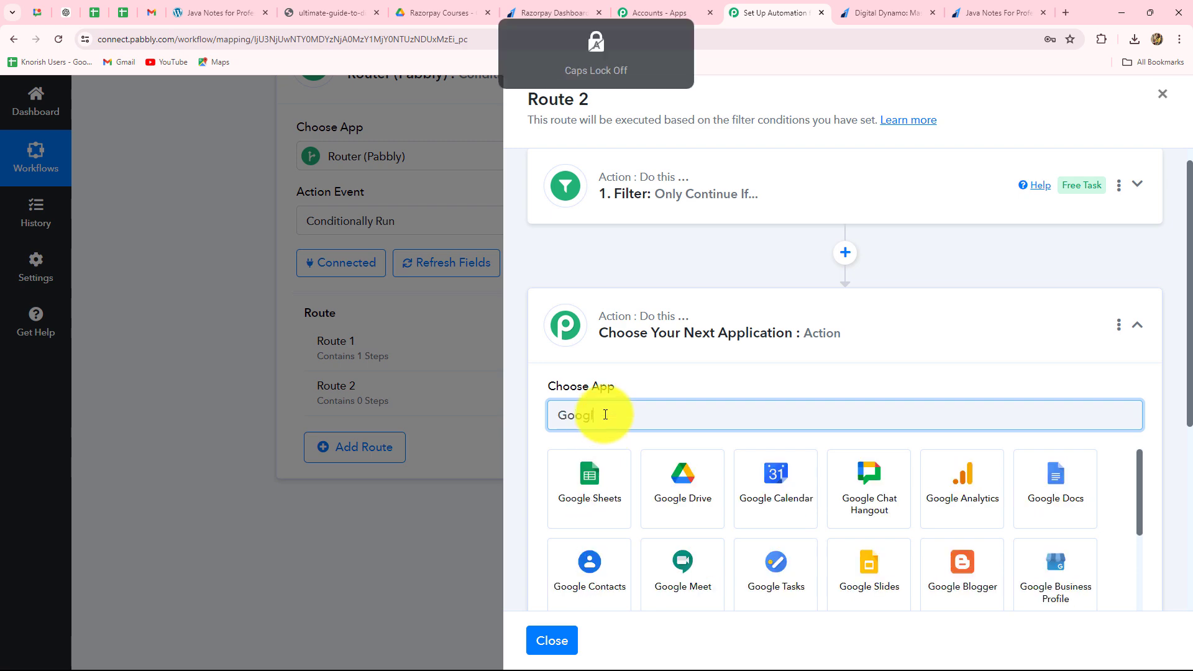
pyautogui.scroll(-5, 776, 541)
pyautogui.scroll(5, 715, 525)
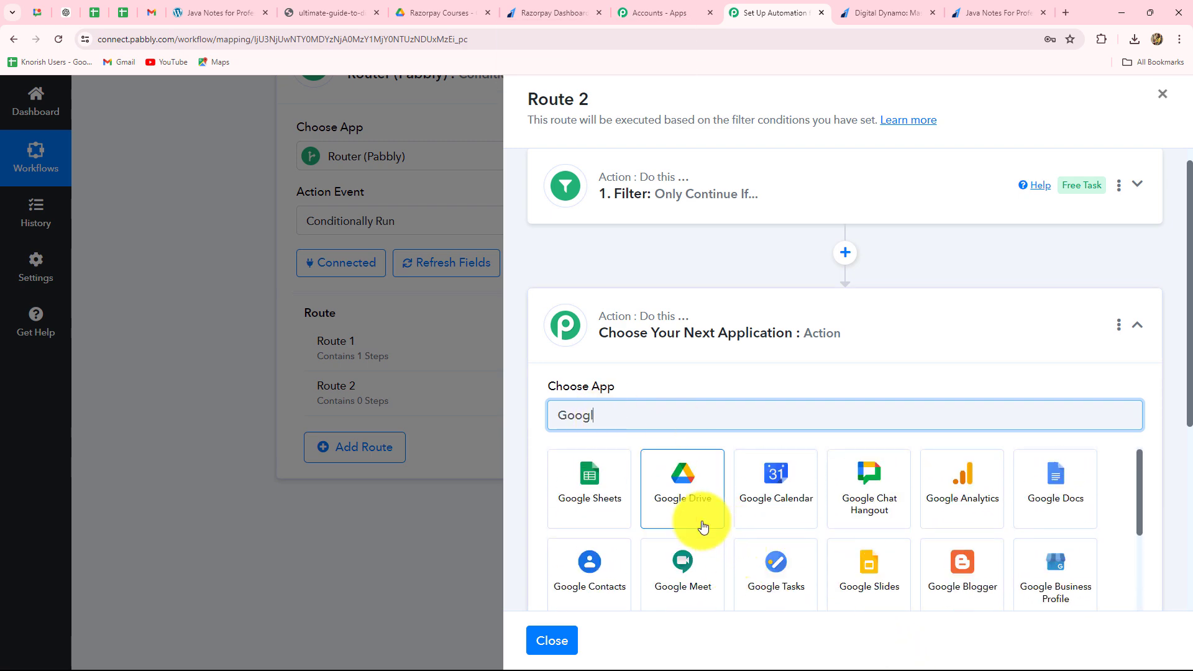
pyautogui.click(703, 526)
# - Set the Google Drive action event to Share a File and connect it through the existing Google Drive #11 connection
pyautogui.click(590, 491)
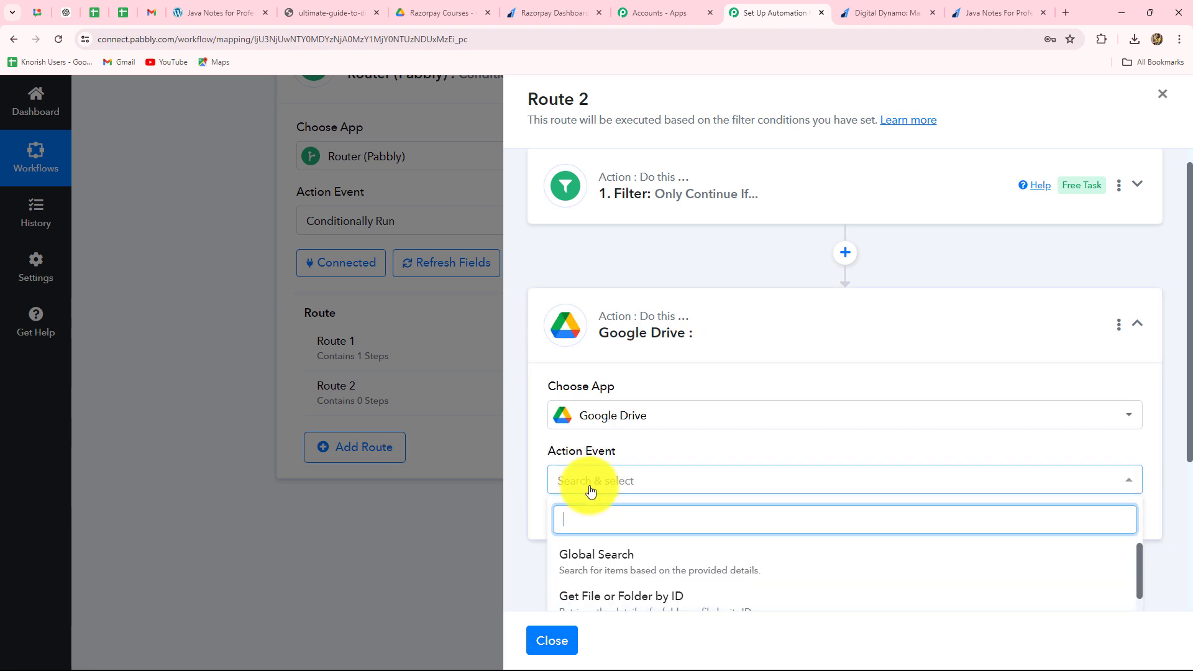
pyautogui.scroll(-2, 612, 538)
pyautogui.click(602, 600)
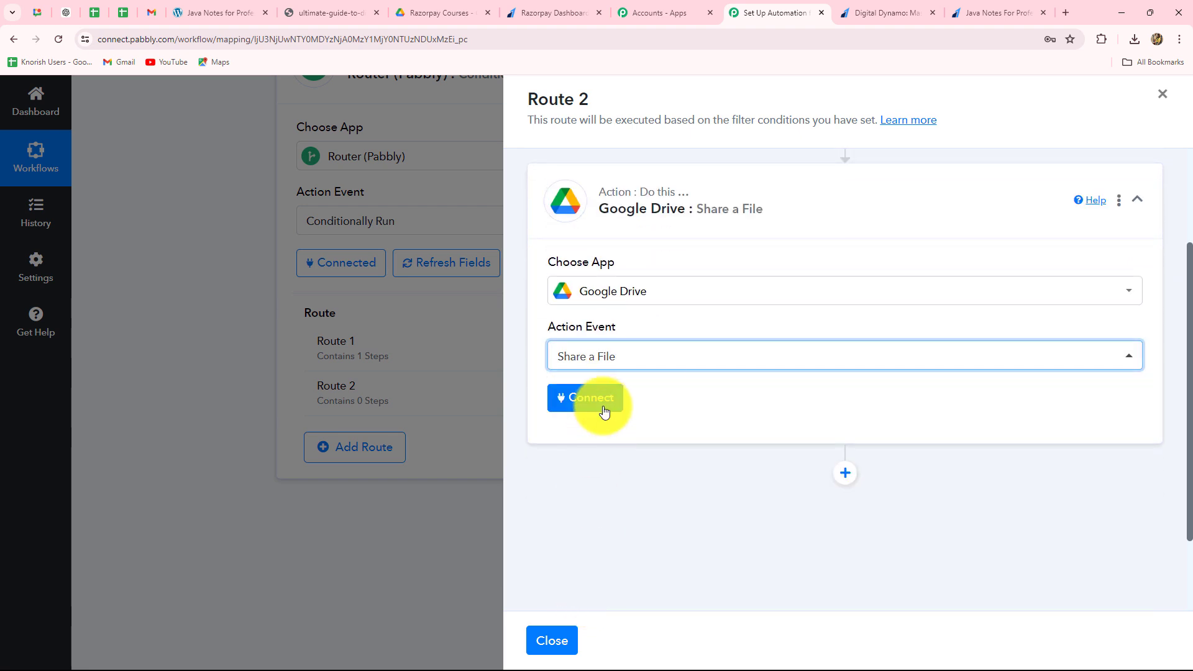
pyautogui.click(604, 411)
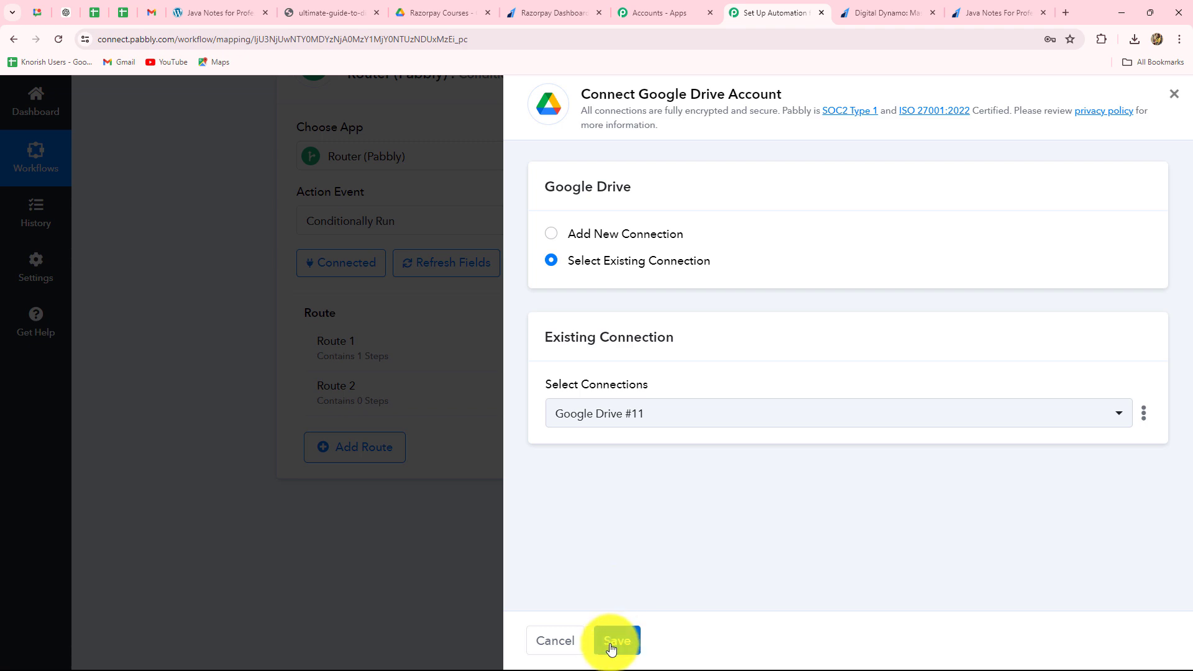
pyautogui.click(612, 642)
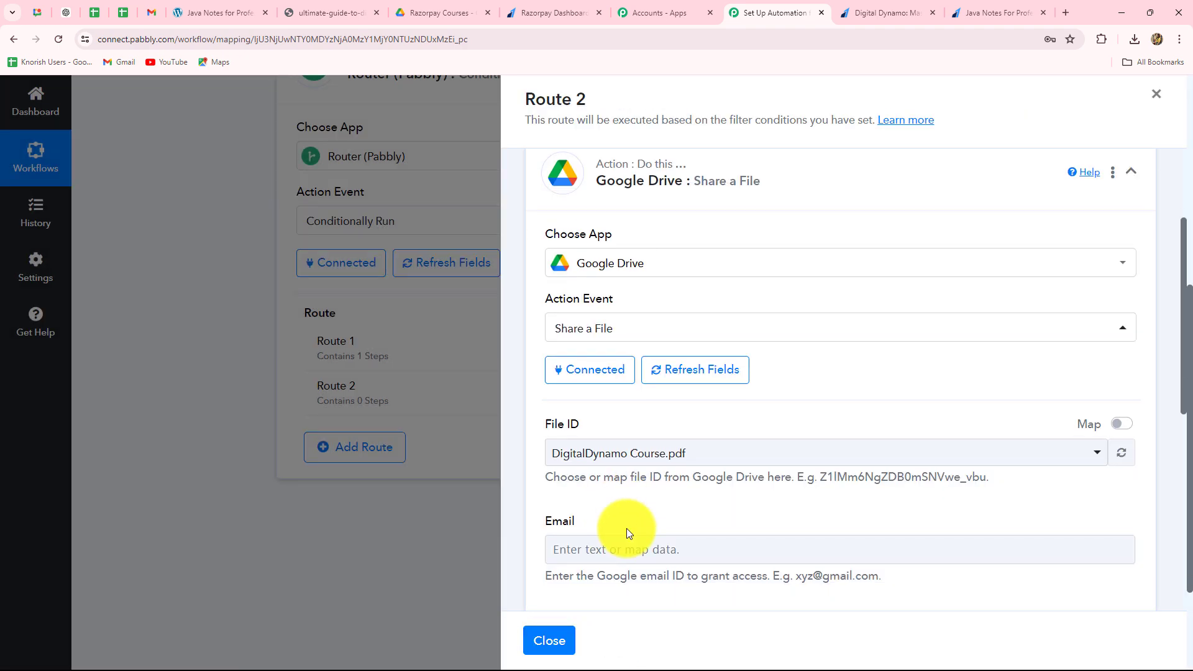
# - Choose Java Notes for Professionals.pdf as the file to share and map the email to the Razorpay payment's Notes Email value
pyautogui.scroll(-3, 621, 531)
pyautogui.click(721, 296)
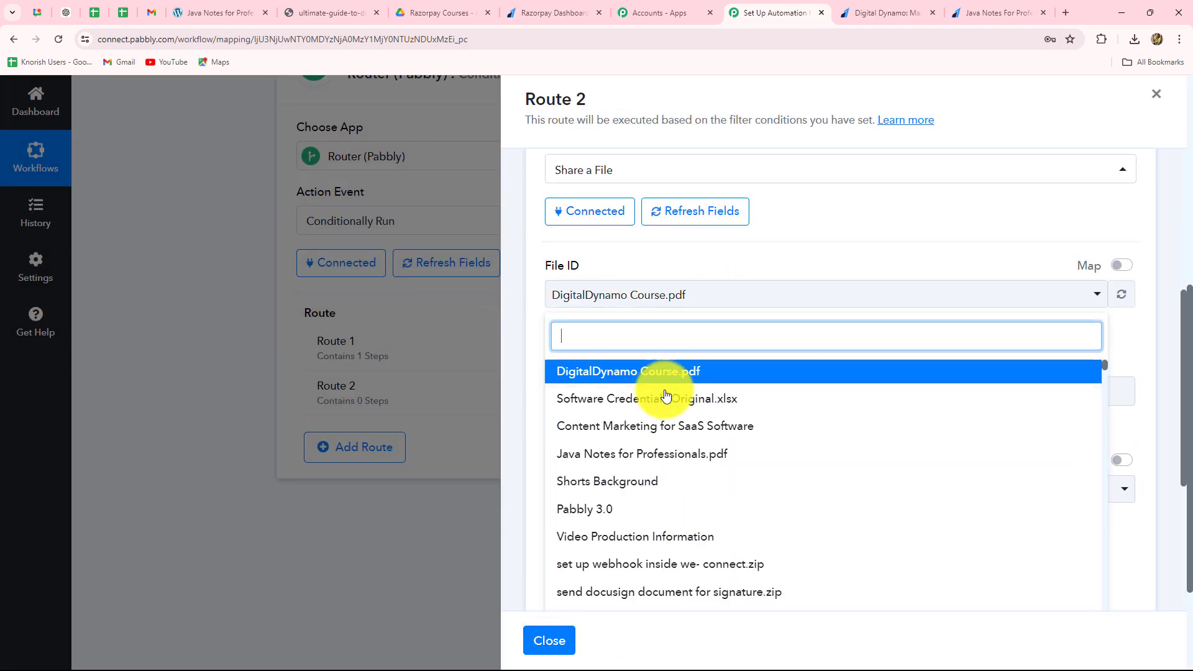
pyautogui.click(617, 456)
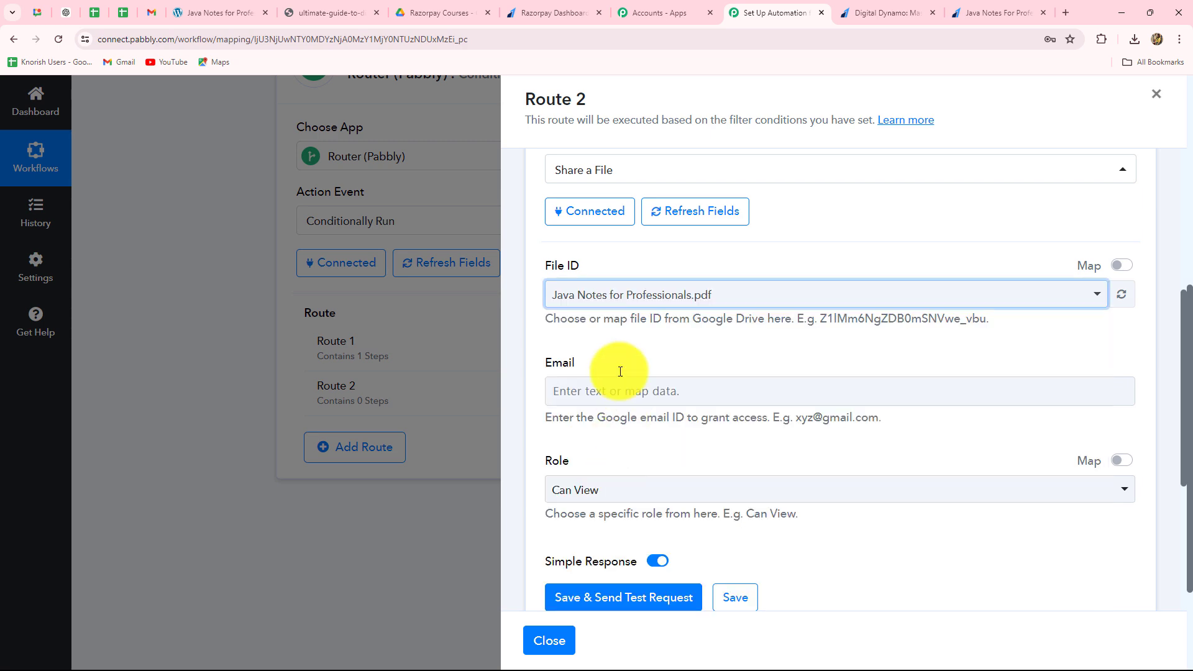
pyautogui.scroll(-3, 694, 379)
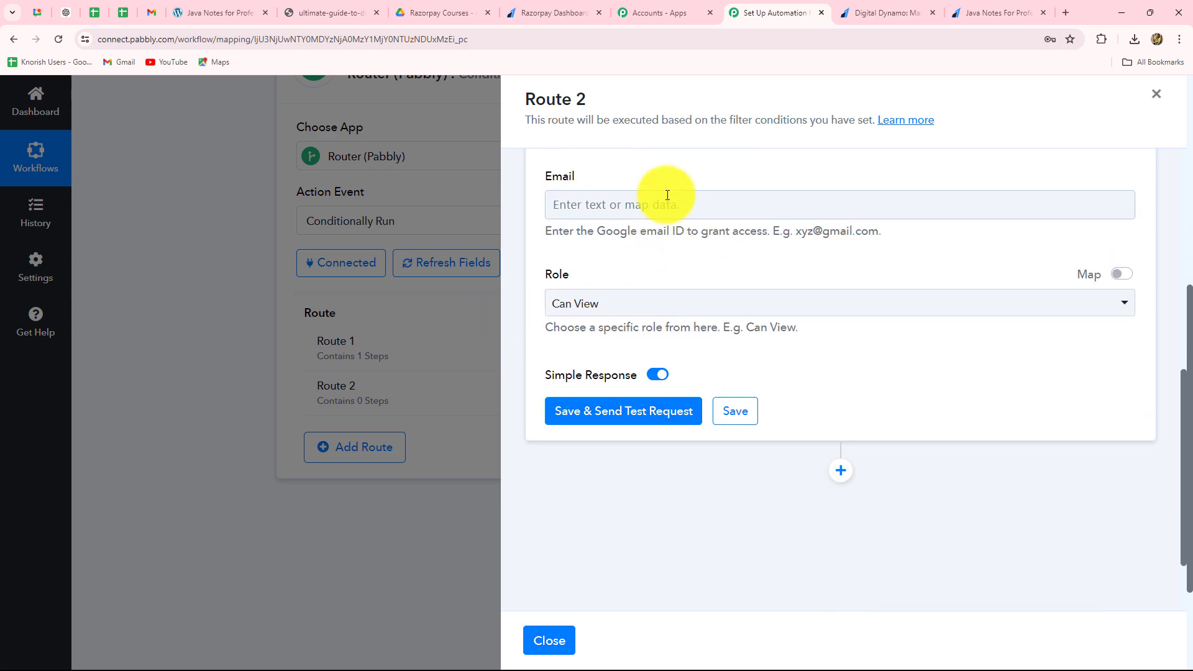
pyautogui.click(663, 202)
pyautogui.click(653, 326)
pyautogui.scroll(-4, 692, 516)
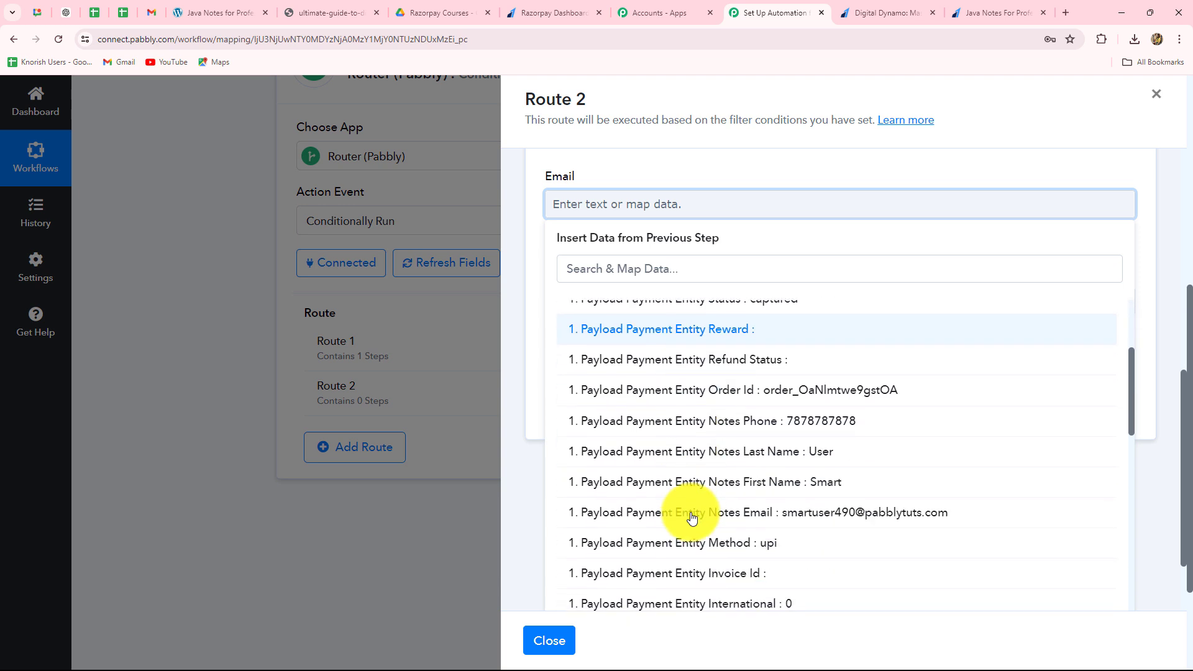
pyautogui.click(847, 453)
pyautogui.click(514, 351)
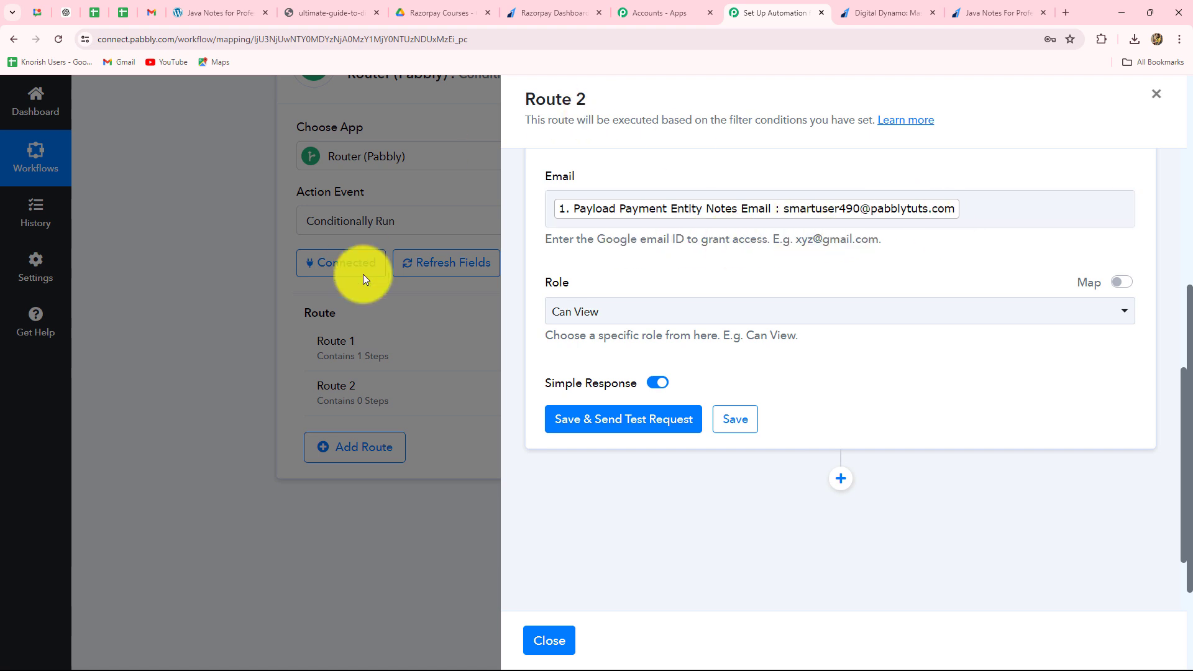
# - Check the role options, save the Share a File action with a test request, review the response and close Route 2's settings
pyautogui.click(657, 320)
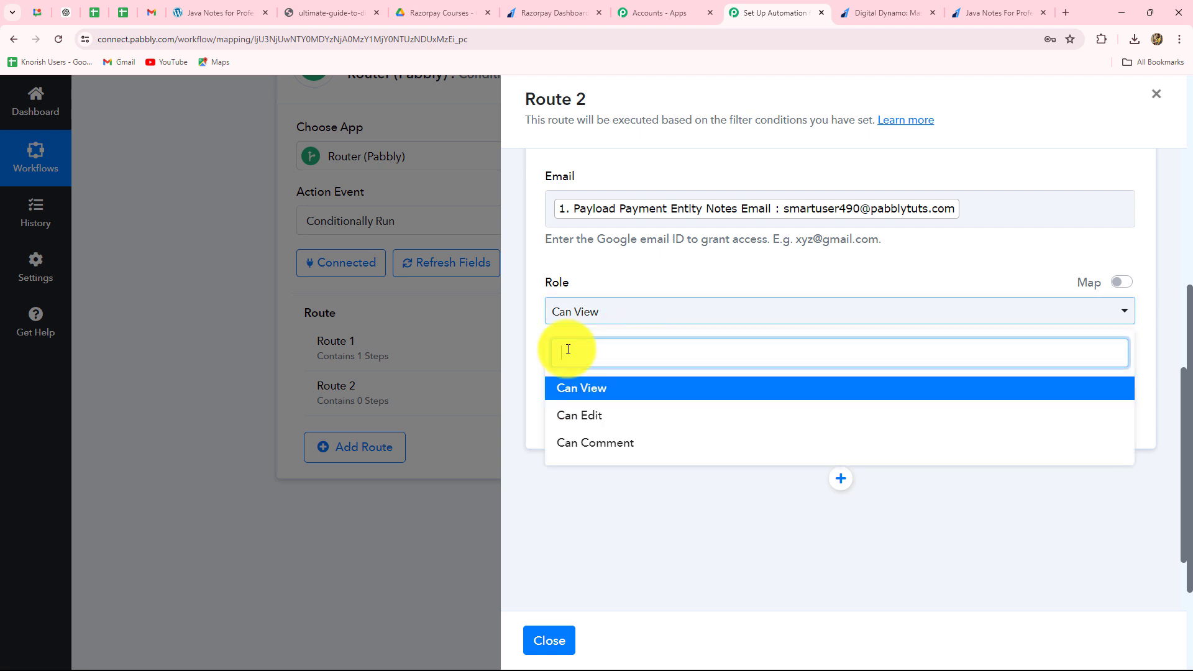
pyautogui.click(524, 353)
pyautogui.click(579, 431)
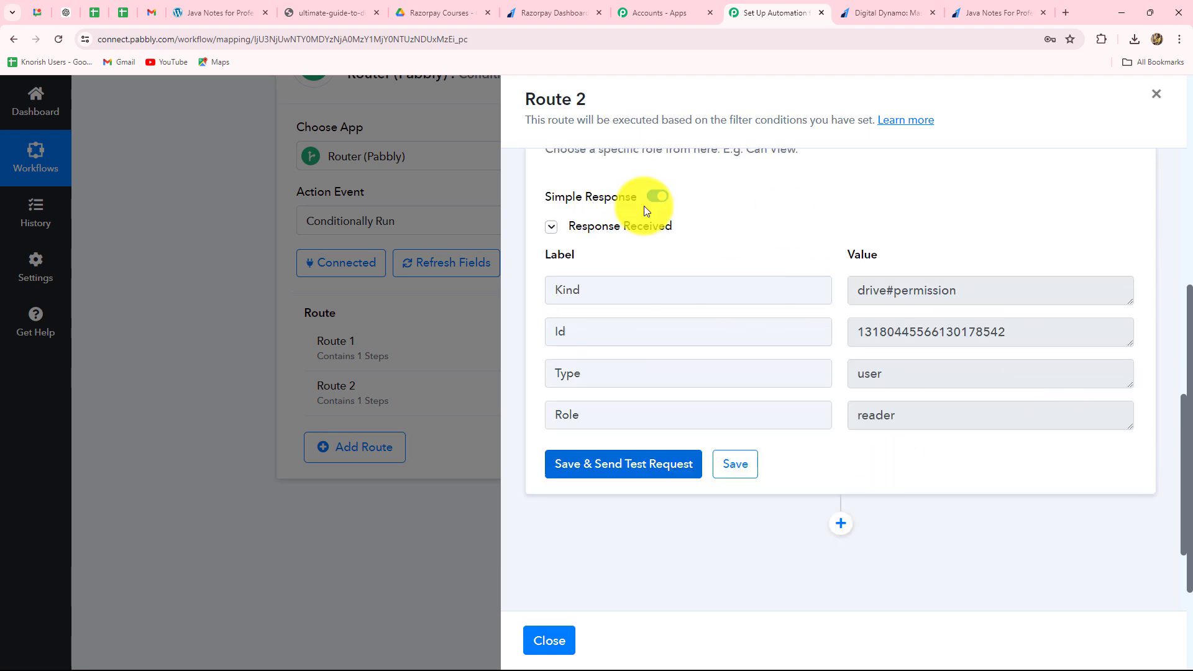
pyautogui.click(943, 302)
pyautogui.click(945, 333)
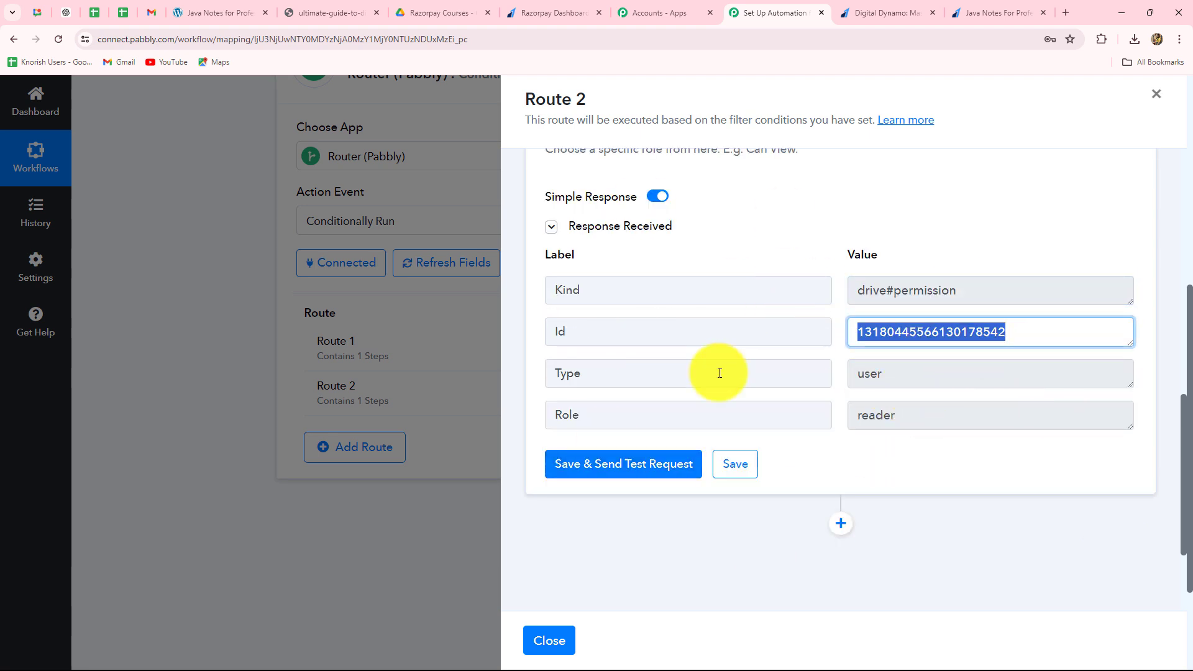
pyautogui.click(1154, 95)
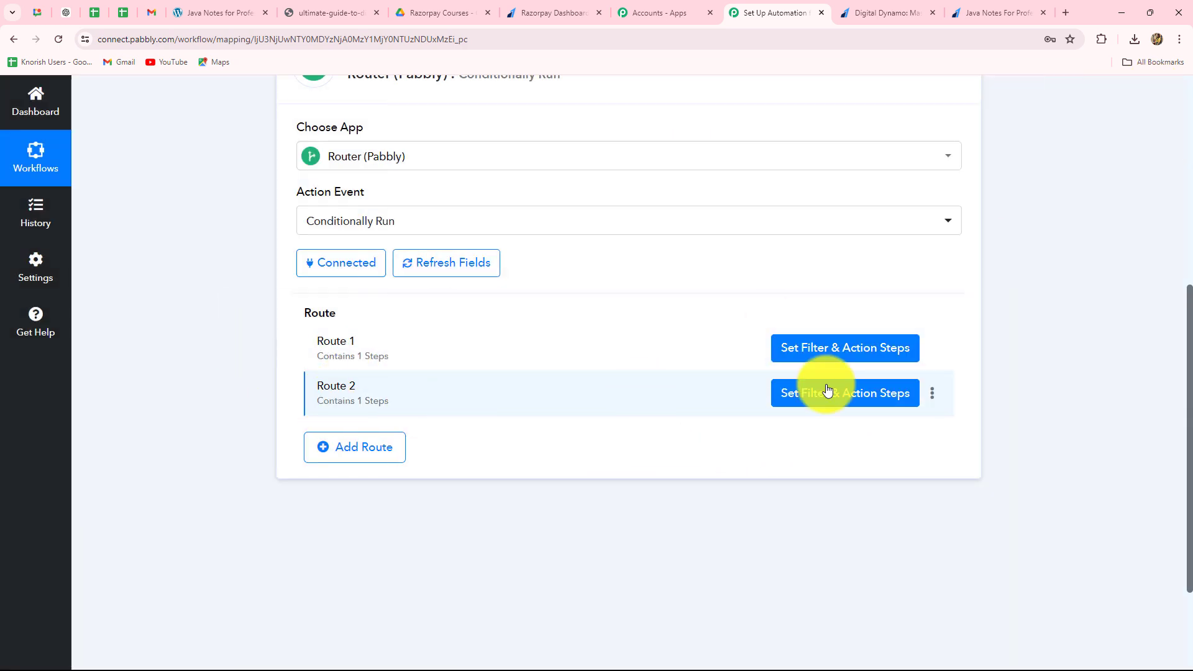
# - Rename Route 1 as "Digital Dynamo: Mastering Marketing"
pyautogui.click(932, 348)
pyautogui.click(863, 370)
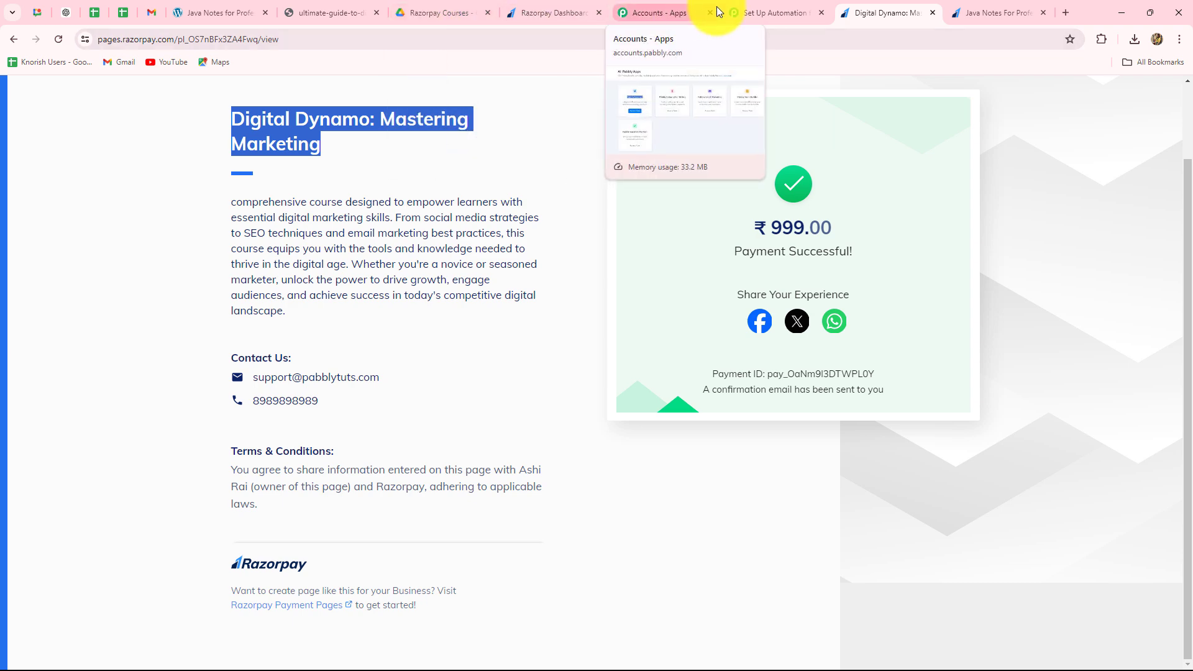
pyautogui.click(770, 13)
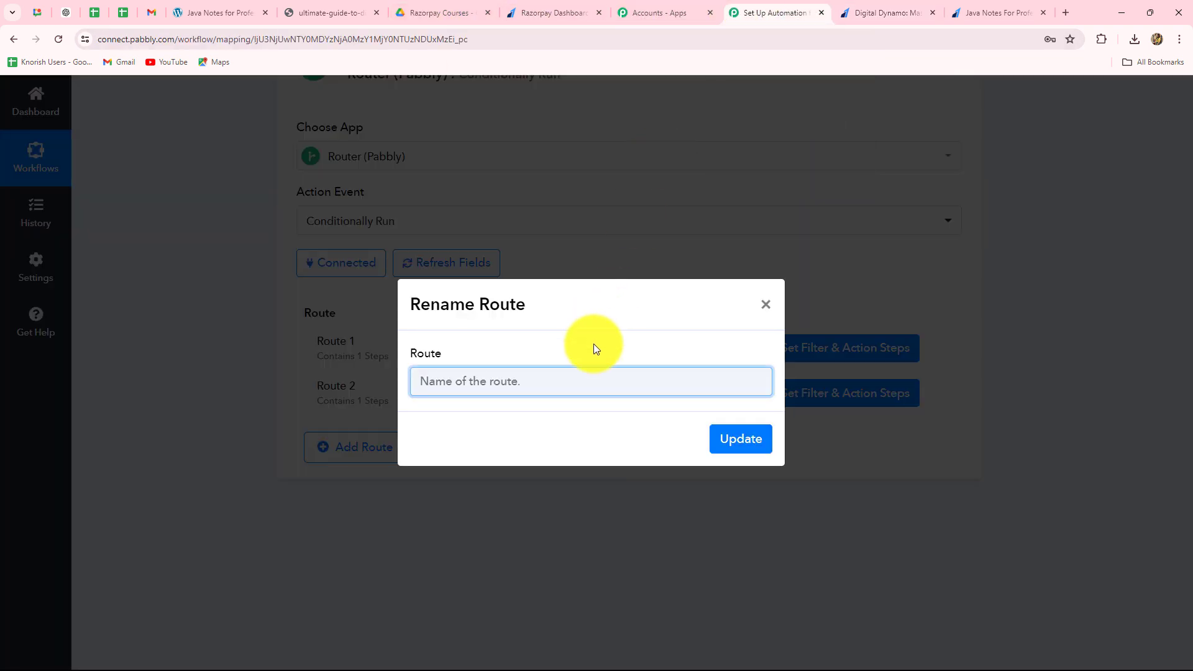
pyautogui.write('Digital Dynamo: Mastering Marketing')
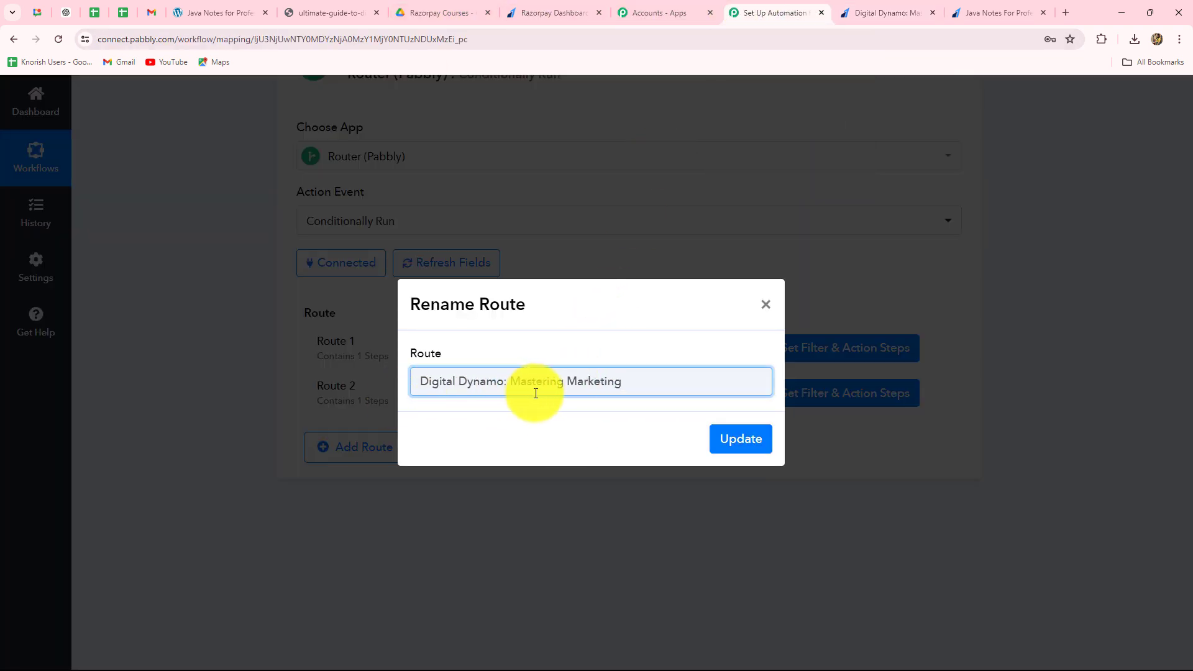
pyautogui.click(742, 440)
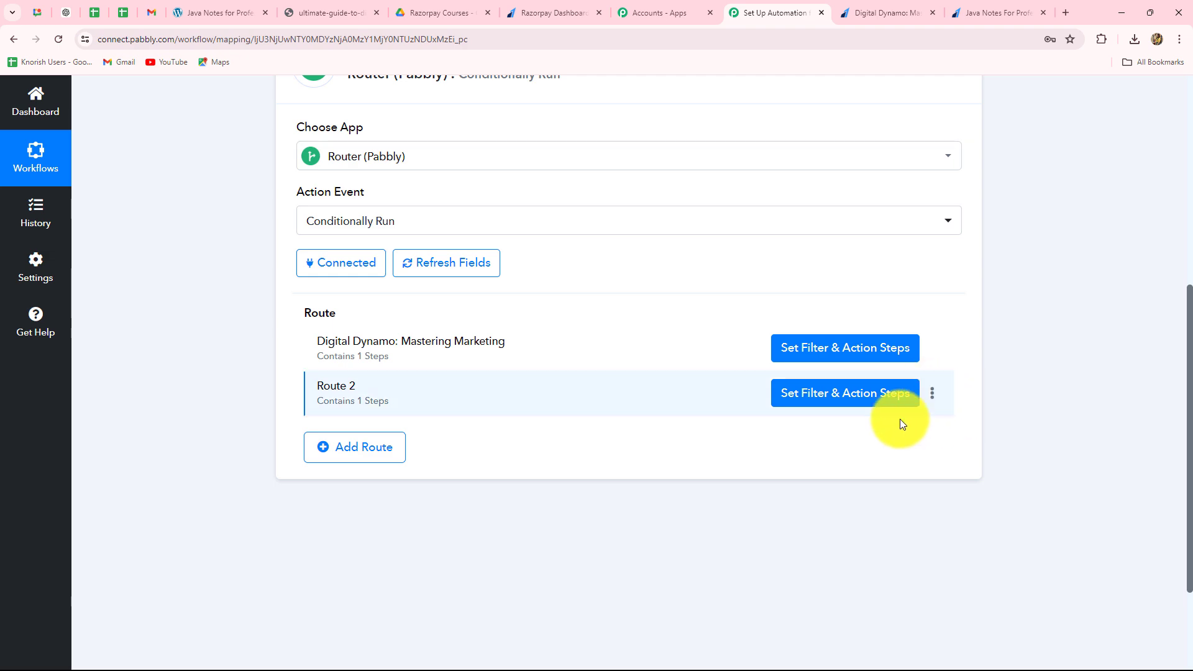
# - Rename Route 2 as "Java Notes for Professionals", copying the title from the Java Notes PDF
pyautogui.click(930, 397)
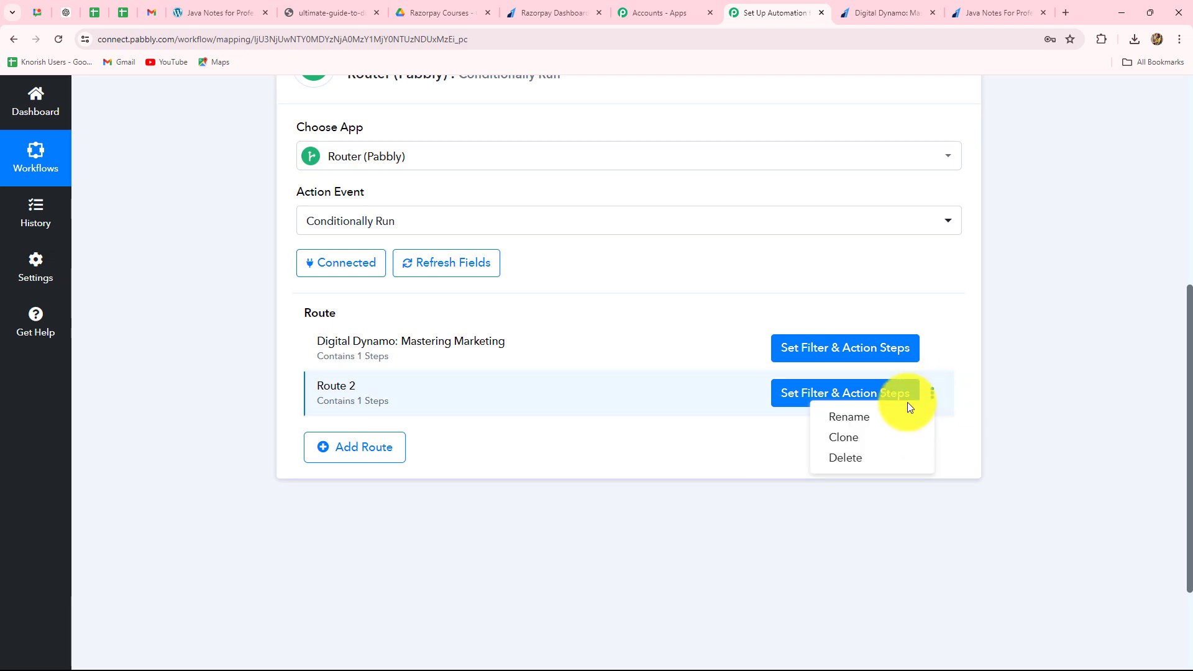
pyautogui.click(846, 416)
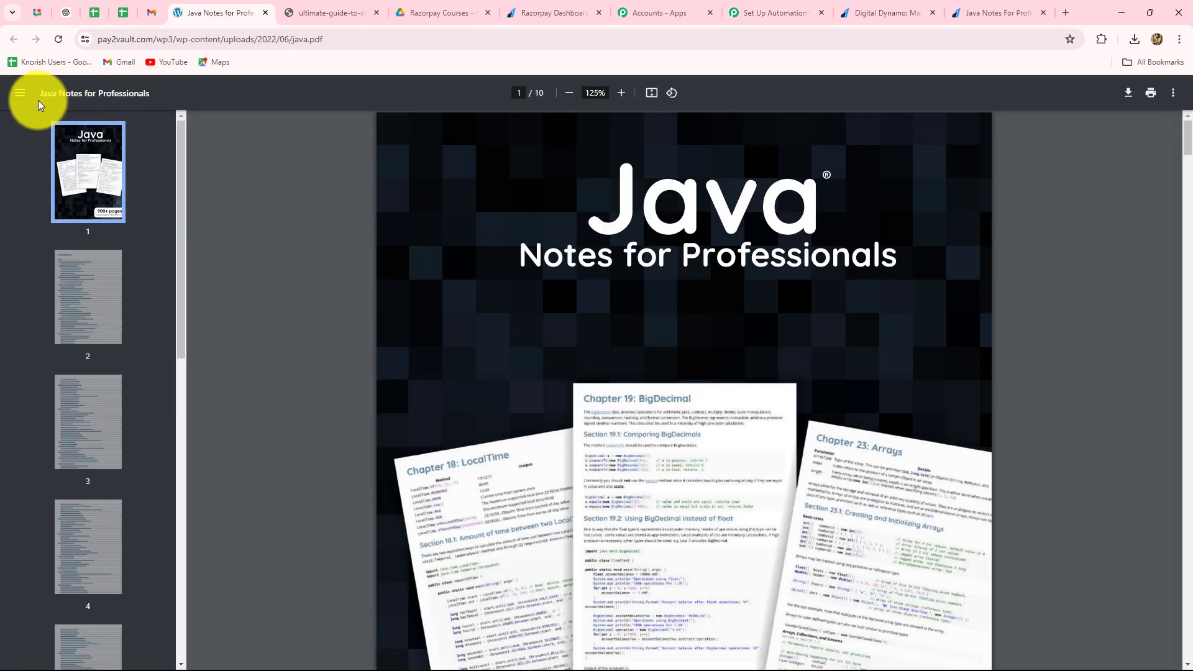
pyautogui.moveTo(37, 95); pyautogui.dragTo(193, 118)
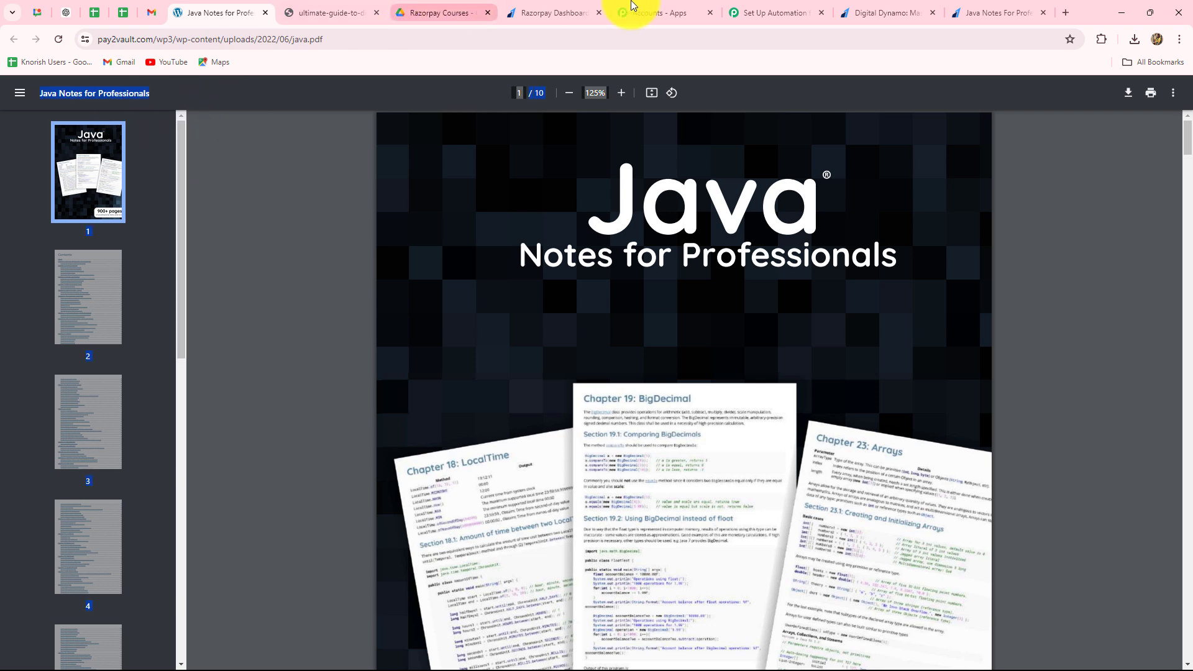
pyautogui.click(777, 11)
pyautogui.write('Java Notes for Professionals')
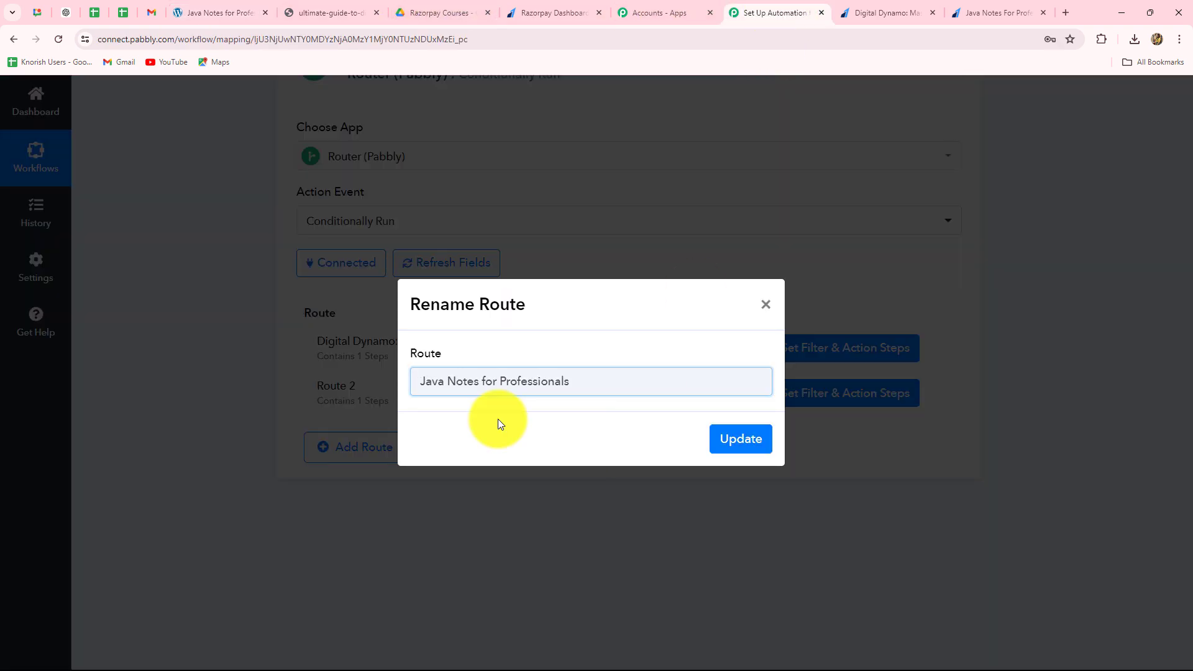
pyautogui.click(498, 419)
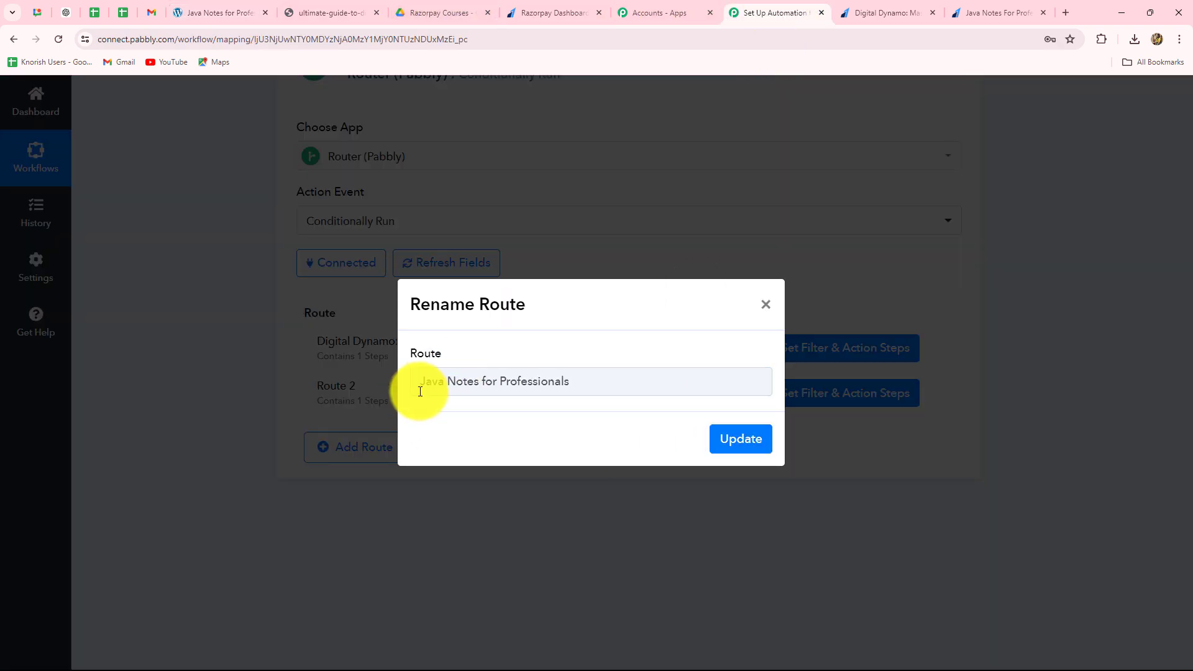
pyautogui.click(737, 441)
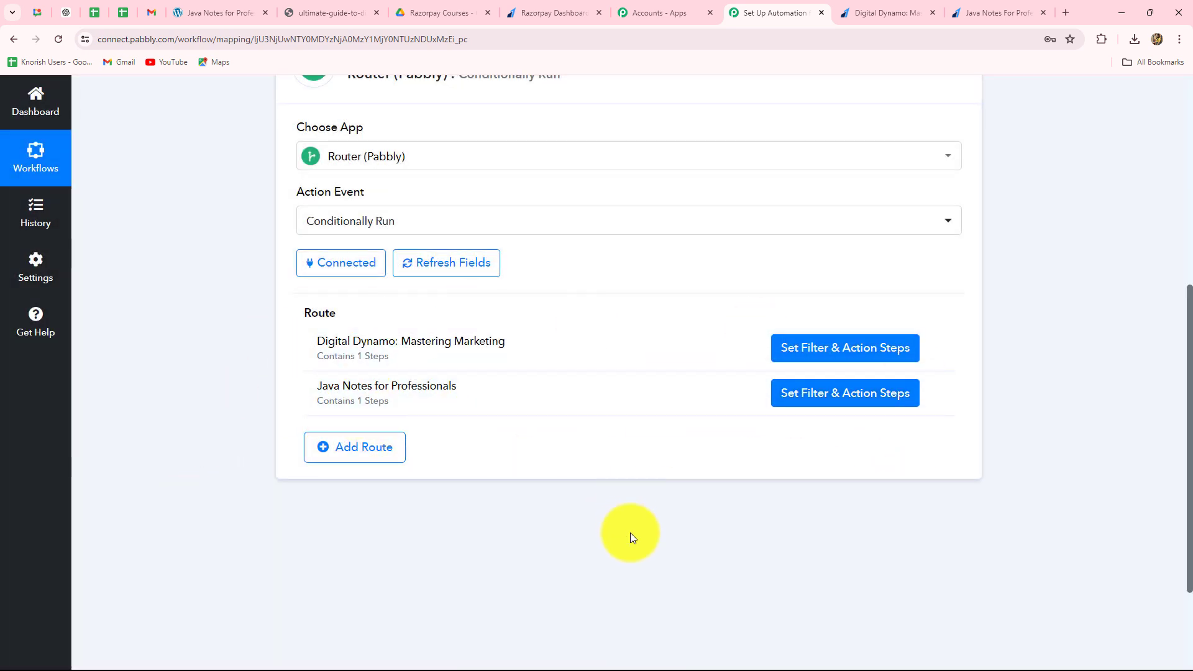
# - Switch to the Java Notes For Professionals payment page on Razorpay, set Payment For to Java Notes and enter quantity 1
pyautogui.scroll(3, 621, 525)
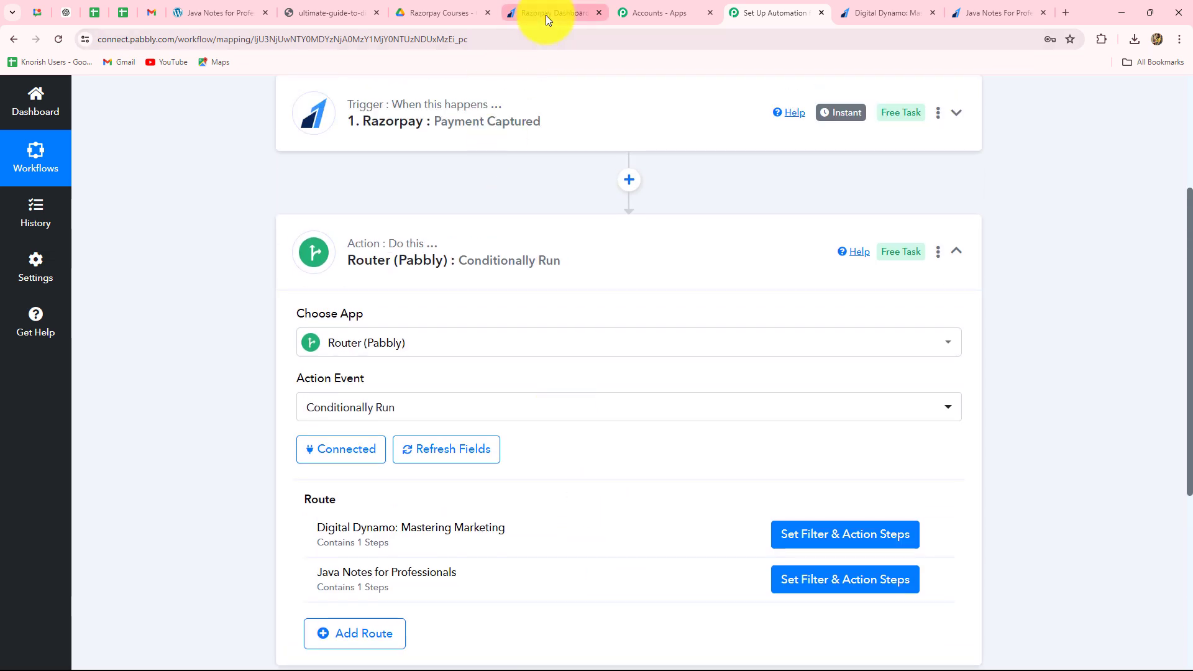
pyautogui.click(545, 15)
pyautogui.click(999, 13)
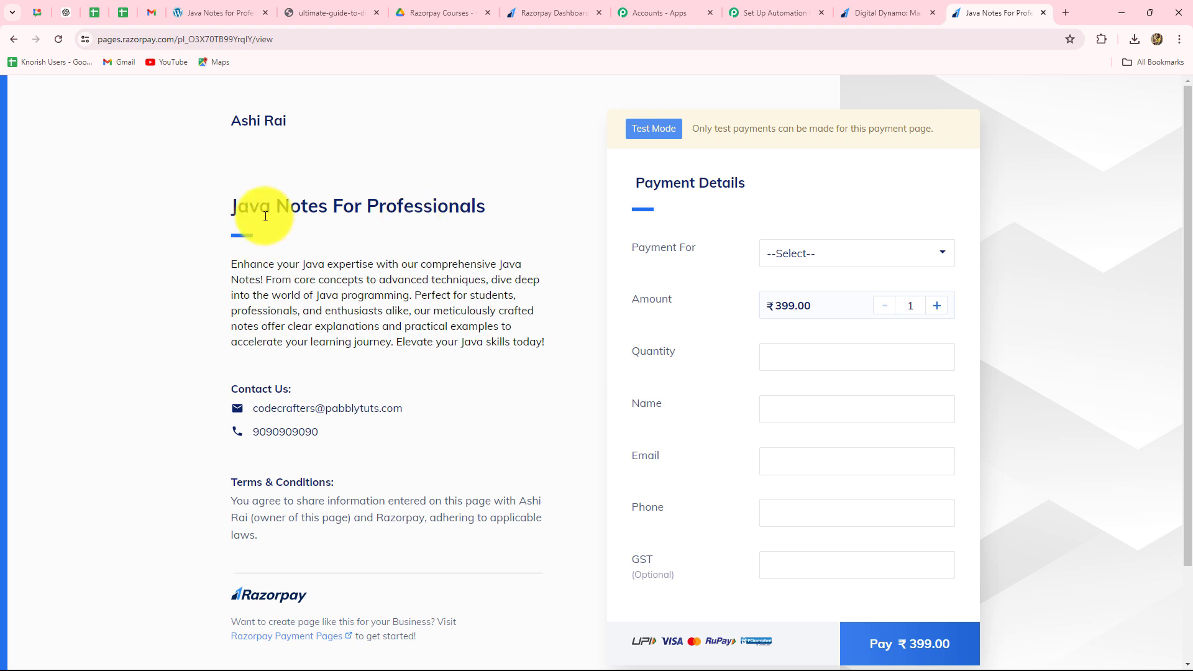
pyautogui.click(804, 256)
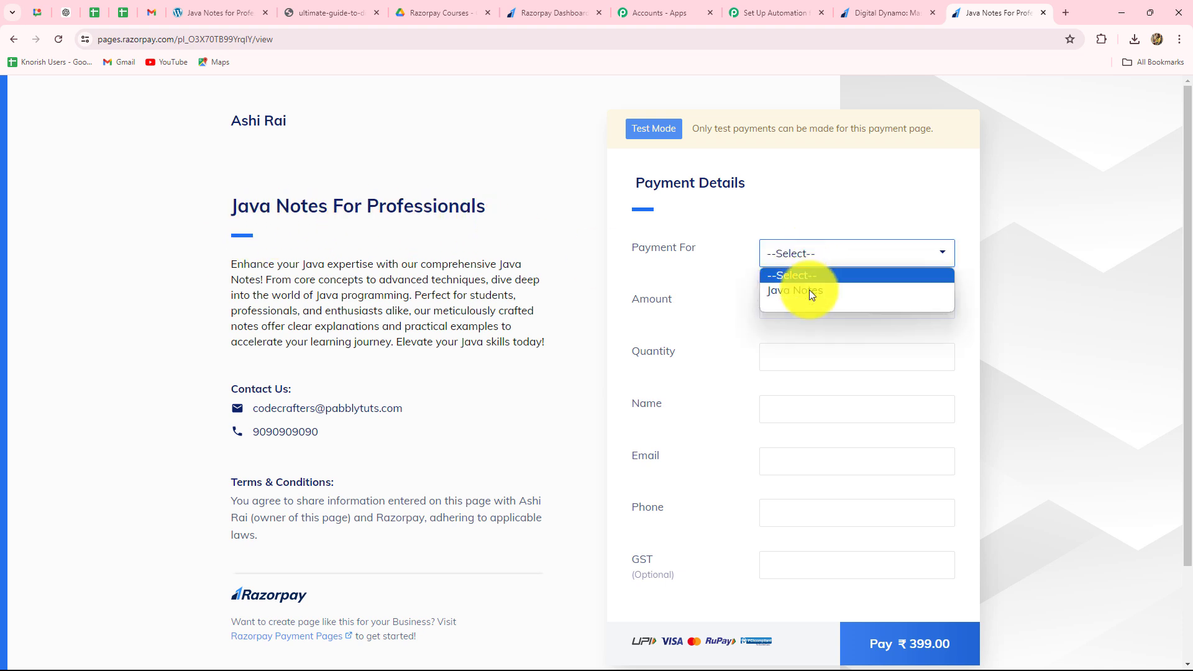
pyautogui.click(804, 292)
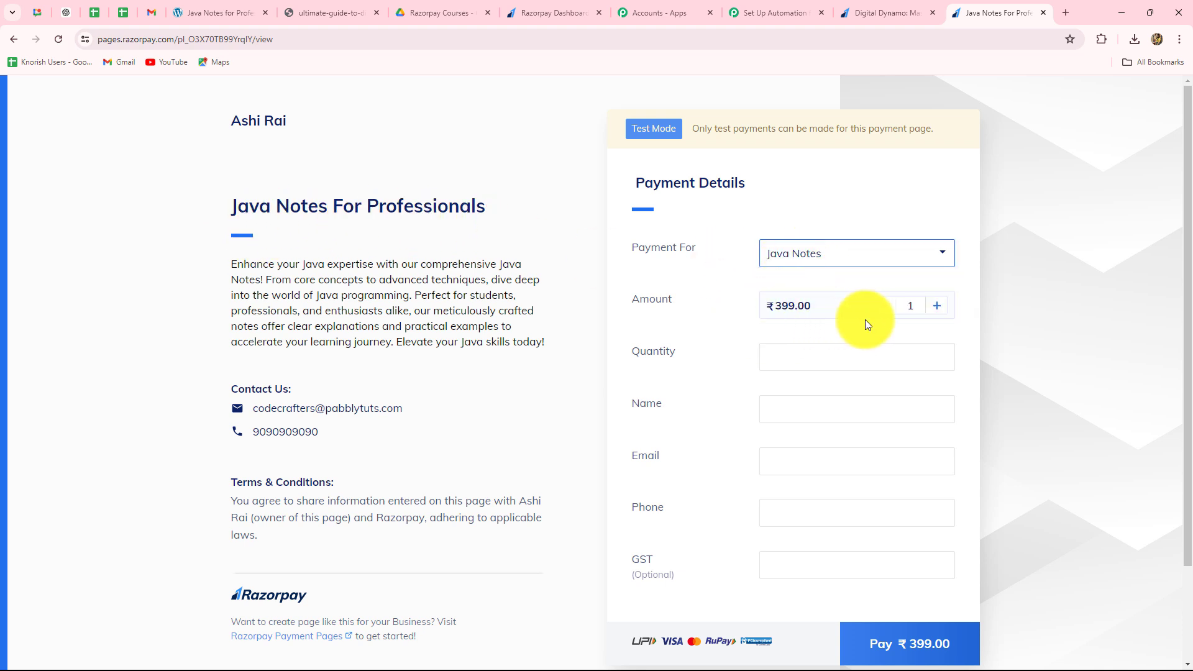
pyautogui.click(779, 358)
pyautogui.write('1')
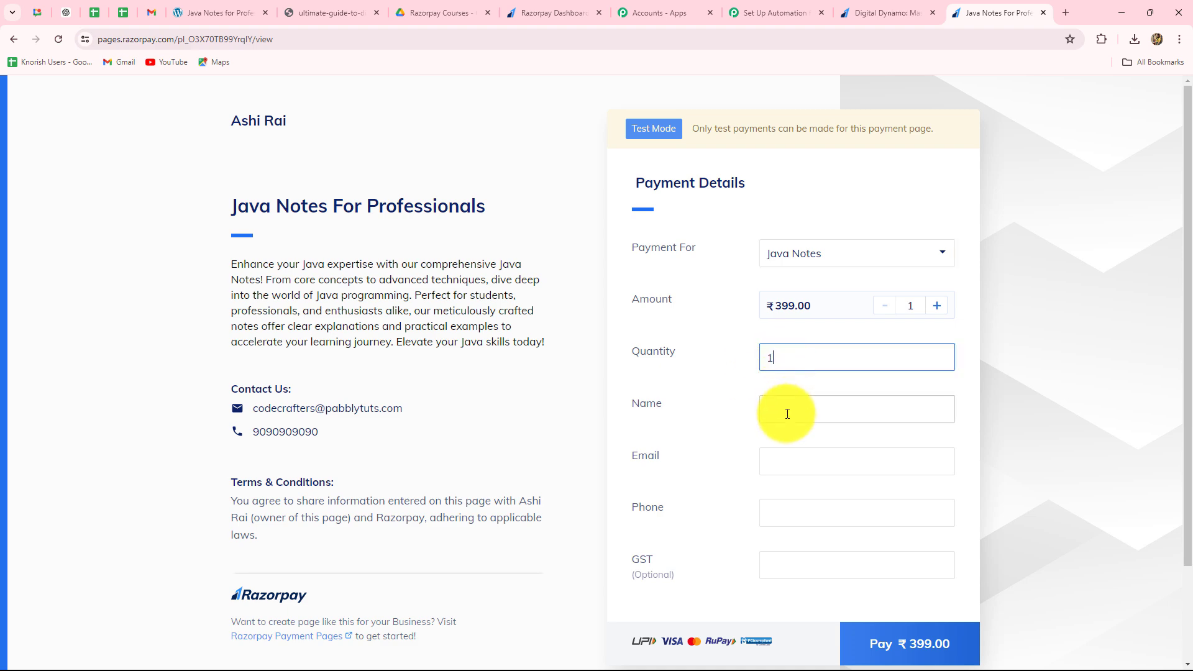
# - Fill in the buyer's name, email and phone number for the Java Notes purchase and proceed to payment
pyautogui.click(788, 412)
pyautogui.click(836, 440)
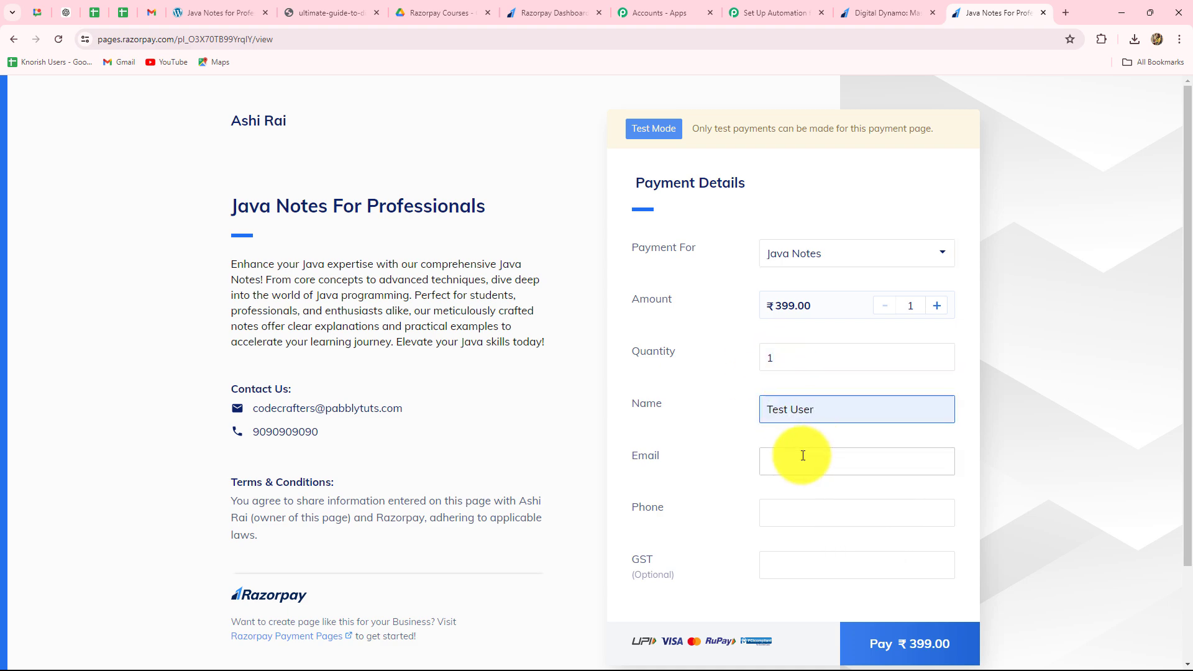
pyautogui.click(803, 456)
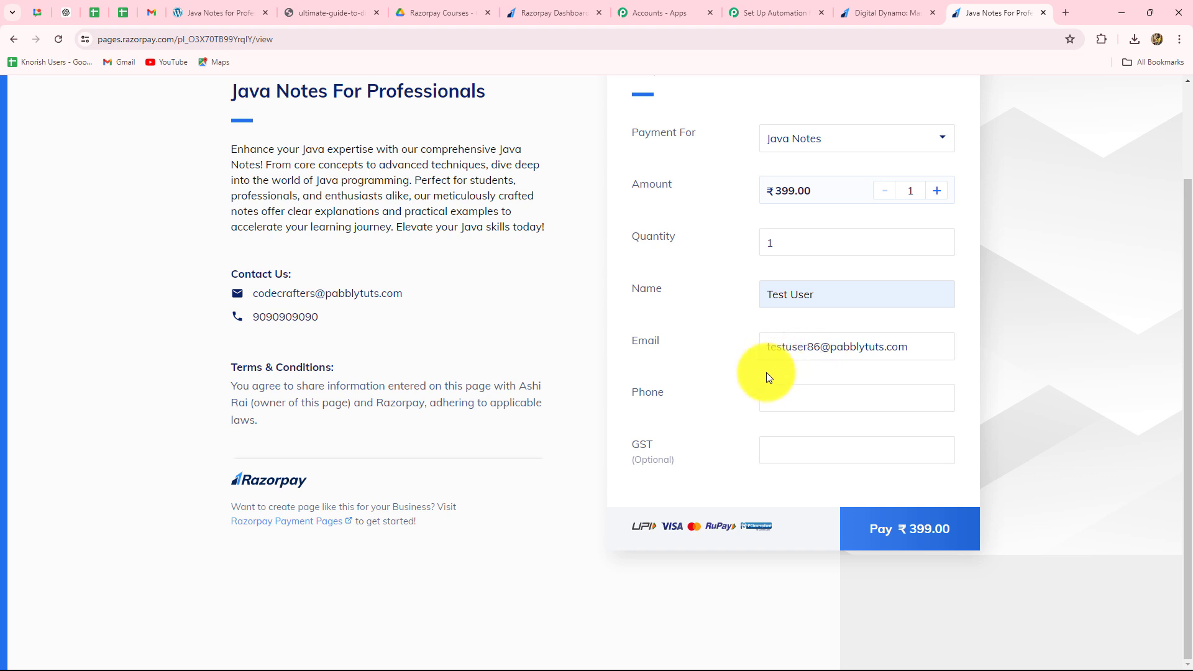
pyautogui.click(831, 399)
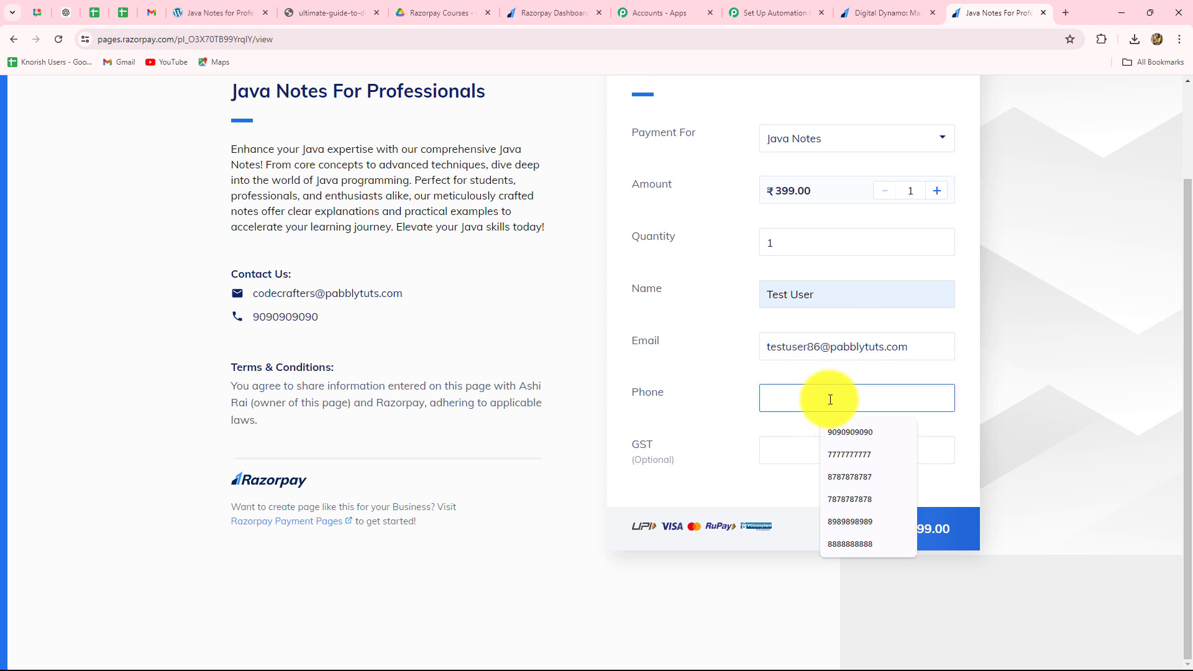
pyautogui.write('8888888888')
pyautogui.click(900, 538)
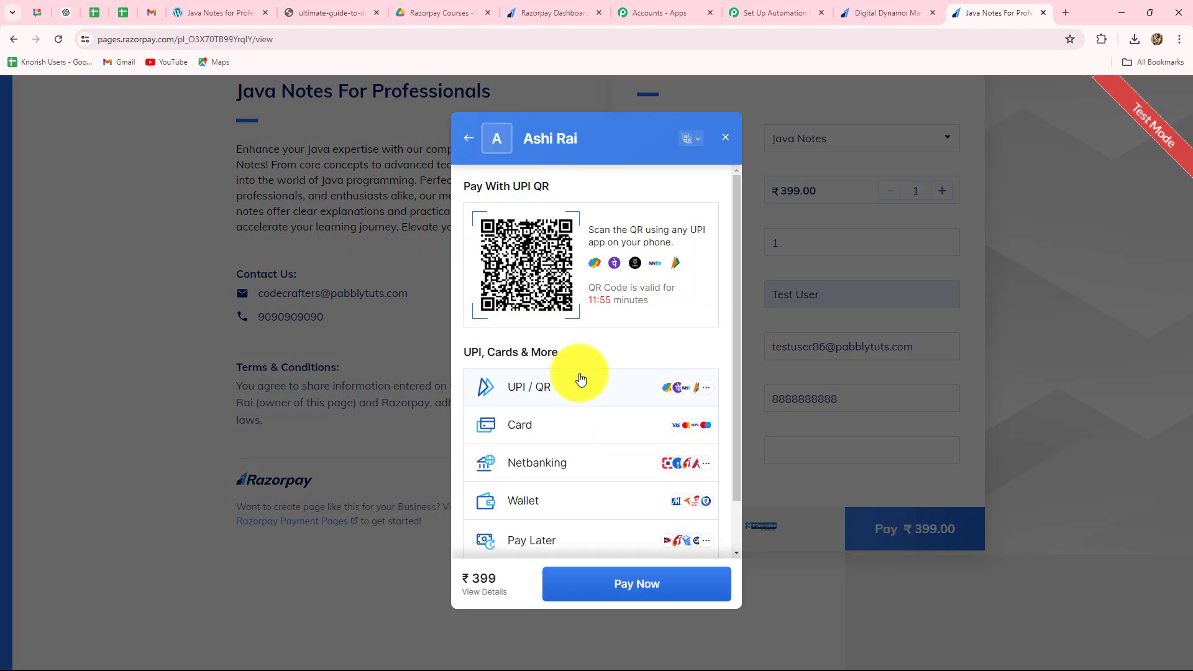
# - Choose UPI as the payment method, use the UPI ID option and complete the ₹399 test payment
pyautogui.click(578, 375)
pyautogui.click(567, 230)
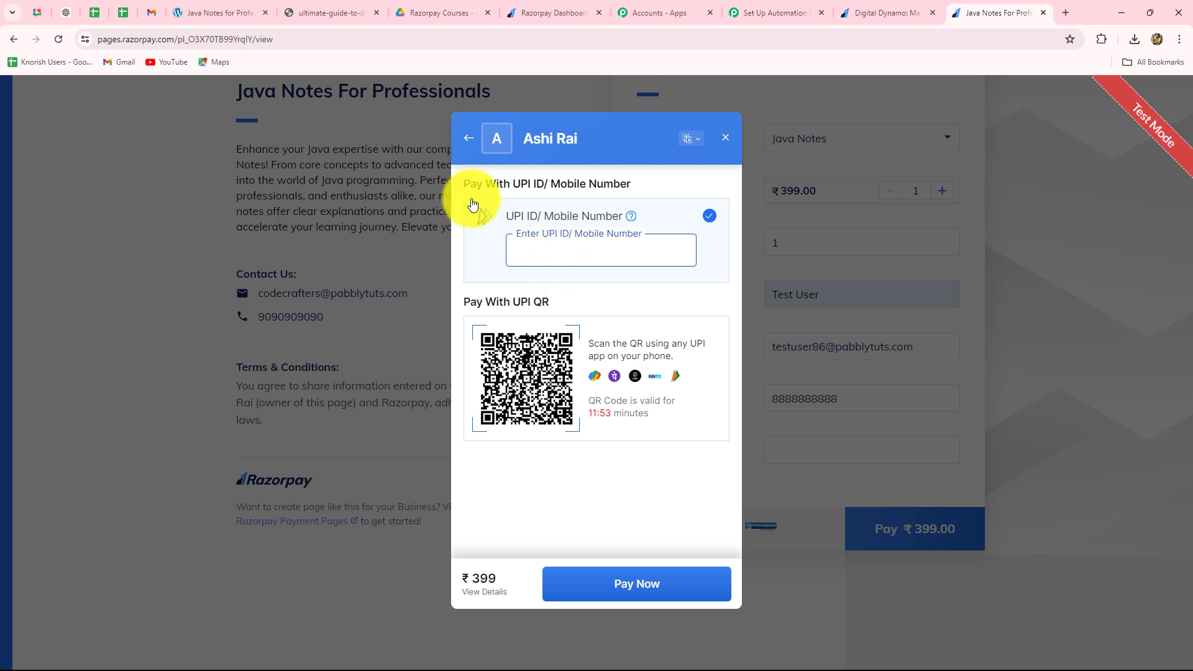
pyautogui.click(654, 594)
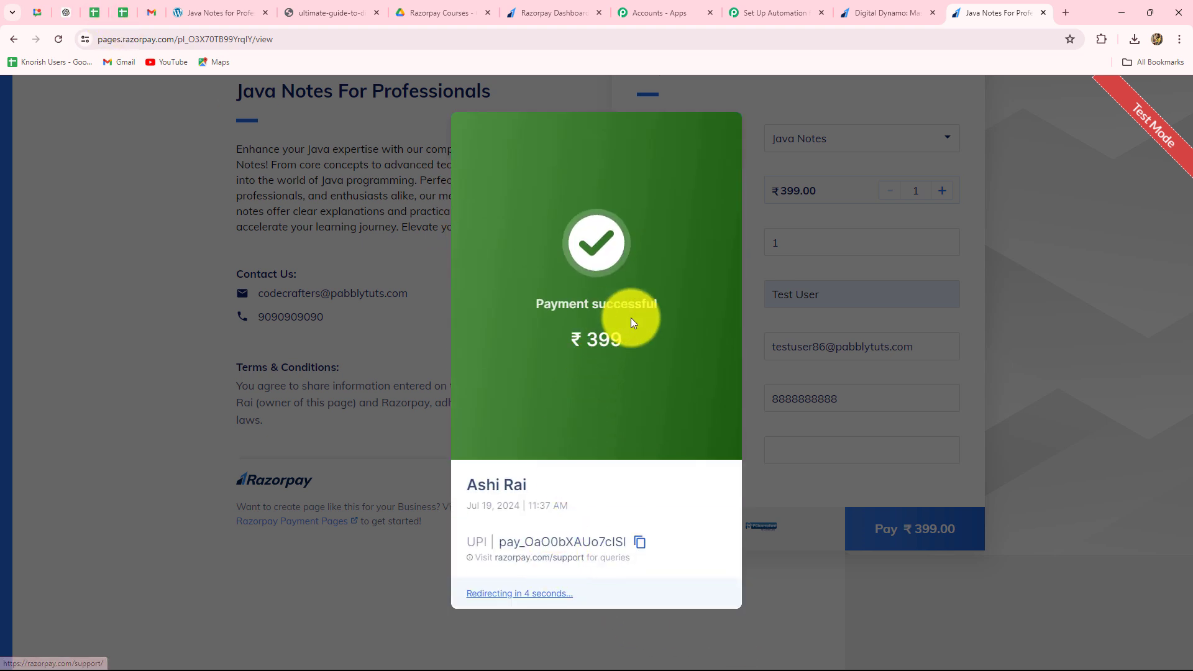
pyautogui.moveTo(620, 346); pyautogui.dragTo(561, 355)
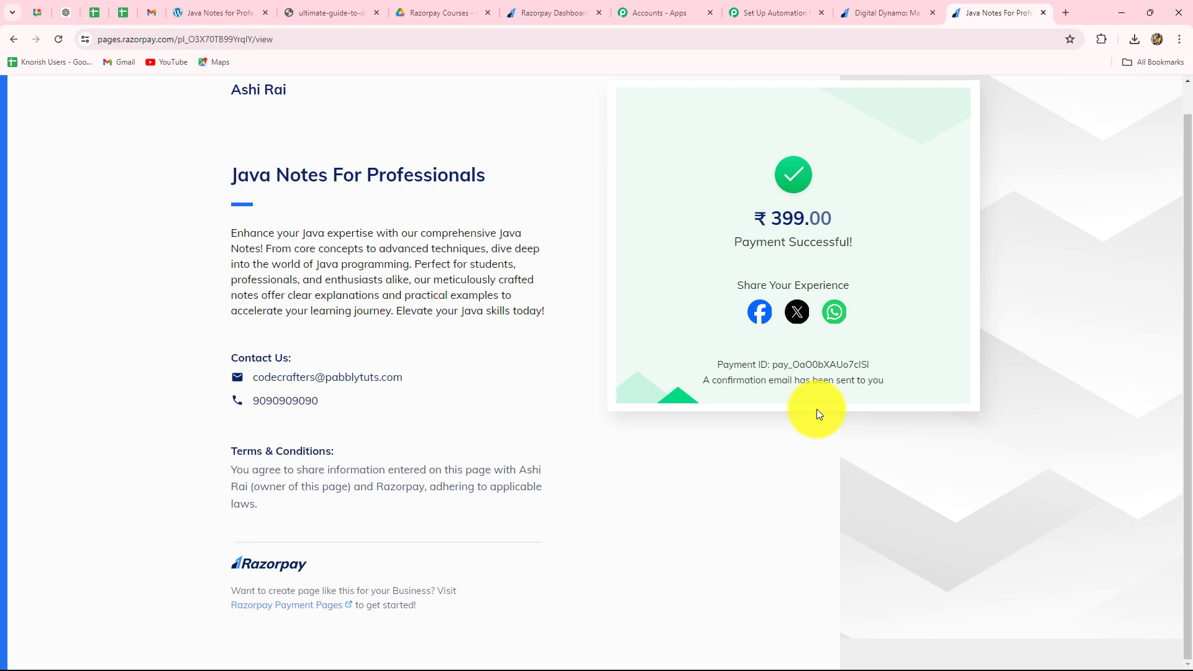
# - Check the test buyer's Gmail for the Google Drive email sharing Java Notes for Professionals.pdf, and return to the payment page
pyautogui.moveTo(239, 177); pyautogui.dragTo(568, 230)
pyautogui.click(595, 434)
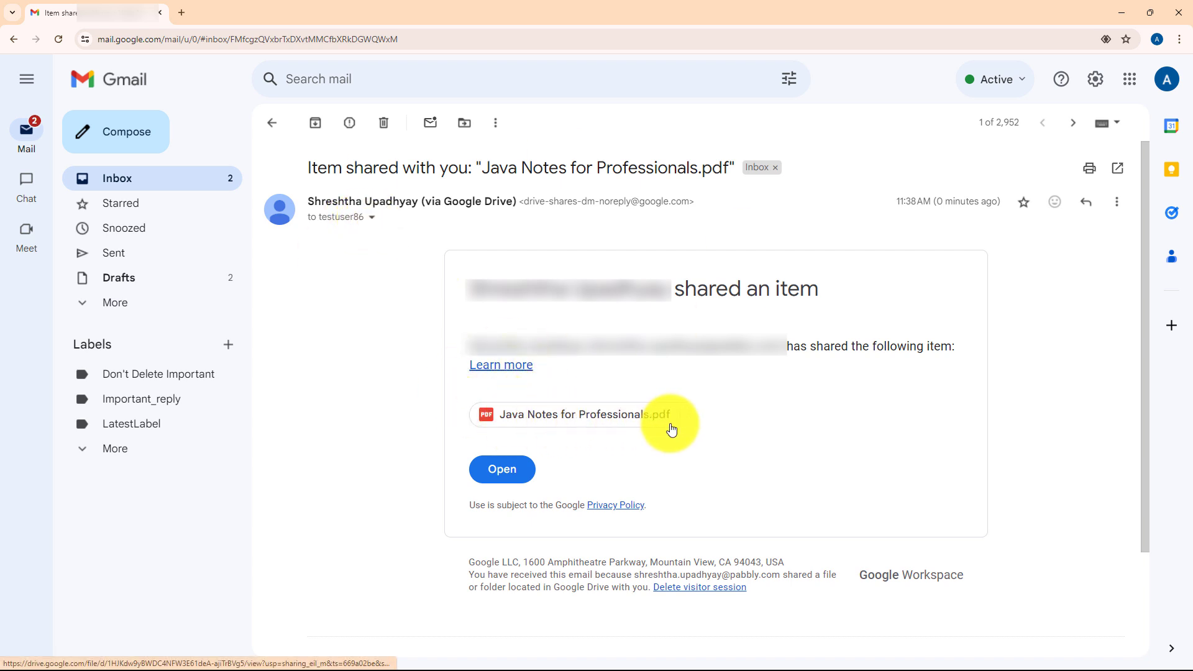
pyautogui.click(1121, 12)
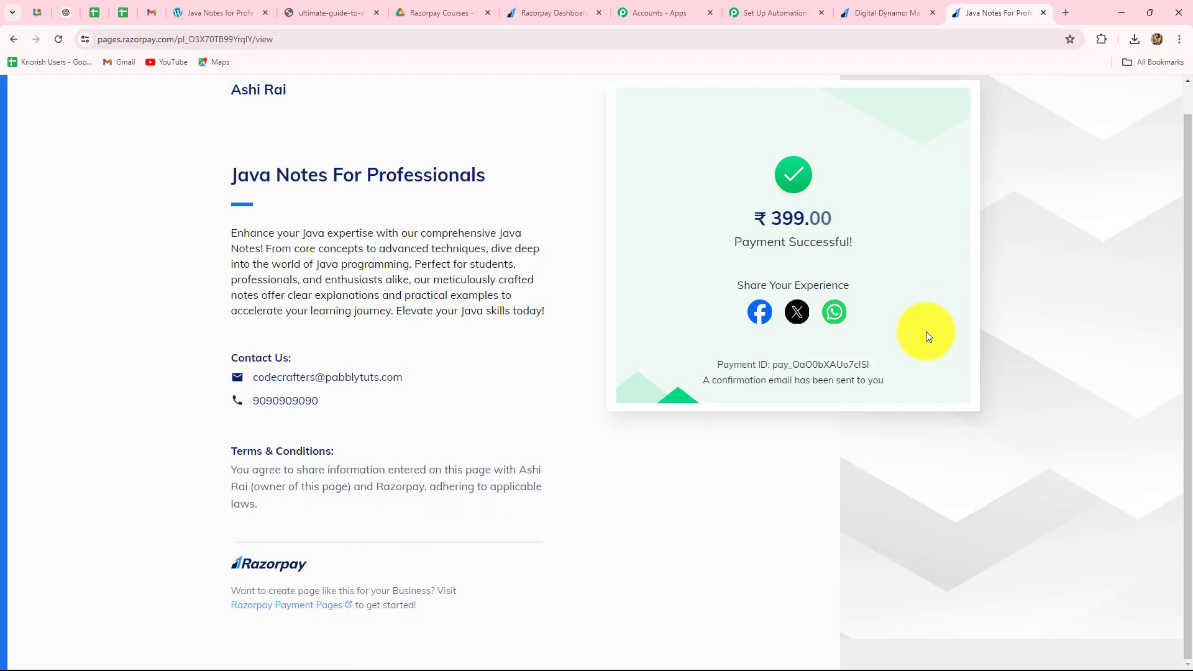
# - Switch to the Pabbly Connect workflow and review the trigger and the router's two course routes
pyautogui.click(758, 17)
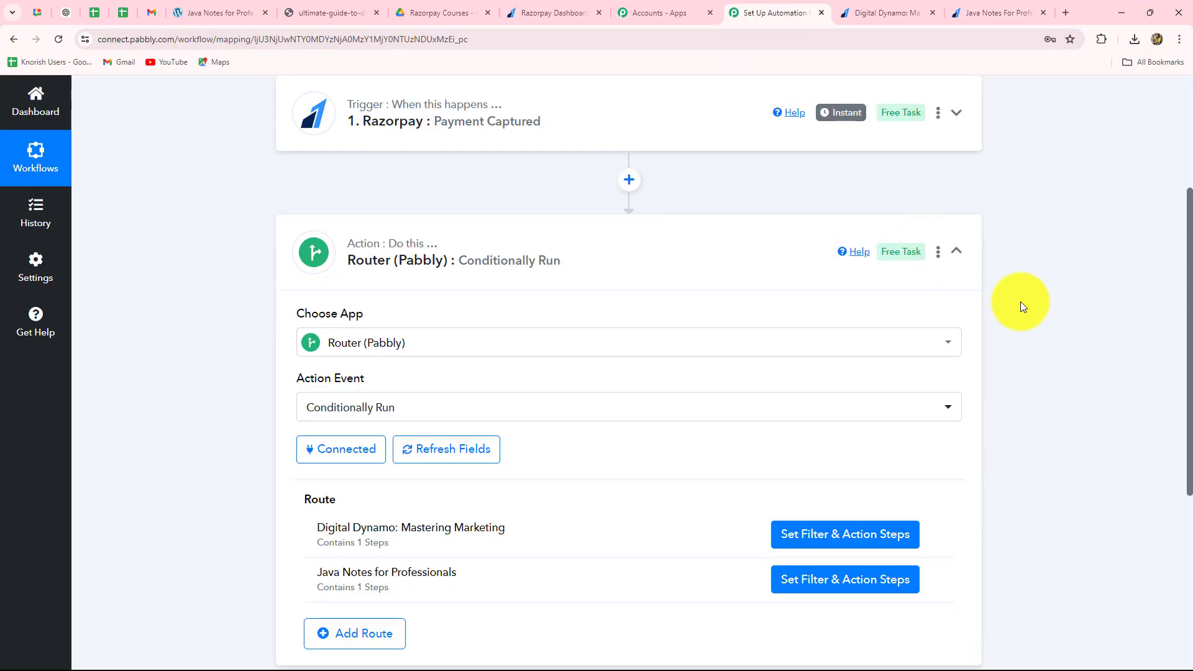
pyautogui.click(955, 252)
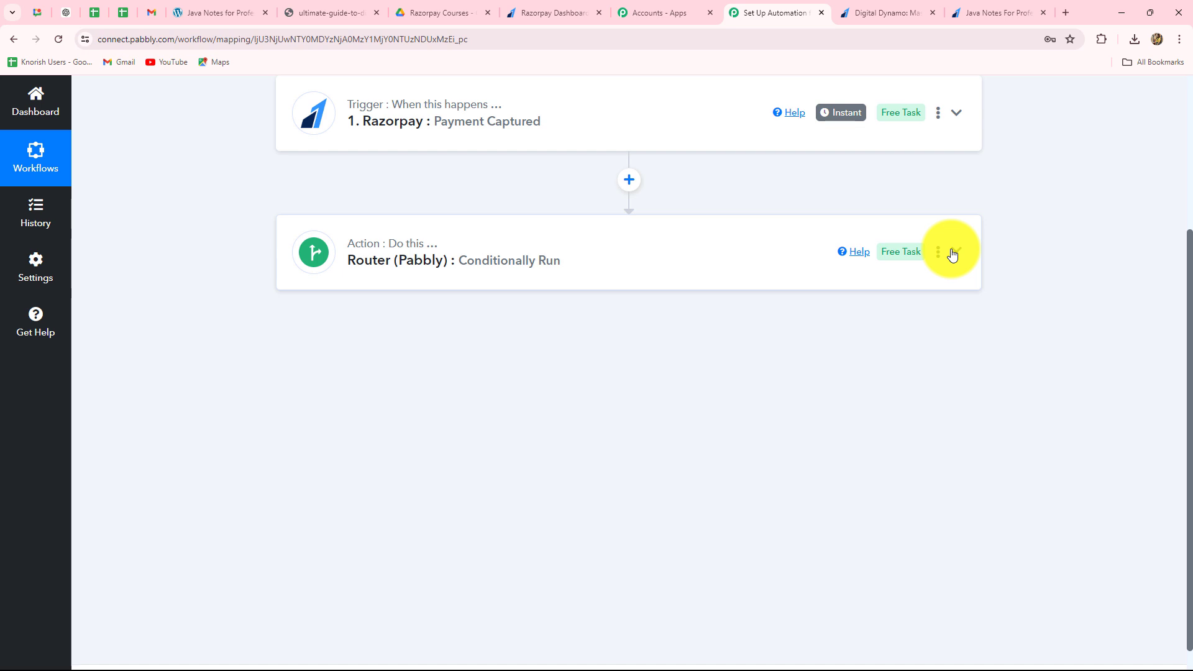
pyautogui.scroll(3, 839, 441)
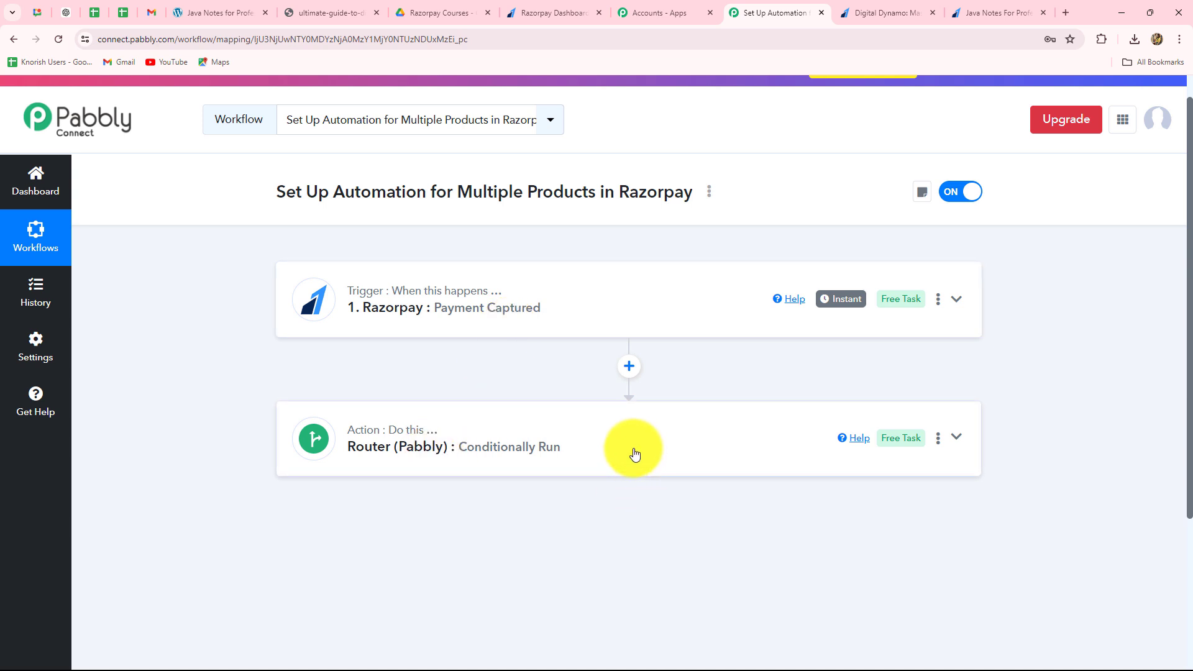
pyautogui.click(405, 457)
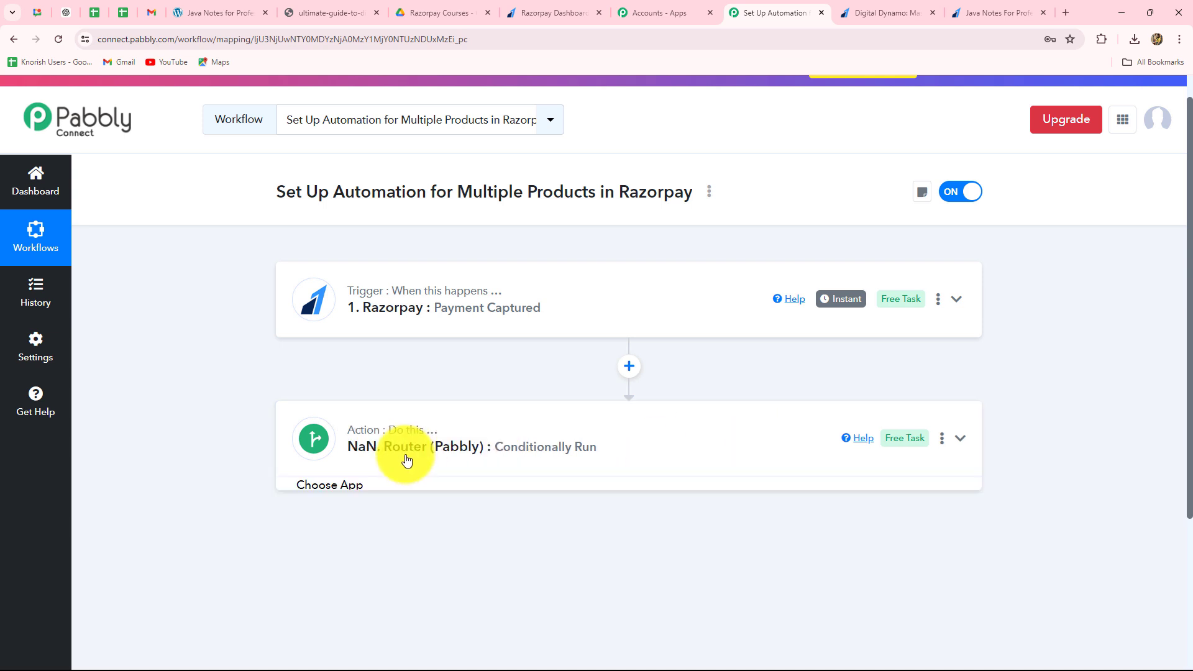
pyautogui.scroll(-4, 609, 413)
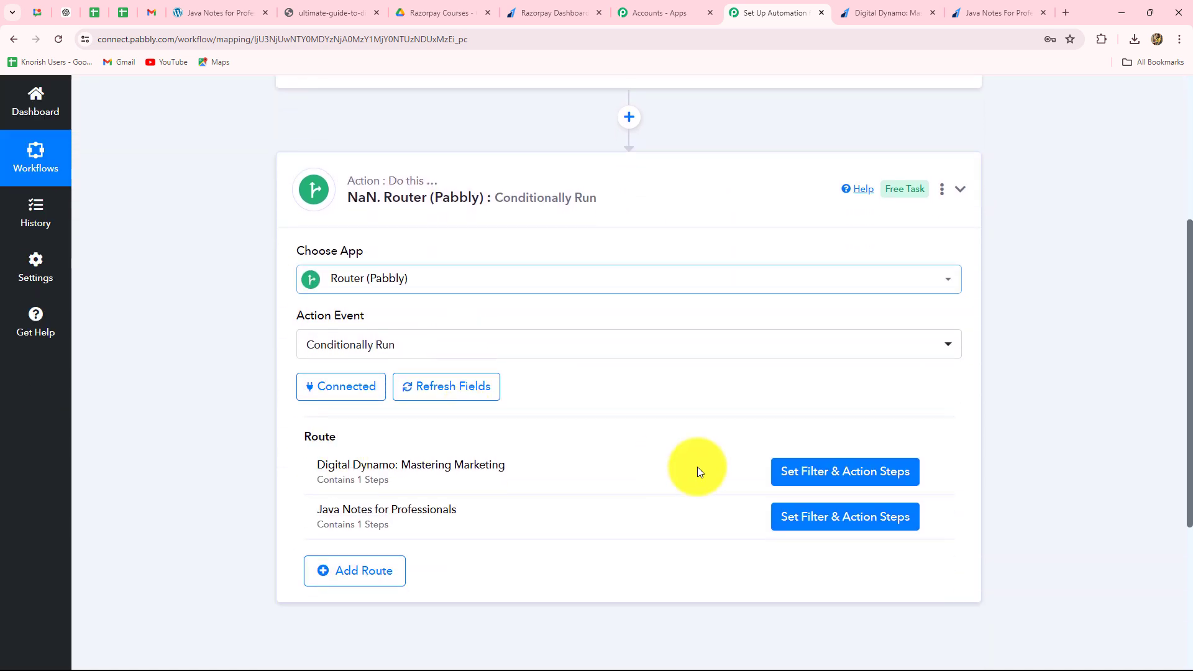